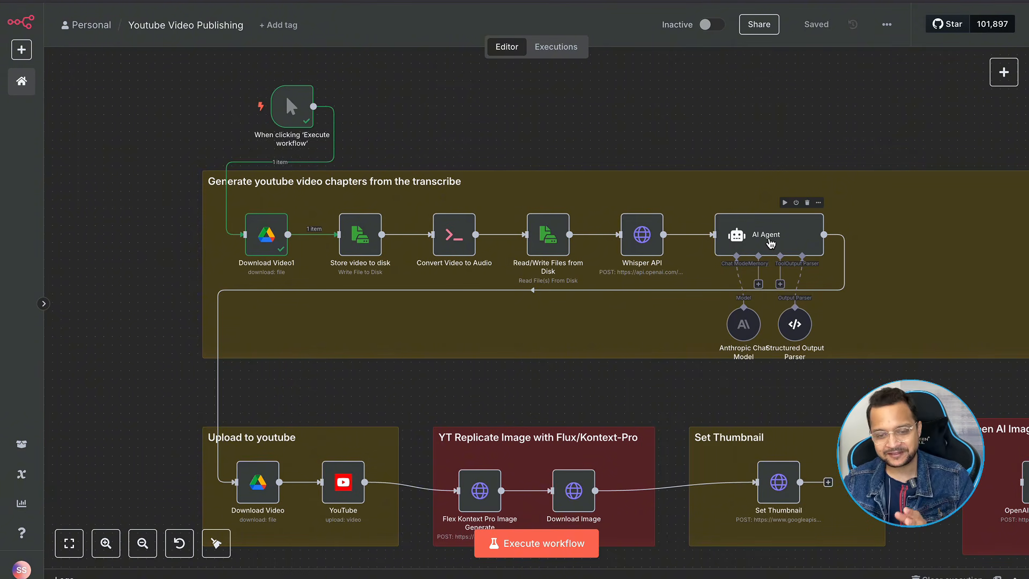
# Open the AI Agent node's user message prompt in the expanded editor, skim it through to Task 5, and close the editor.
pyautogui.doubleClick(770, 241)
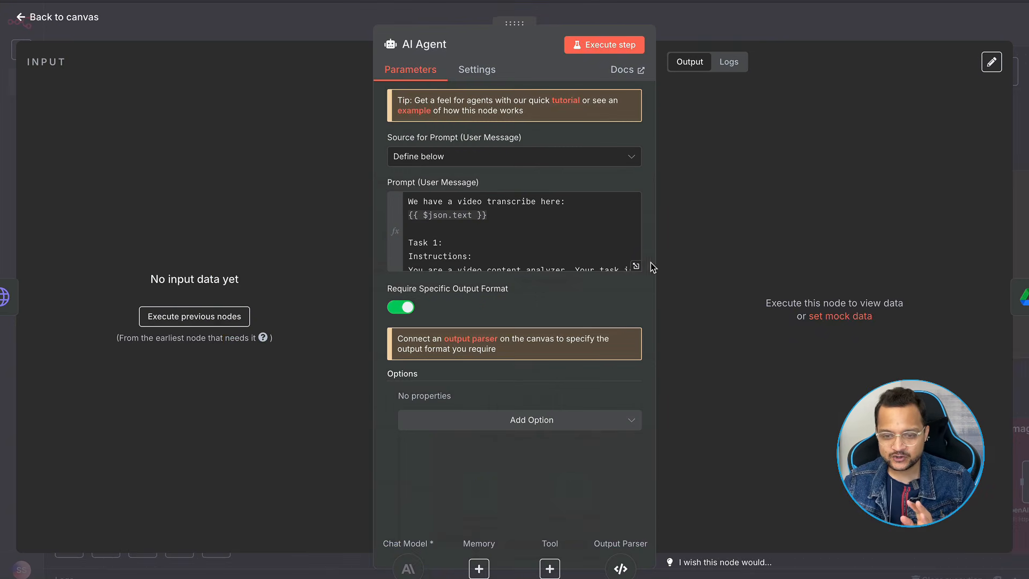
pyautogui.click(636, 267)
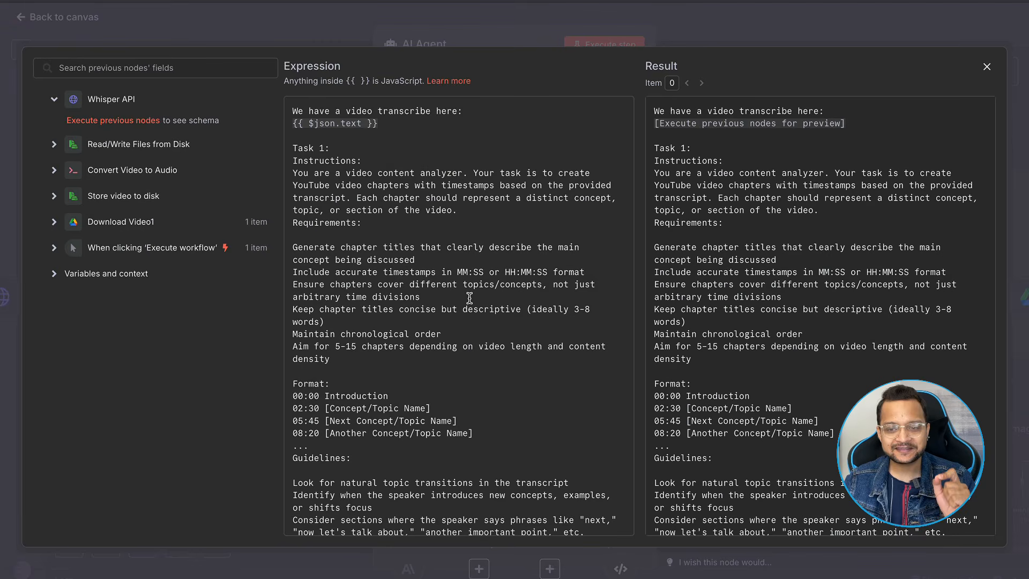
pyautogui.scroll(-3, 470, 298)
pyautogui.scroll(-15, 470, 298)
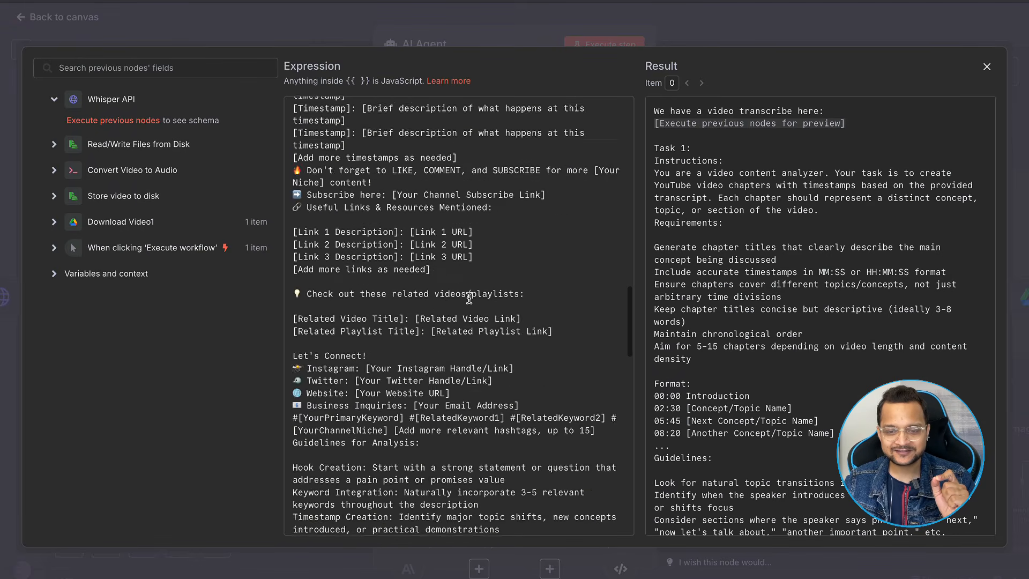
pyautogui.scroll(-10, 470, 299)
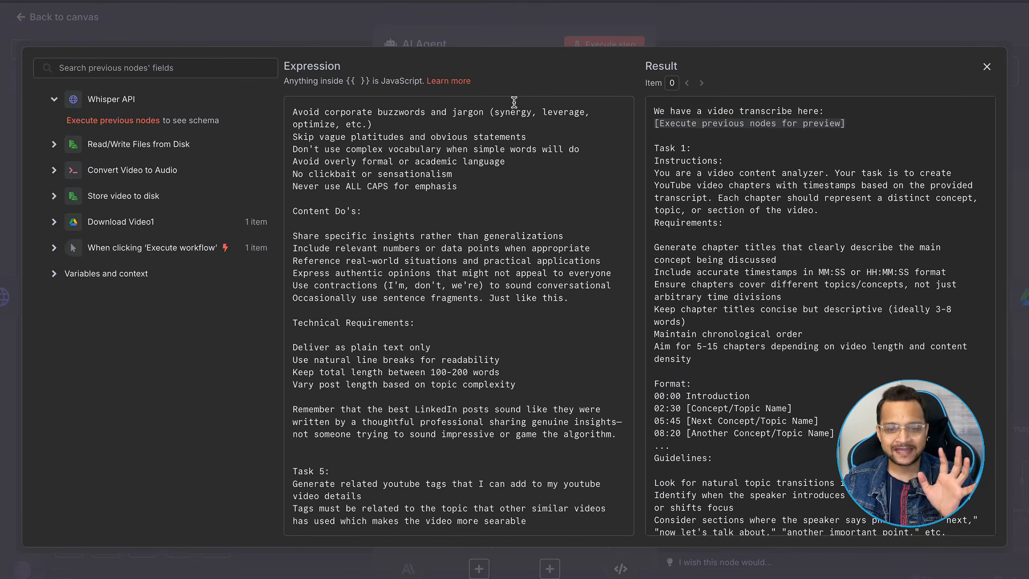
pyautogui.click(516, 29)
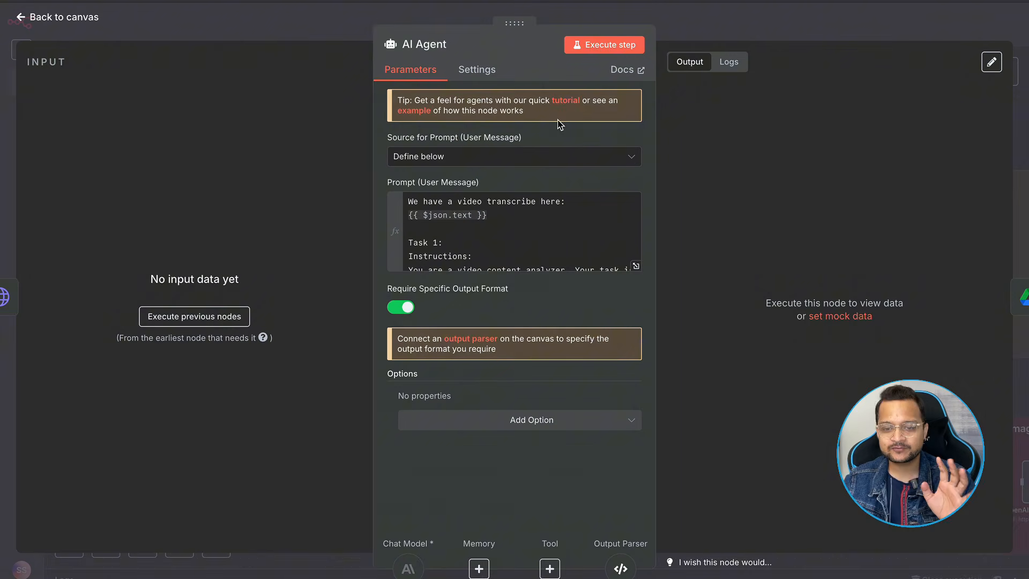
# Inspect the AI Agent's Anthropic Chat Model and its list of available Claude models, then return to the canvas.
pyautogui.click(408, 571)
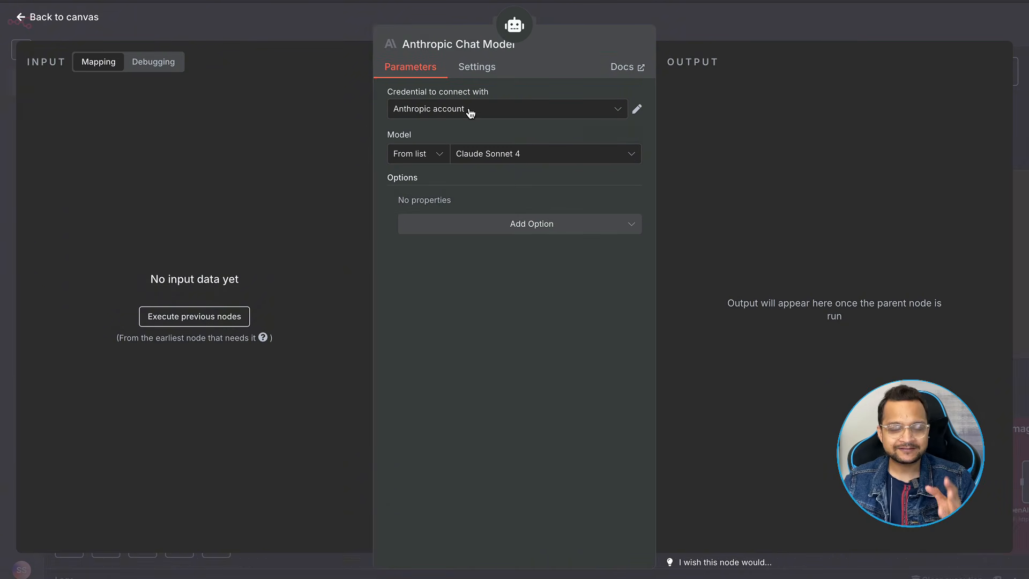
pyautogui.click(534, 156)
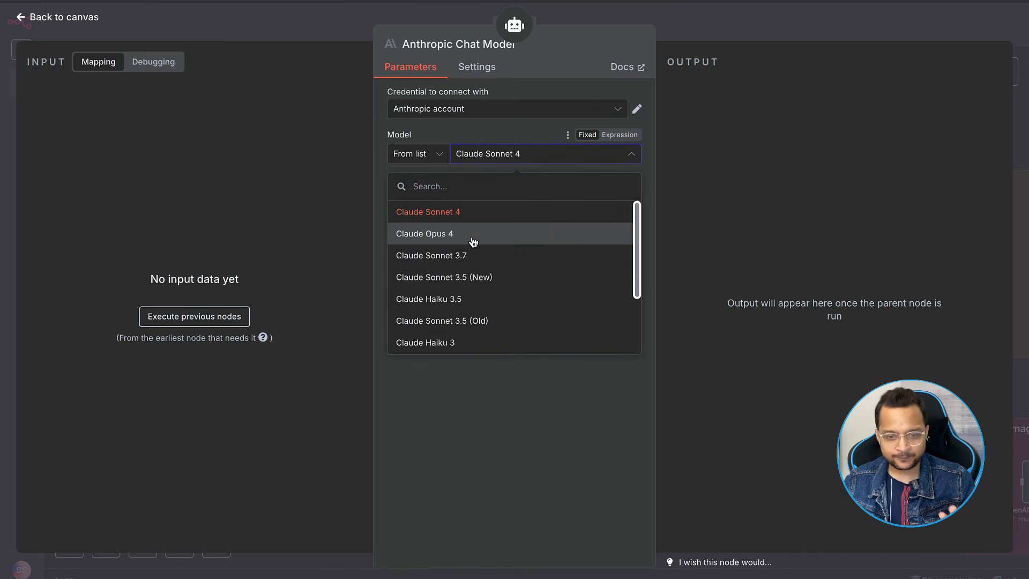
pyautogui.click(459, 432)
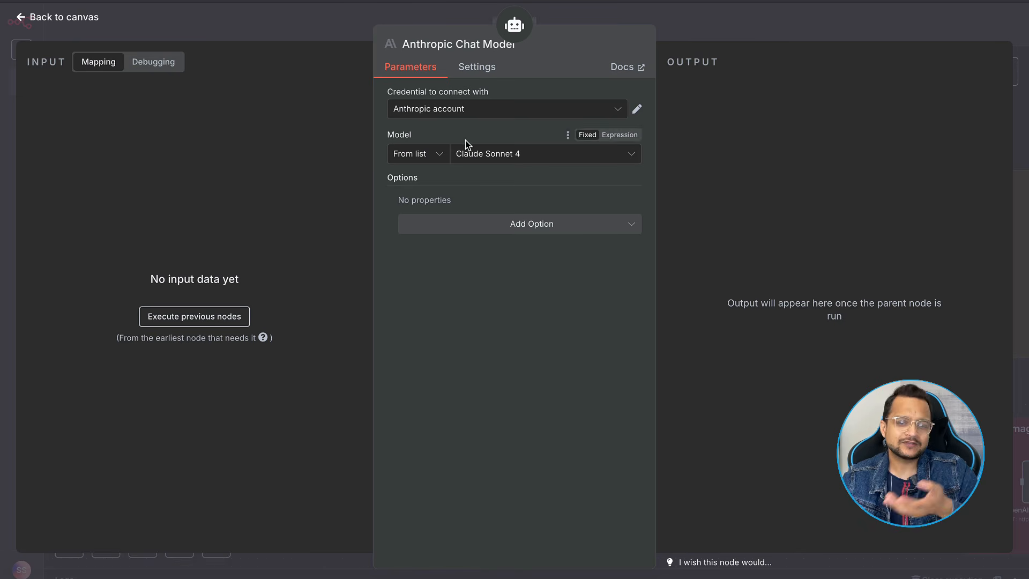
pyautogui.click(79, 23)
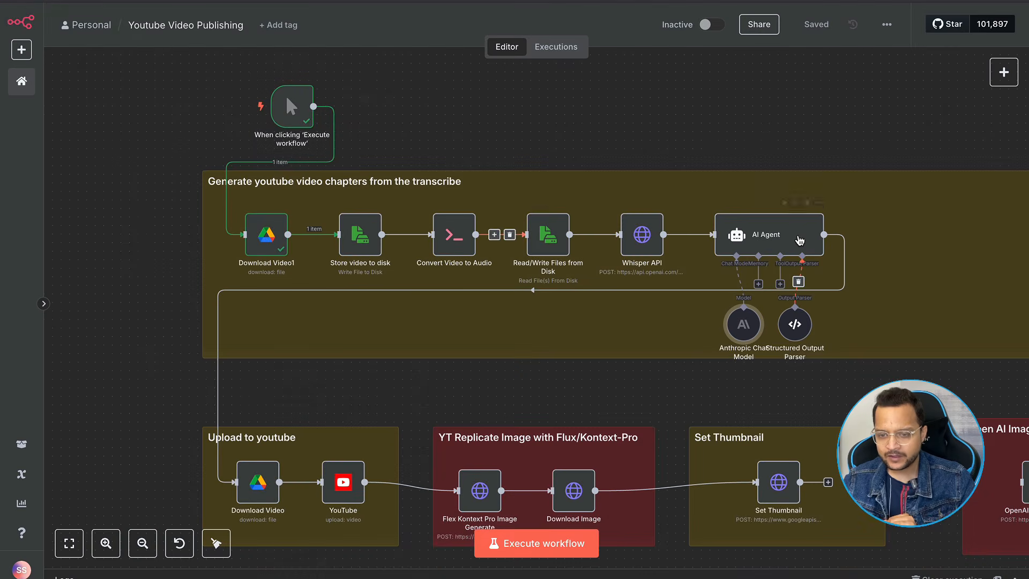
# Reopen the AI Agent's prompt in the expanded editor and review the transcript reference and the Task 1 chapter instructions.
pyautogui.doubleClick(751, 235)
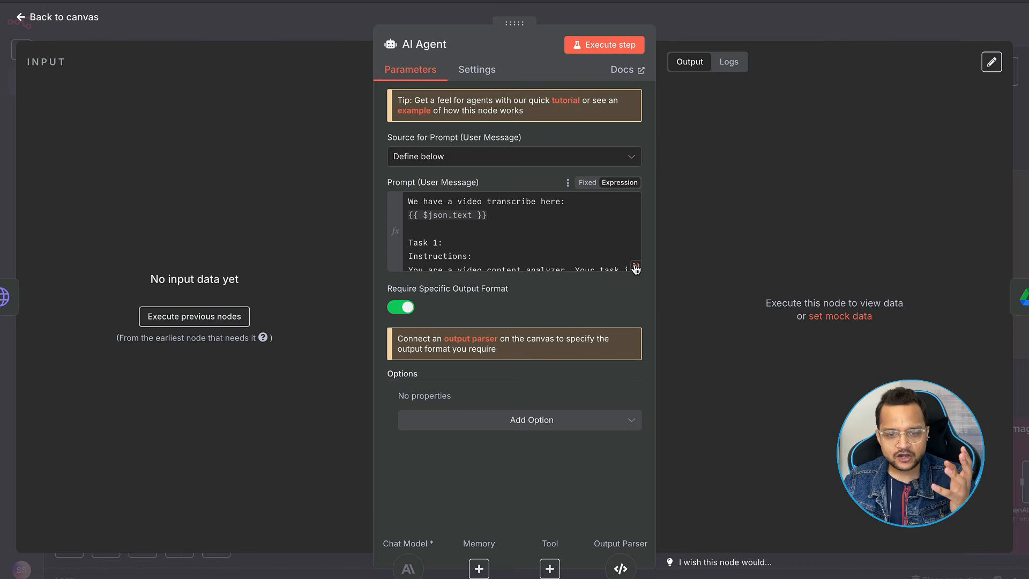
pyautogui.click(636, 267)
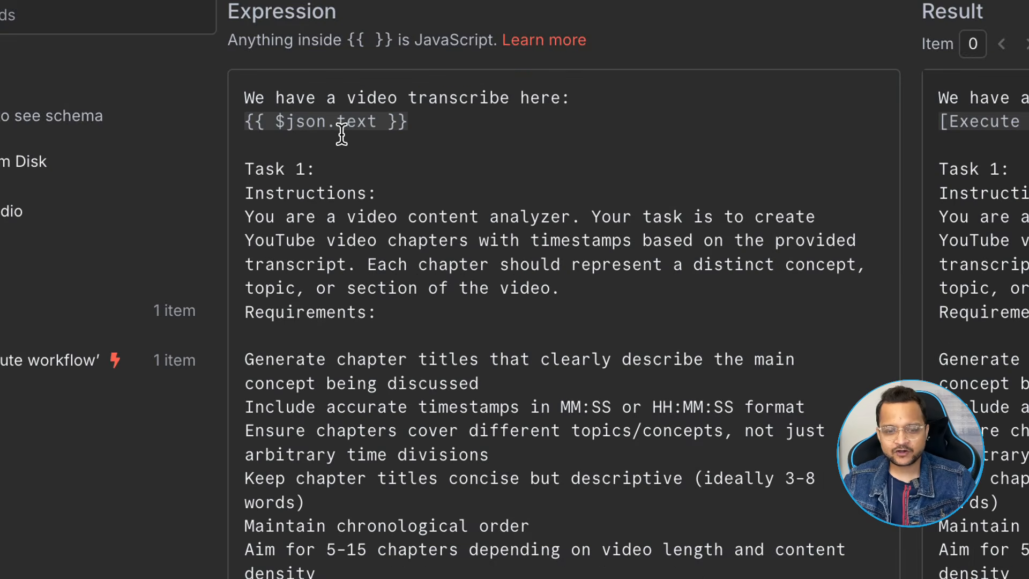
pyautogui.moveTo(398, 125); pyautogui.dragTo(248, 101)
pyautogui.click(331, 151)
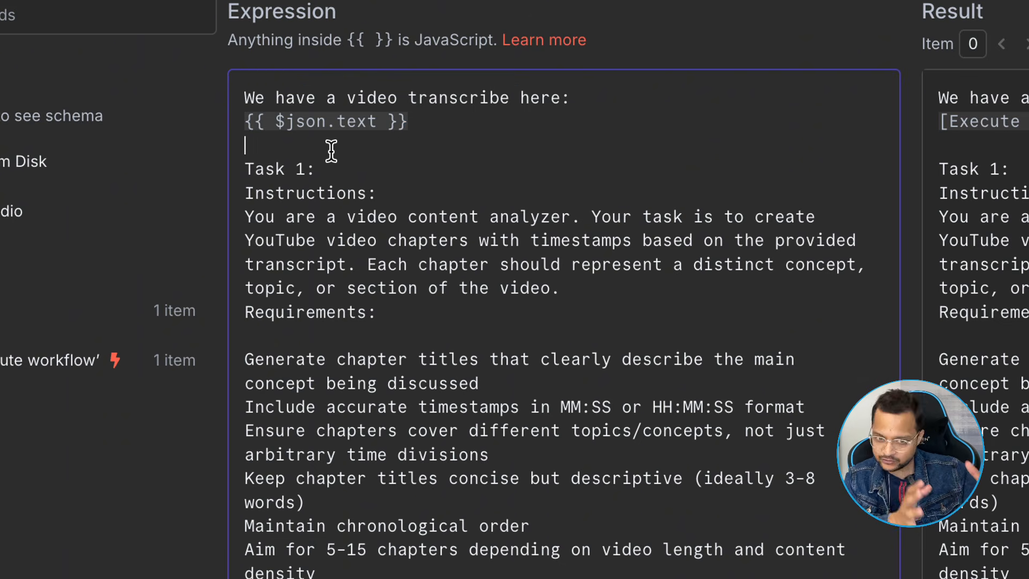
pyautogui.moveTo(333, 163); pyautogui.dragTo(233, 175)
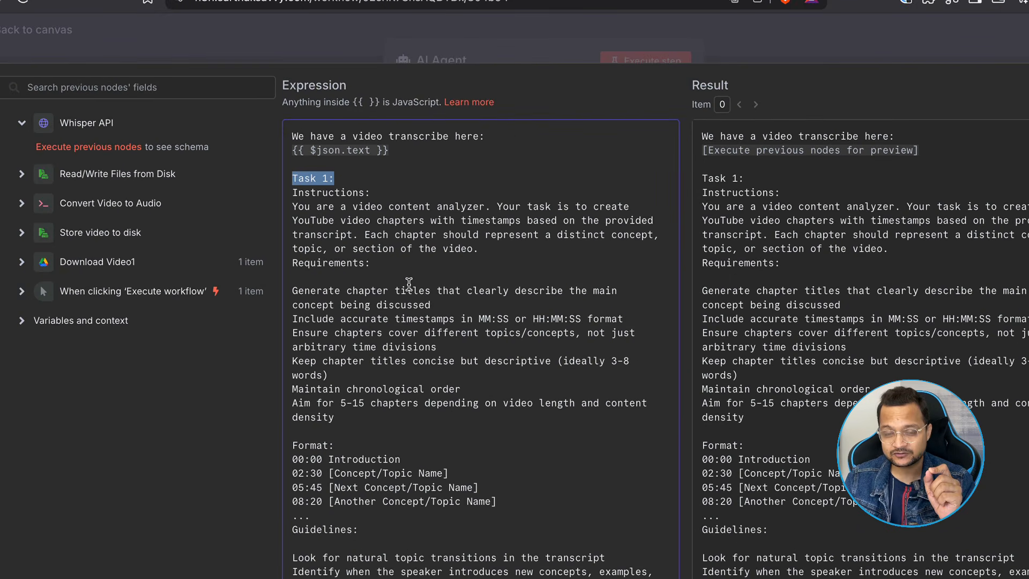
pyautogui.scroll(-6, 409, 283)
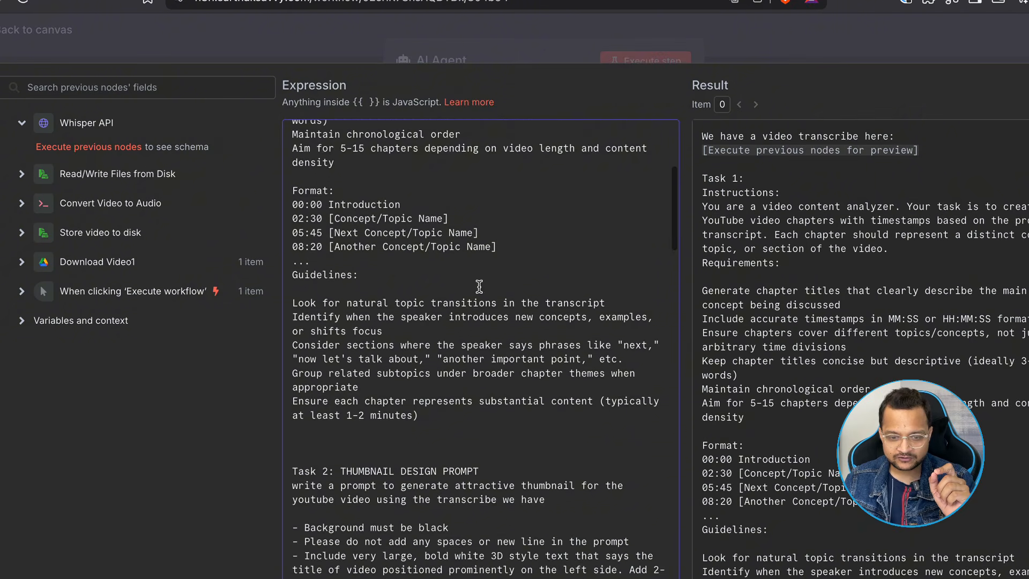
pyautogui.scroll(-1, 414, 285)
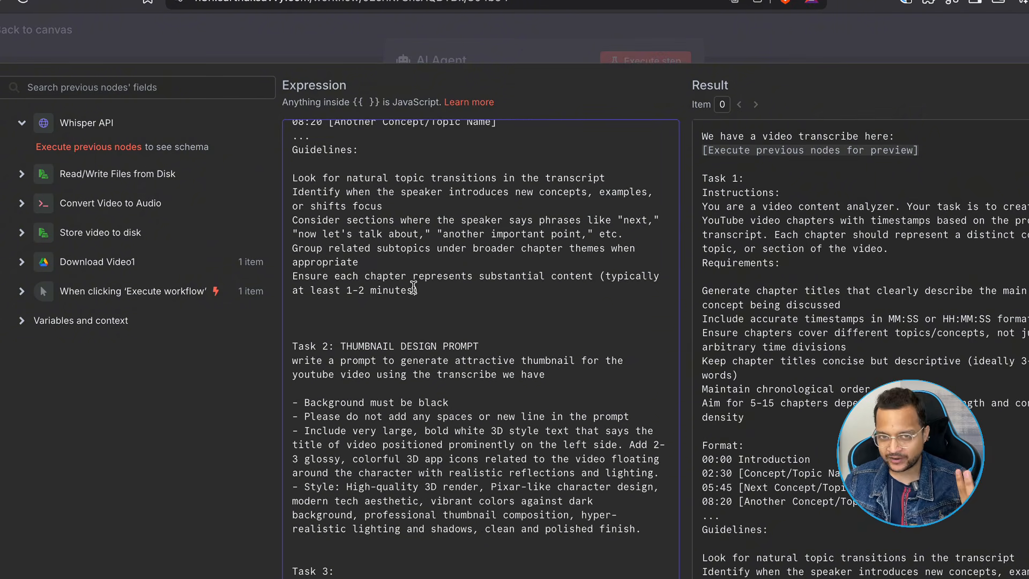
# Review the Task 2 thumbnail design prompt, highlighting the instruction to write an attractive thumbnail prompt from the transcript.
pyautogui.scroll(-2, 448, 267)
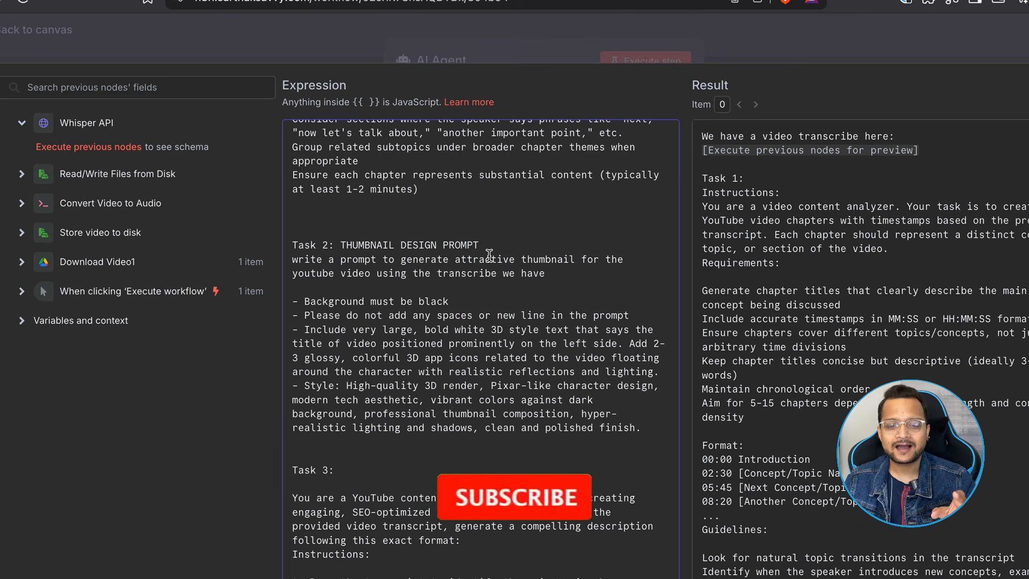
pyautogui.scroll(-1, 489, 254)
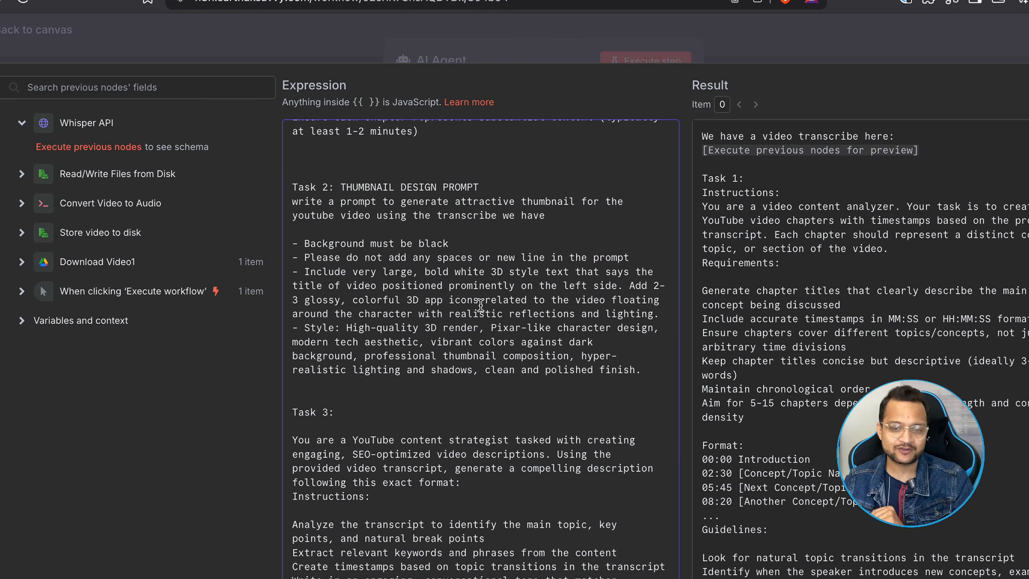
pyautogui.moveTo(298, 202); pyautogui.dragTo(529, 209)
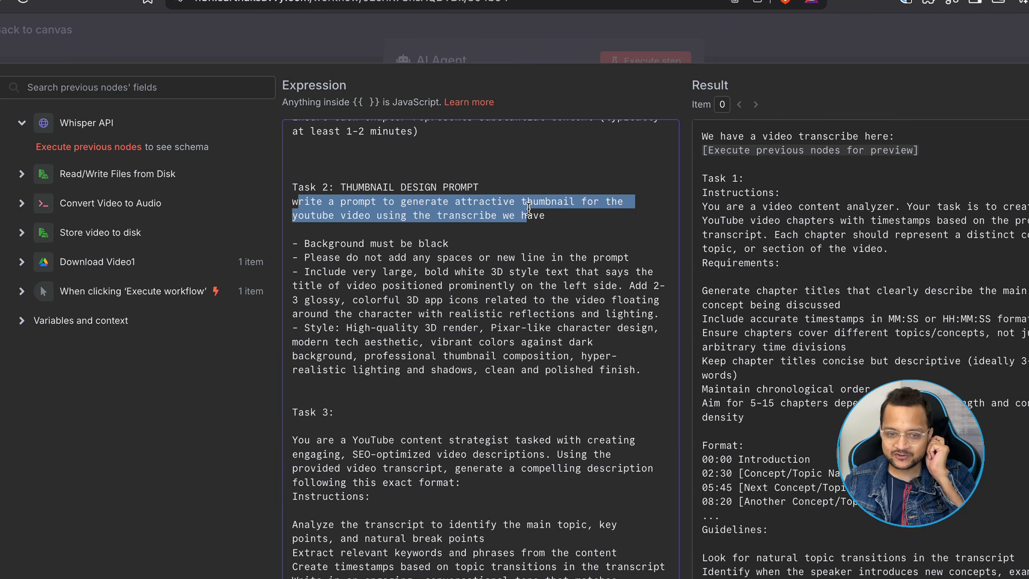
pyautogui.click(506, 238)
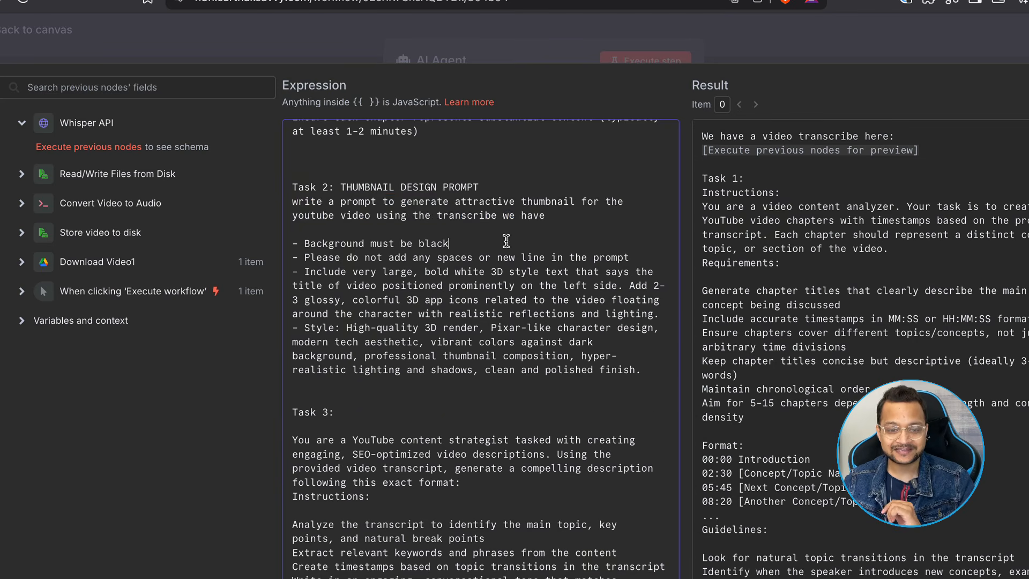
# Read the Task 3 instructions for the SEO-optimized YouTube description, including its required format and analysis guidelines.
pyautogui.scroll(-4, 429, 269)
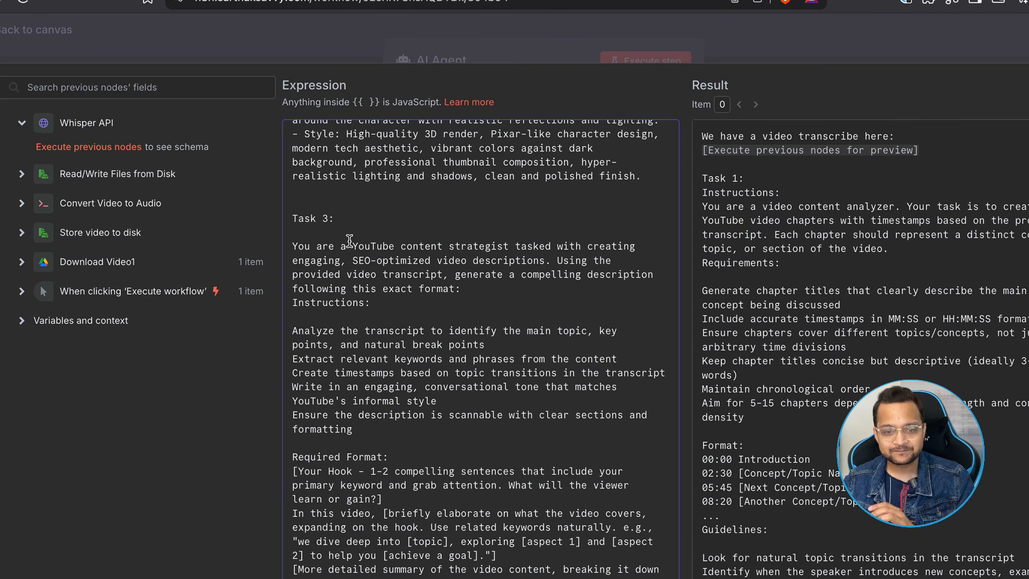
pyautogui.scroll(-3, 560, 252)
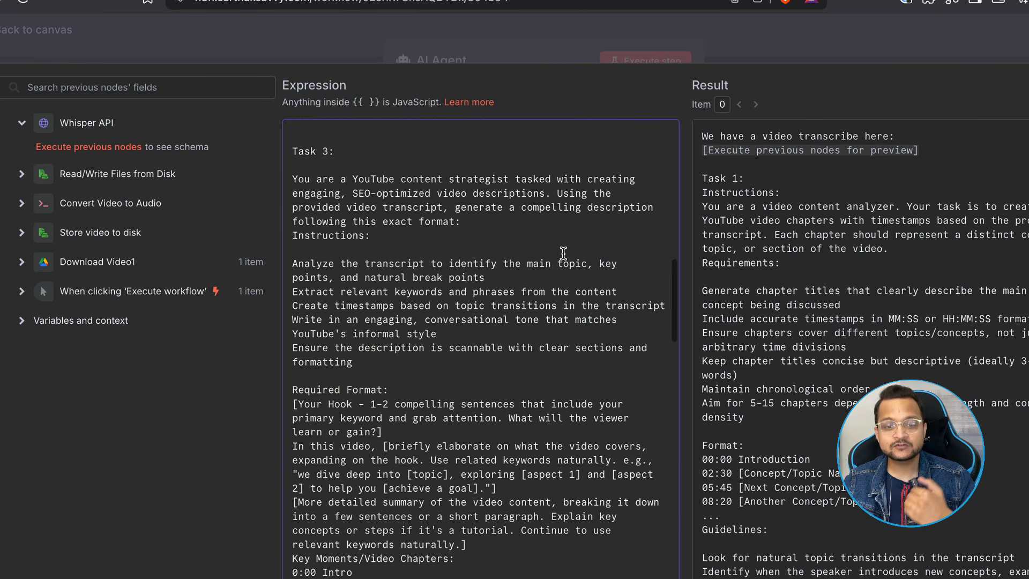
pyautogui.scroll(-7, 491, 265)
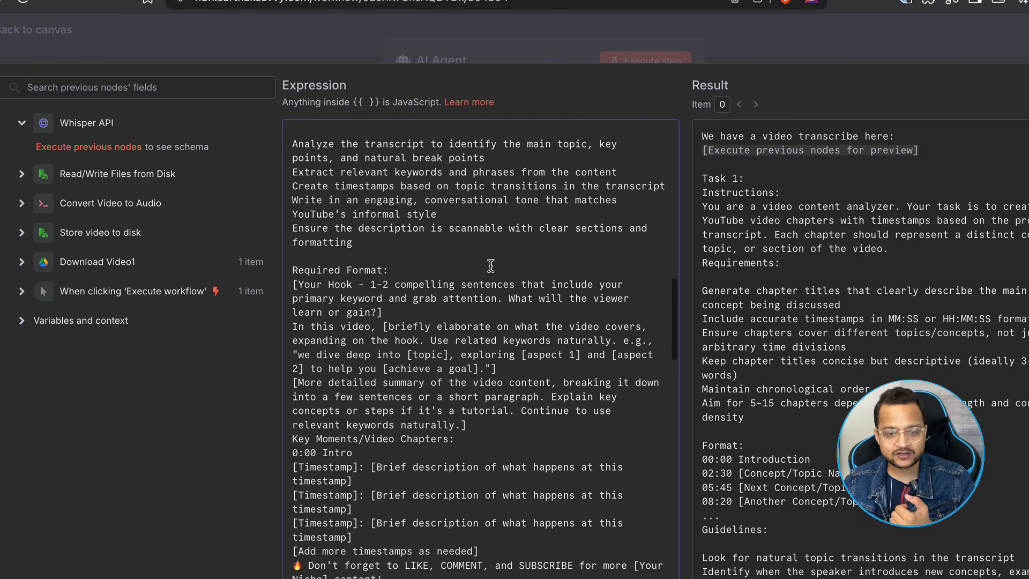
pyautogui.scroll(-18, 491, 265)
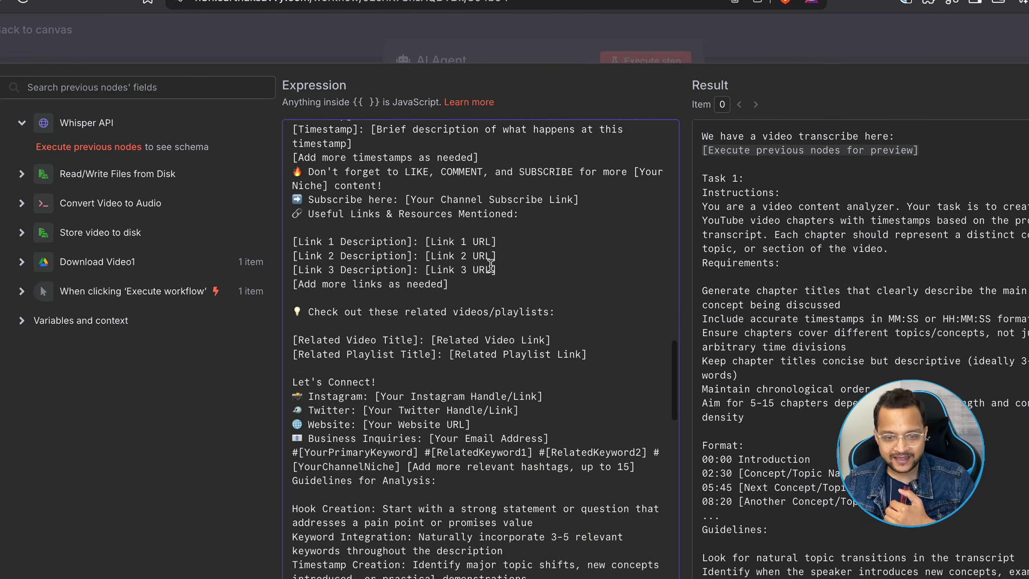
pyautogui.scroll(-13, 491, 265)
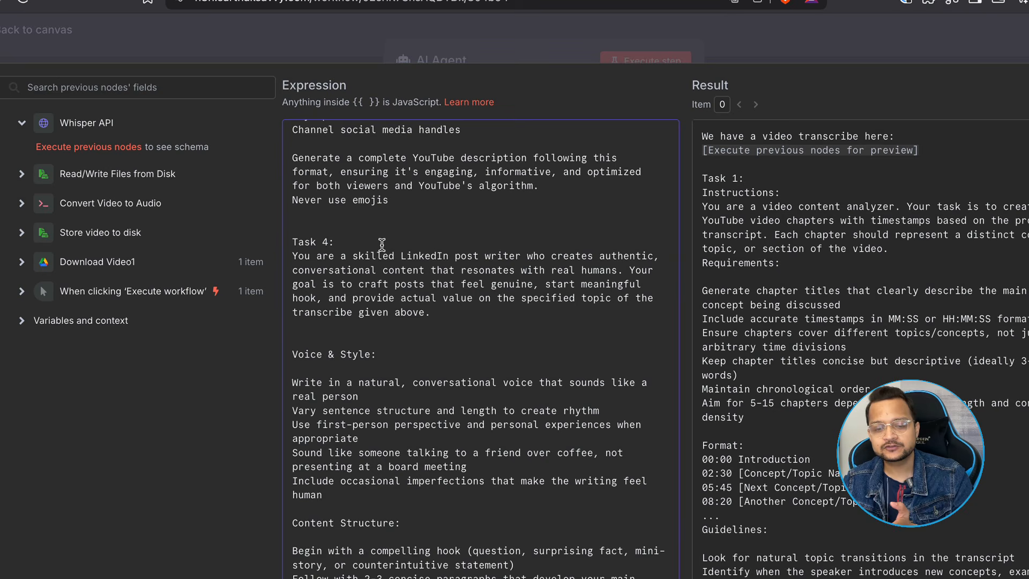
# Read the Task 4 LinkedIn post instructions and the Task 5 YouTube tags instructions at the end of the prompt.
pyautogui.scroll(-9, 382, 244)
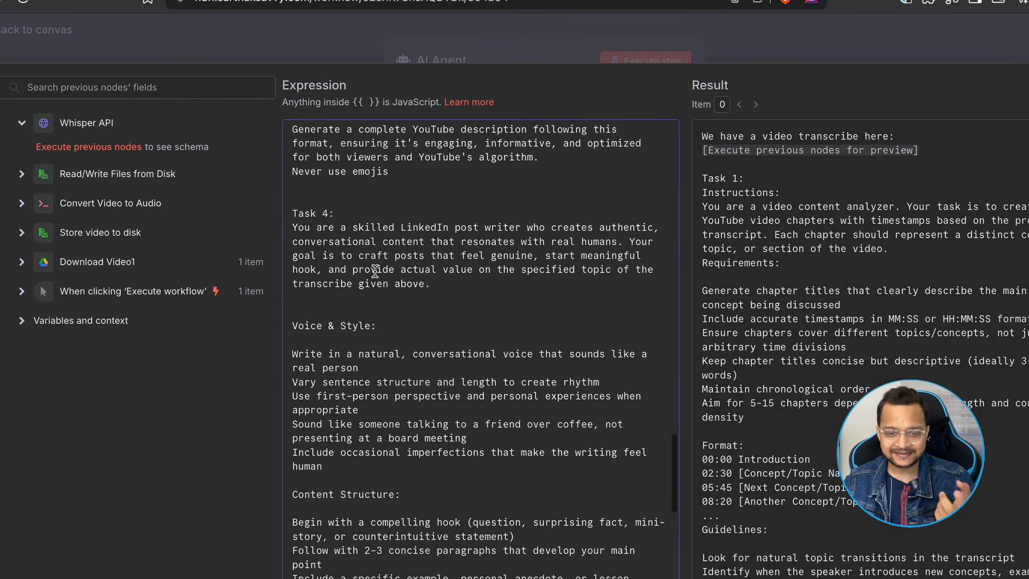
pyautogui.scroll(-15, 360, 302)
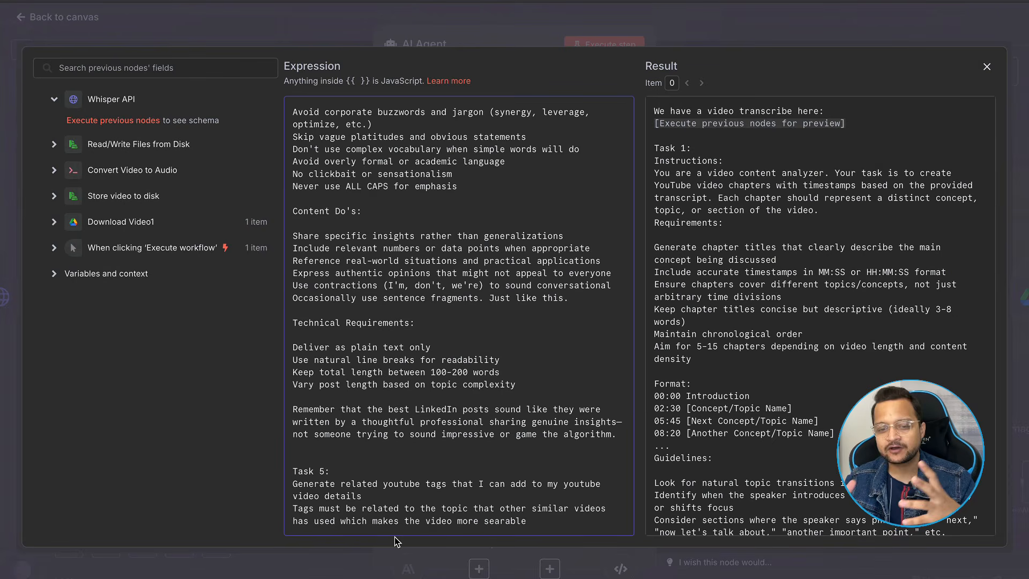
pyautogui.click(479, 453)
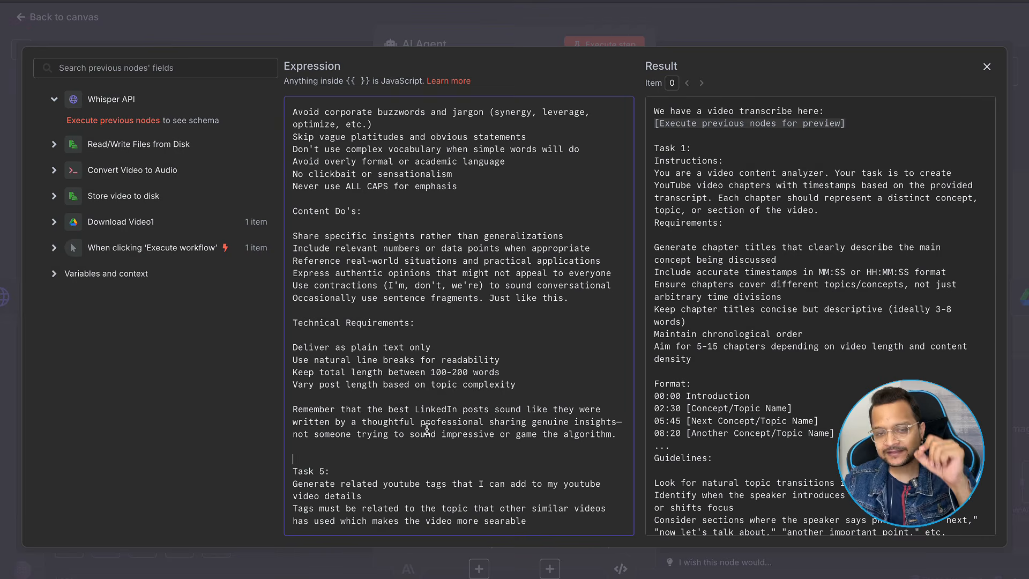
# Re-examine the video transcript line with {{ $json.text }} at the start of the prompt, then return to Task 5 at its end.
pyautogui.scroll(20, 427, 429)
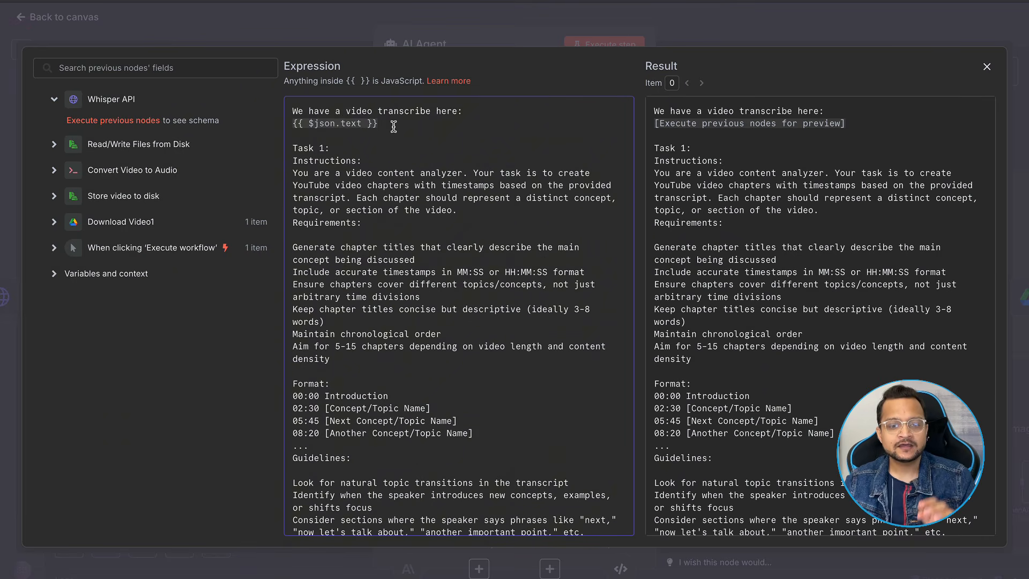
pyautogui.moveTo(379, 124); pyautogui.dragTo(288, 117)
pyautogui.click(373, 139)
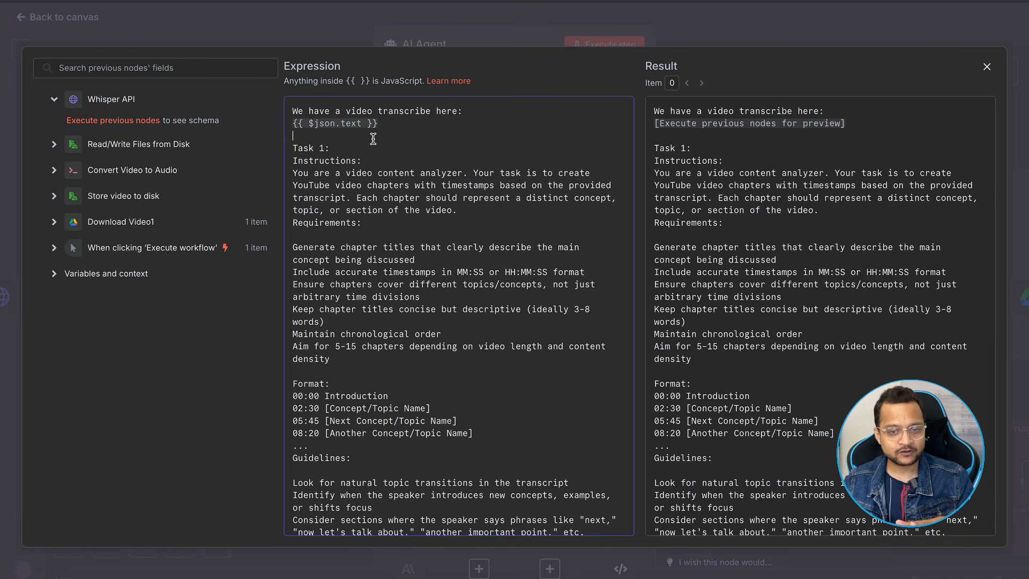
pyautogui.moveTo(384, 126); pyautogui.dragTo(289, 110)
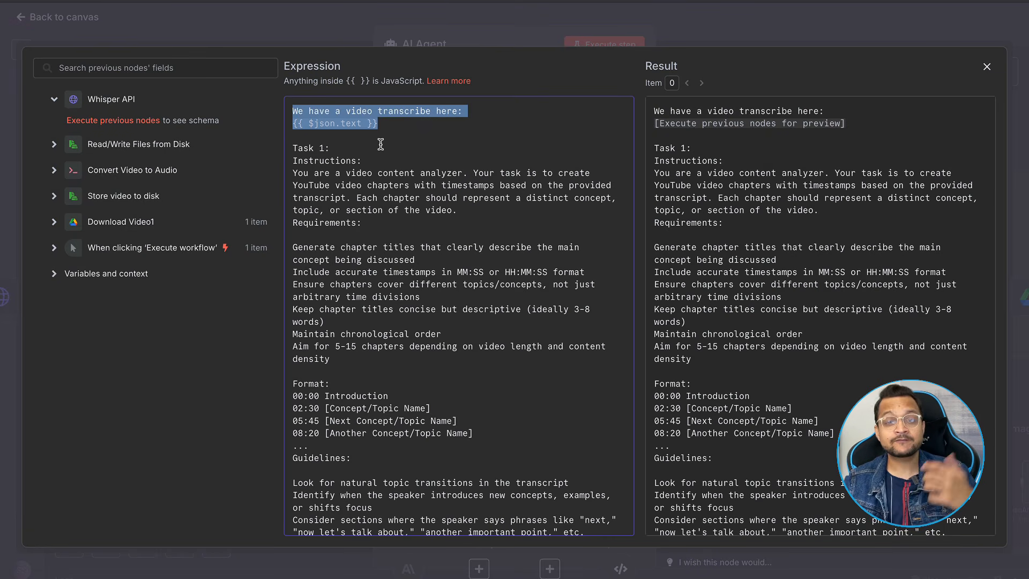
pyautogui.click(380, 144)
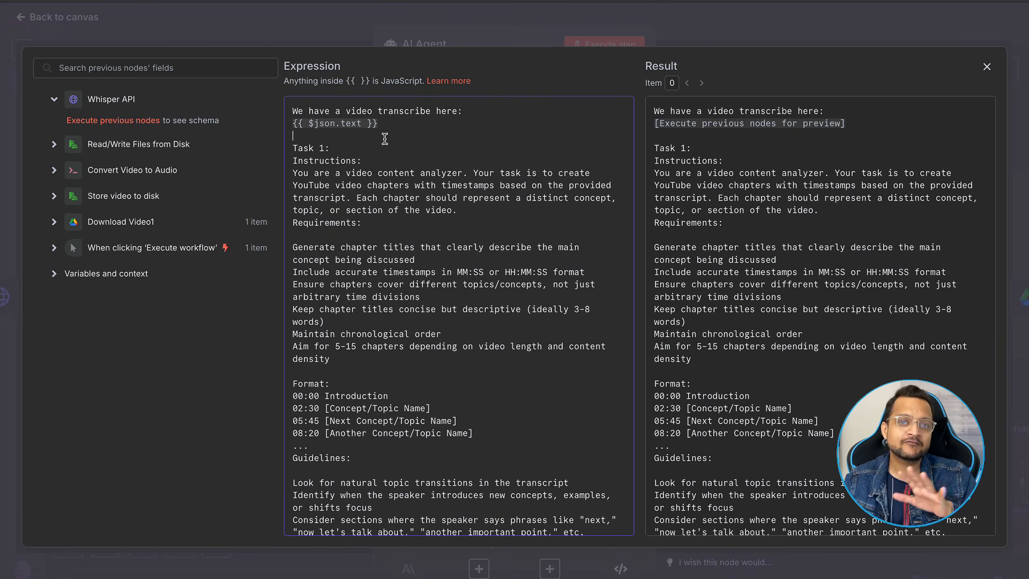
pyautogui.moveTo(403, 129); pyautogui.dragTo(281, 112)
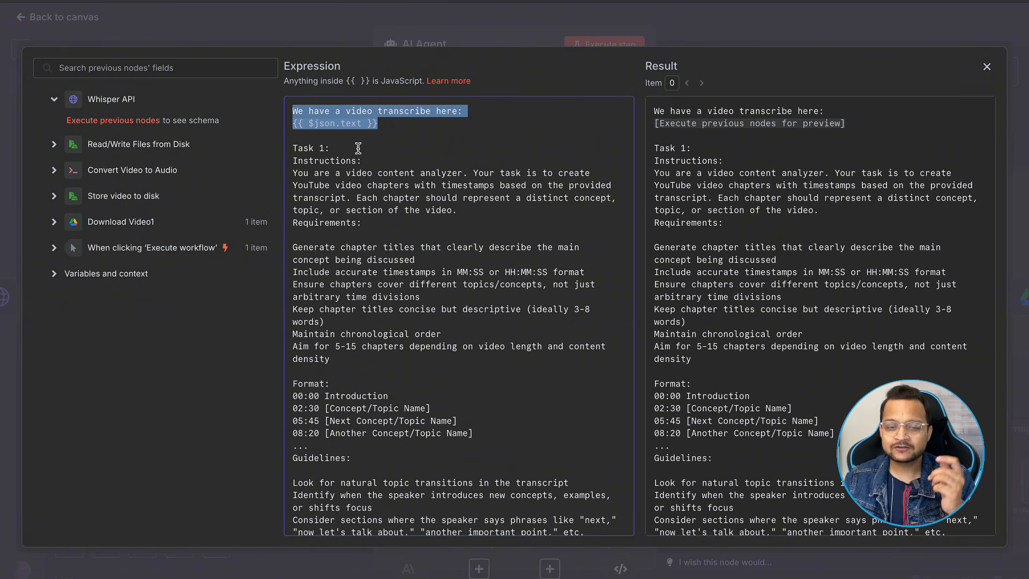
pyautogui.click(366, 138)
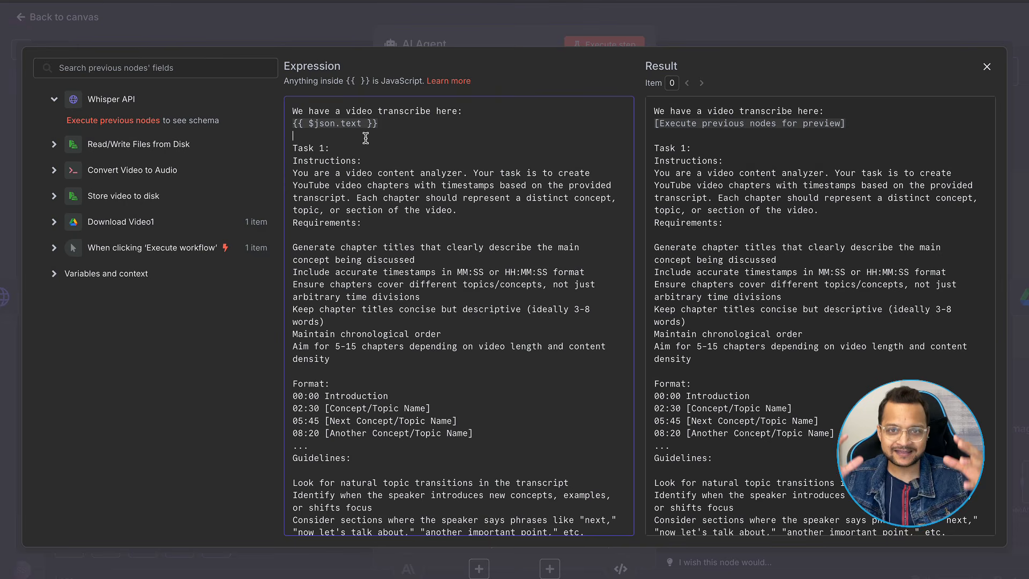
pyautogui.moveTo(386, 134); pyautogui.dragTo(250, 89)
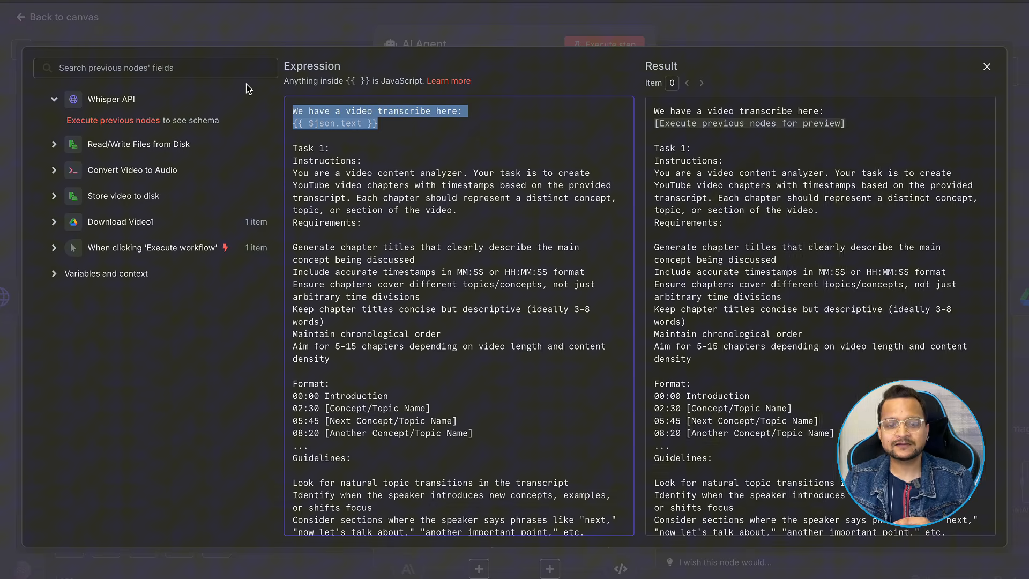
pyautogui.click(378, 142)
pyautogui.scroll(-20, 561, 457)
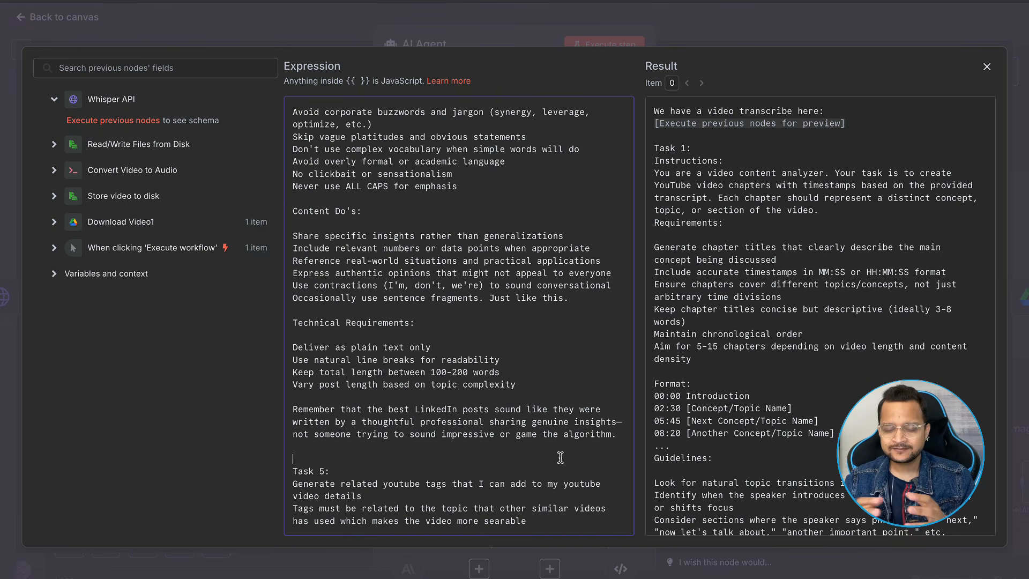
# Close the AI Agent's prompt editor and open the Structured Output Parser's input schema in the enlarged editor.
pyautogui.click(560, 457)
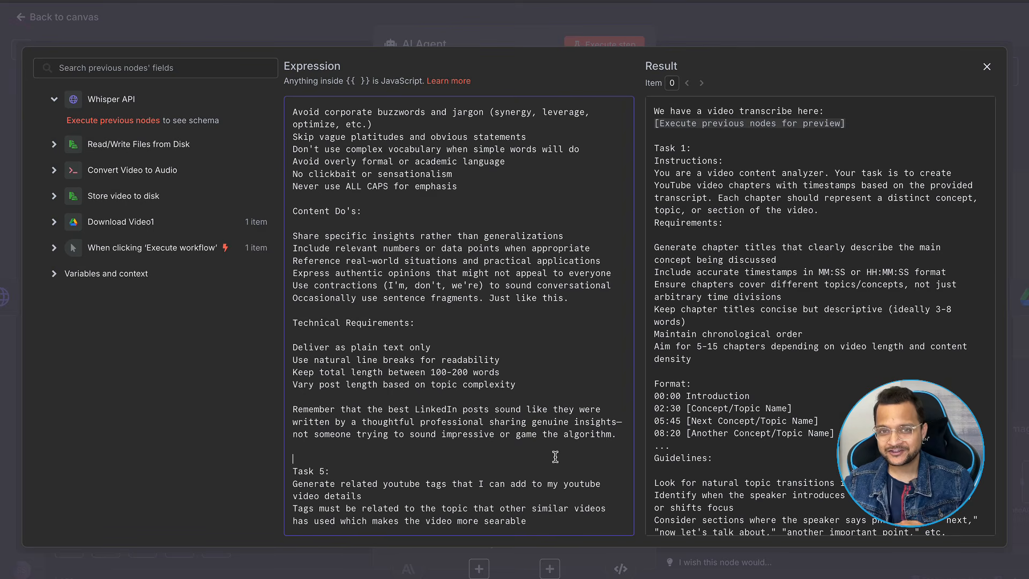
pyautogui.click(300, 34)
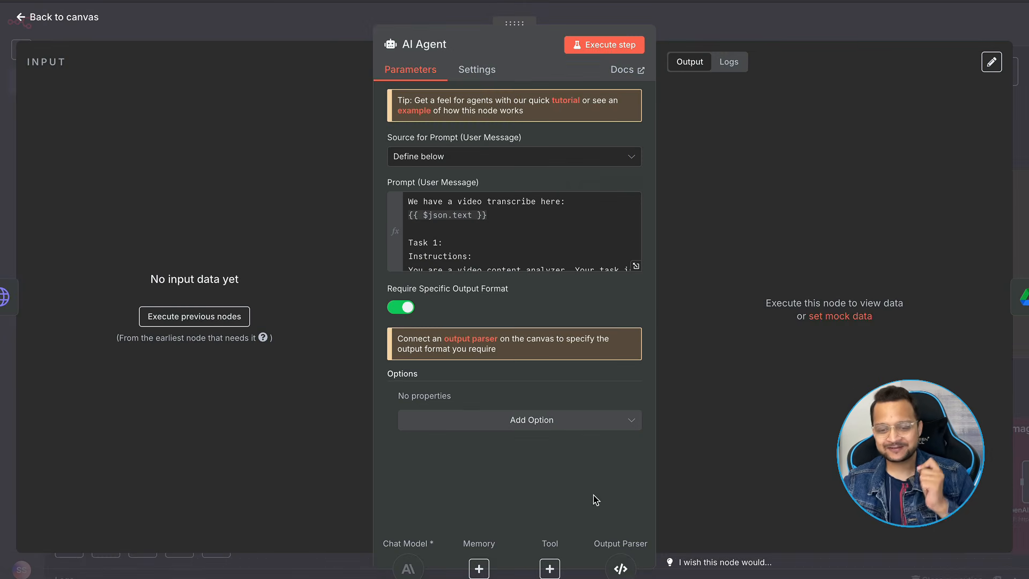
pyautogui.click(622, 570)
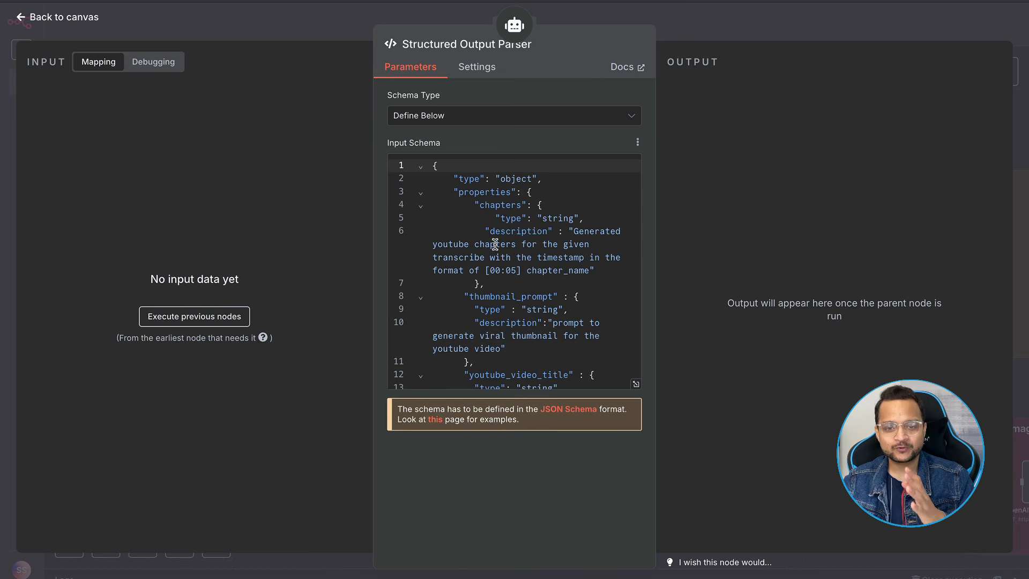
pyautogui.click(636, 385)
# Review the schema's chapters, thumbnail_prompt, youtube_video_title and remaining properties with their descriptions, then return to the canvas.
pyautogui.moveTo(129, 143); pyautogui.dragTo(168, 144)
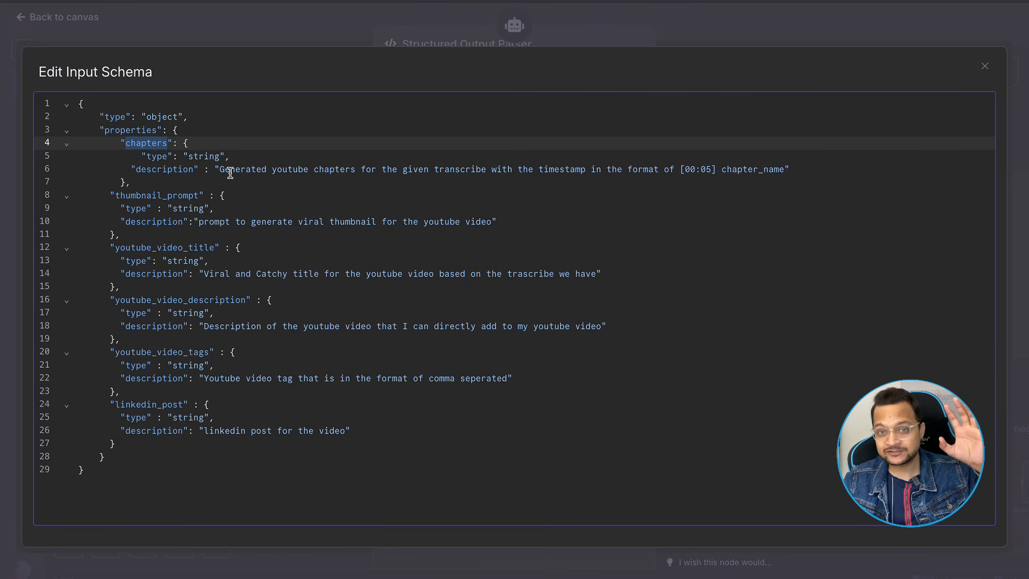
pyautogui.moveTo(198, 170); pyautogui.dragTo(136, 143)
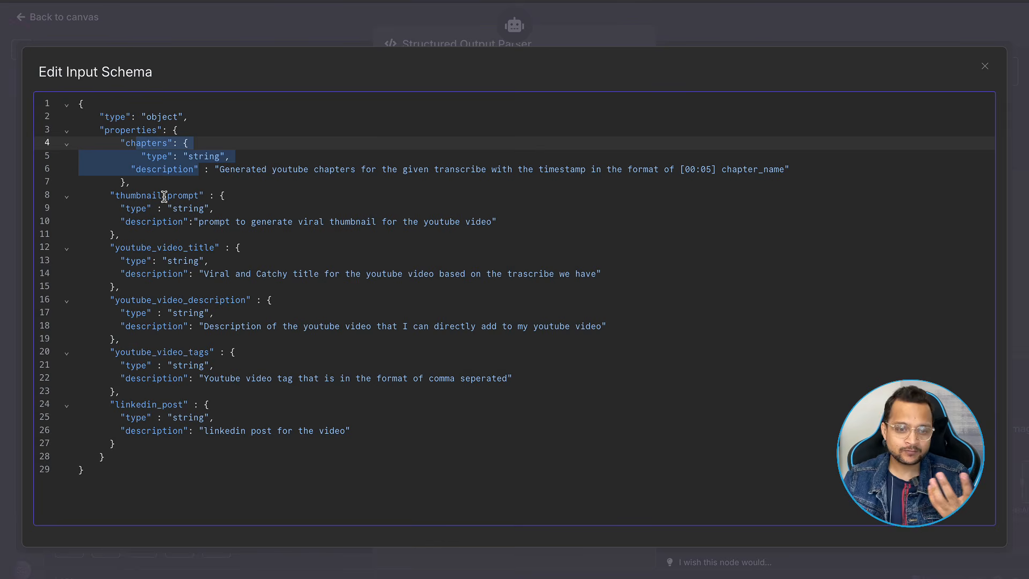
pyautogui.doubleClick(133, 196)
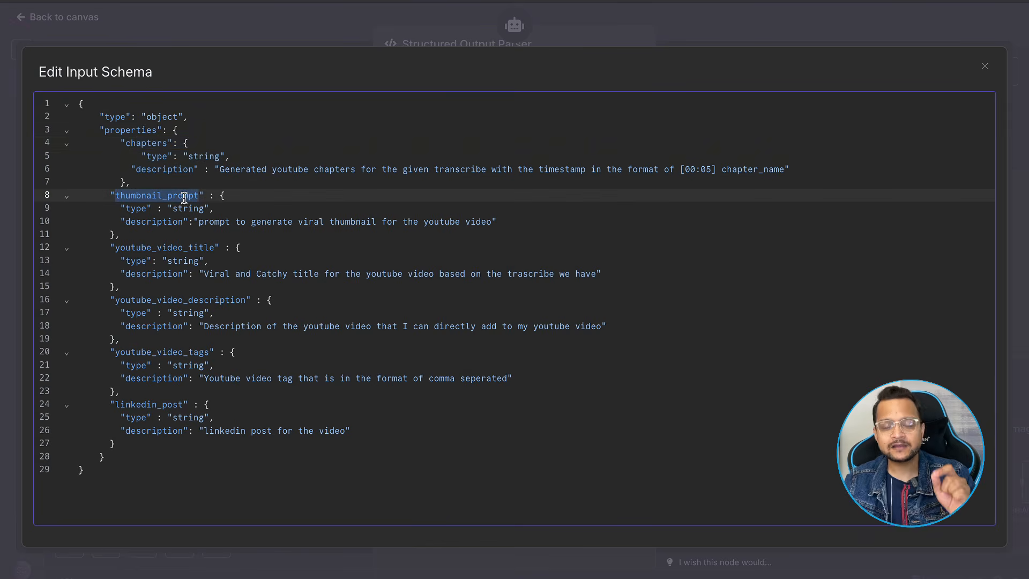
pyautogui.doubleClick(177, 248)
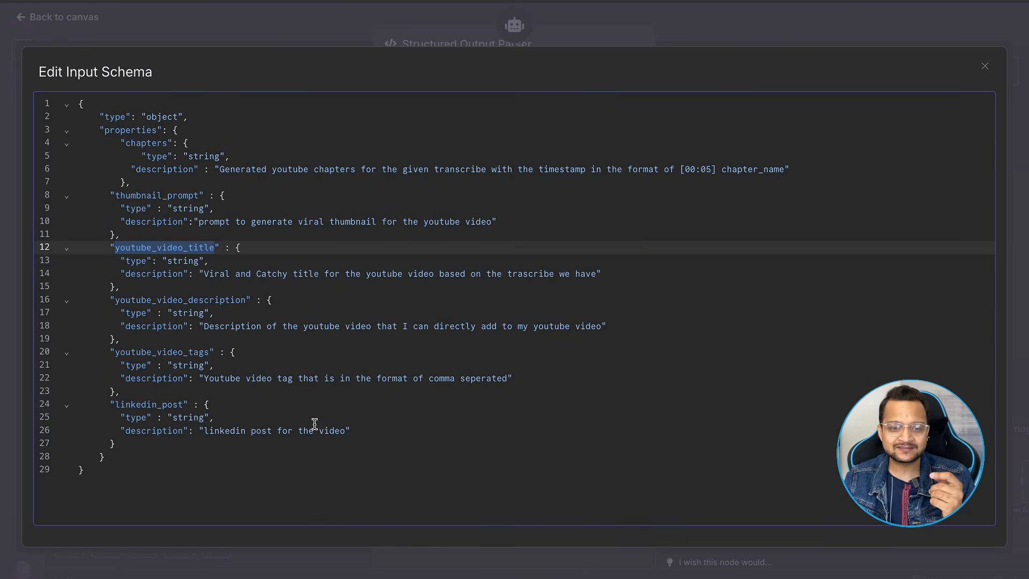
pyautogui.moveTo(343, 431); pyautogui.dragTo(143, 168)
pyautogui.click(259, 143)
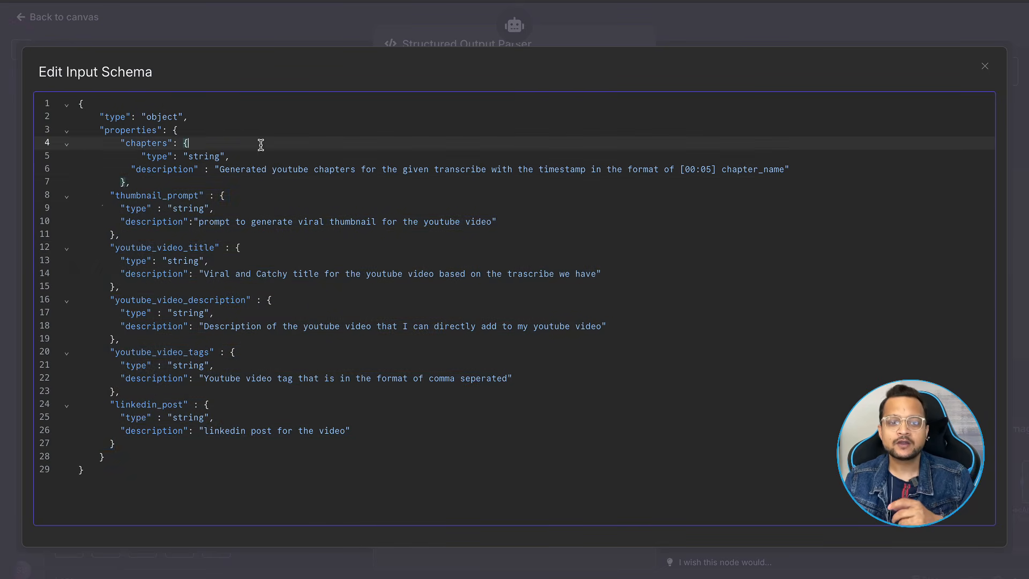
pyautogui.click(263, 17)
pyautogui.click(86, 16)
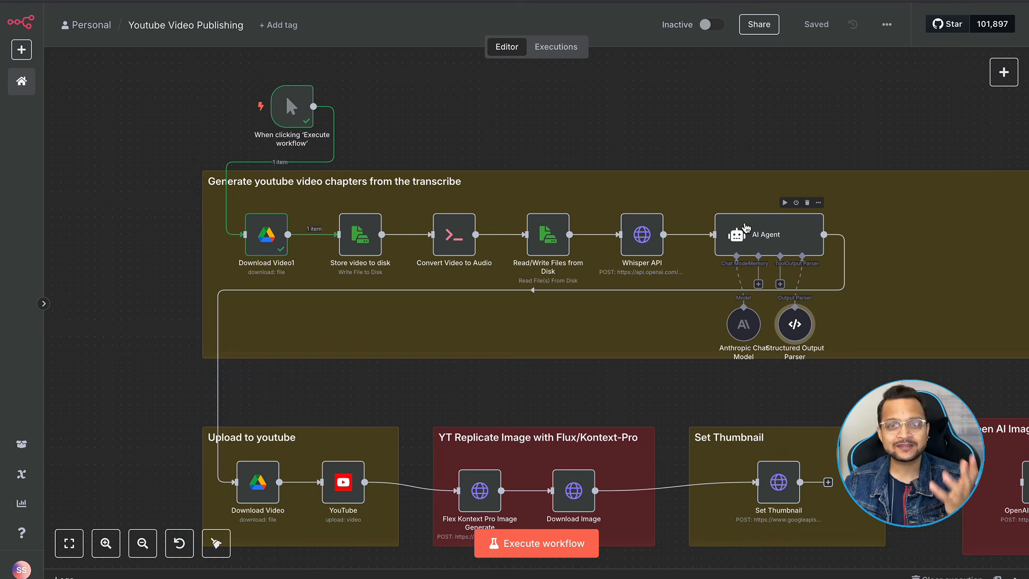
# Inspect the Whisper API node's request settings and body parameters, including the binary file's input data field name, then close the node.
pyautogui.doubleClick(642, 242)
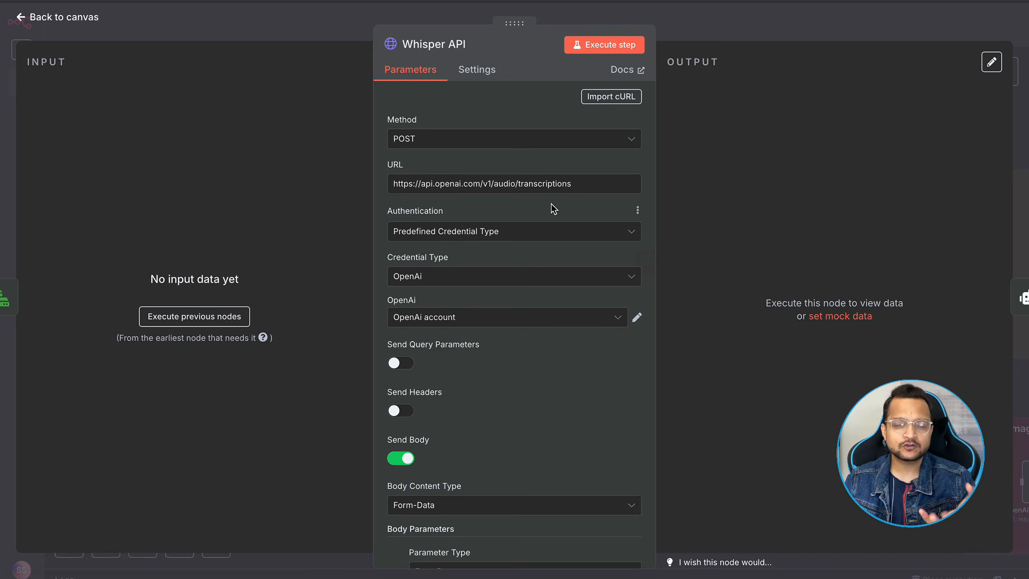
pyautogui.click(64, 16)
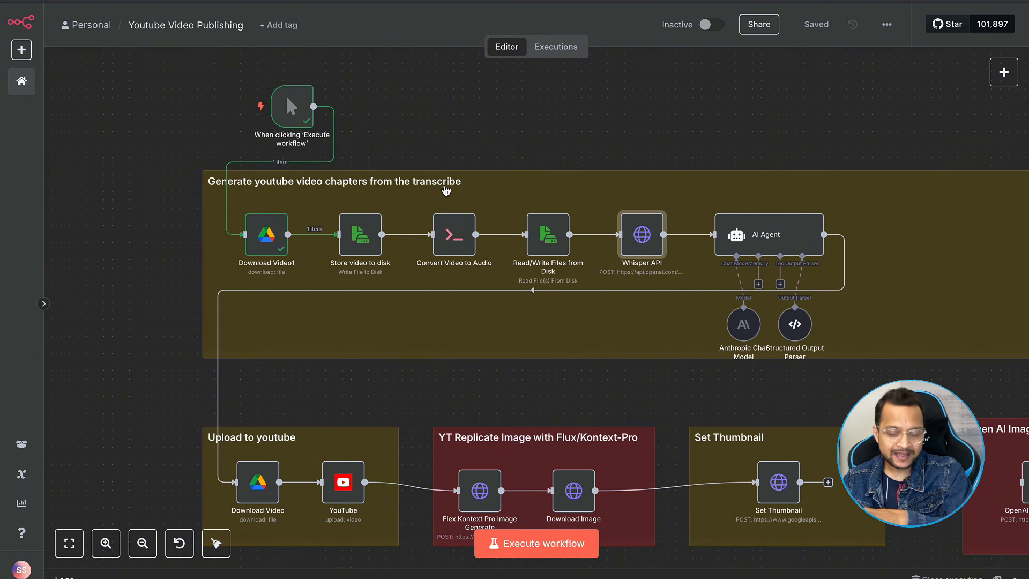
pyautogui.doubleClick(632, 236)
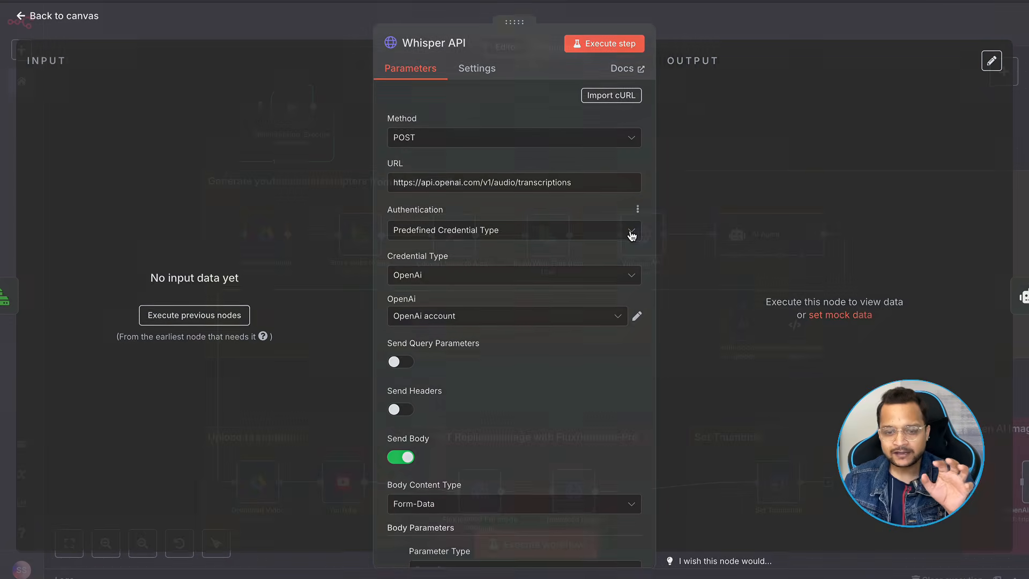
pyautogui.scroll(-4, 535, 325)
pyautogui.scroll(-4, 534, 322)
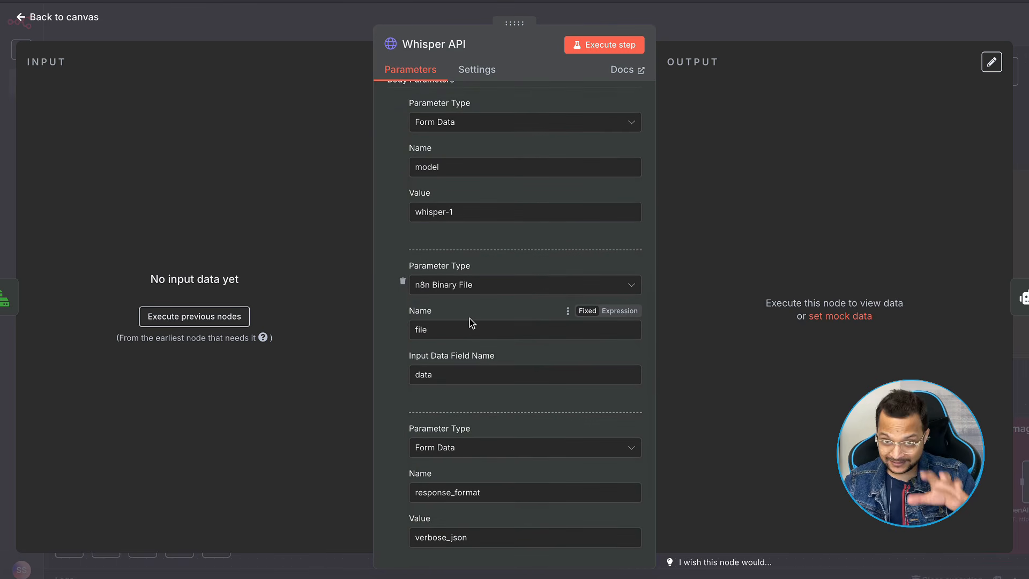
pyautogui.scroll(-3, 483, 338)
pyautogui.scroll(2, 490, 353)
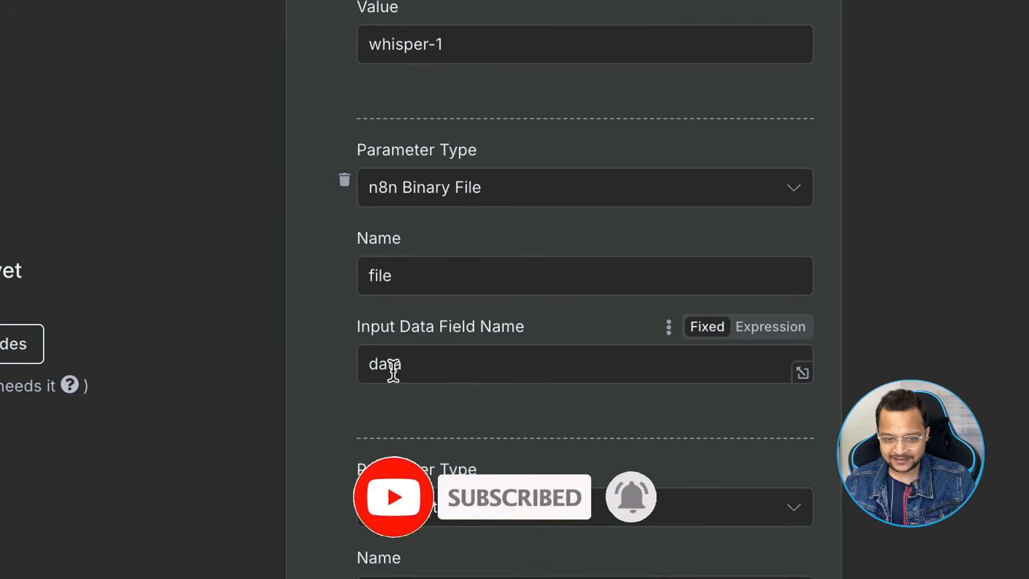
pyautogui.moveTo(402, 370); pyautogui.dragTo(324, 340)
pyautogui.click(324, 338)
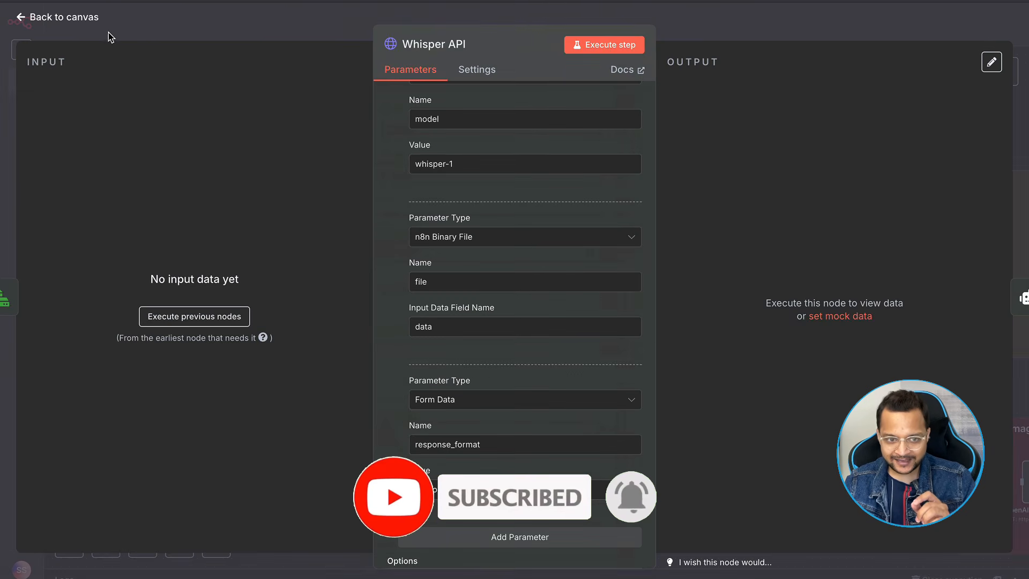
pyautogui.click(80, 19)
# Check the Read/Write Files from Disk node's file selector and the field its output file goes into, then return to the canvas.
pyautogui.doubleClick(536, 239)
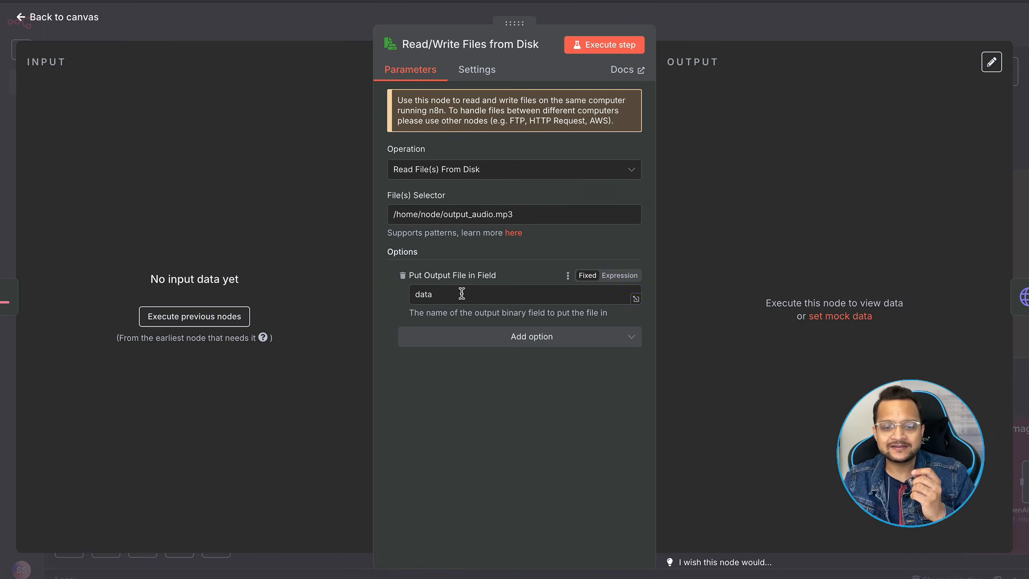
pyautogui.moveTo(462, 293); pyautogui.dragTo(412, 293)
pyautogui.click(462, 246)
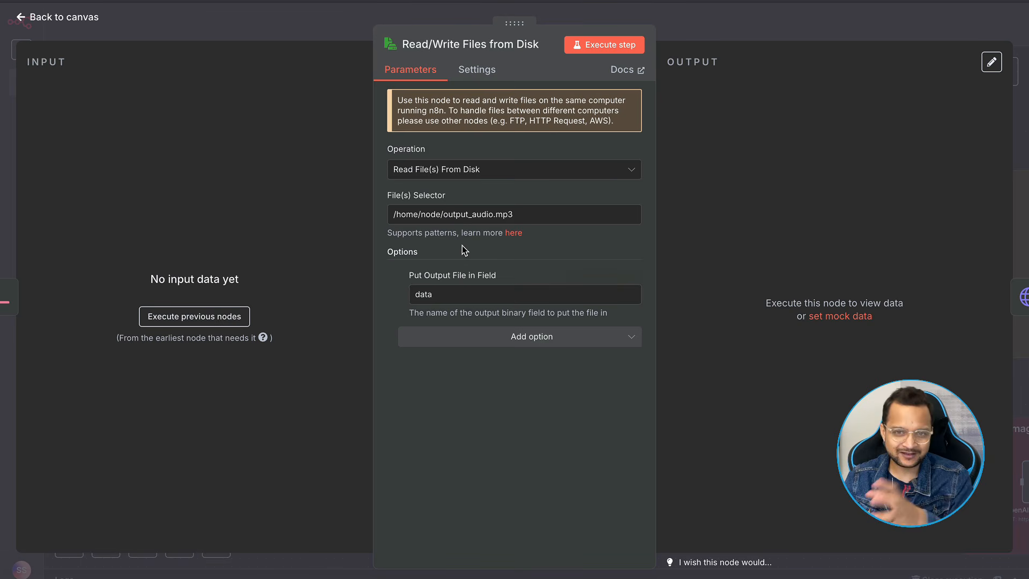
pyautogui.click(70, 18)
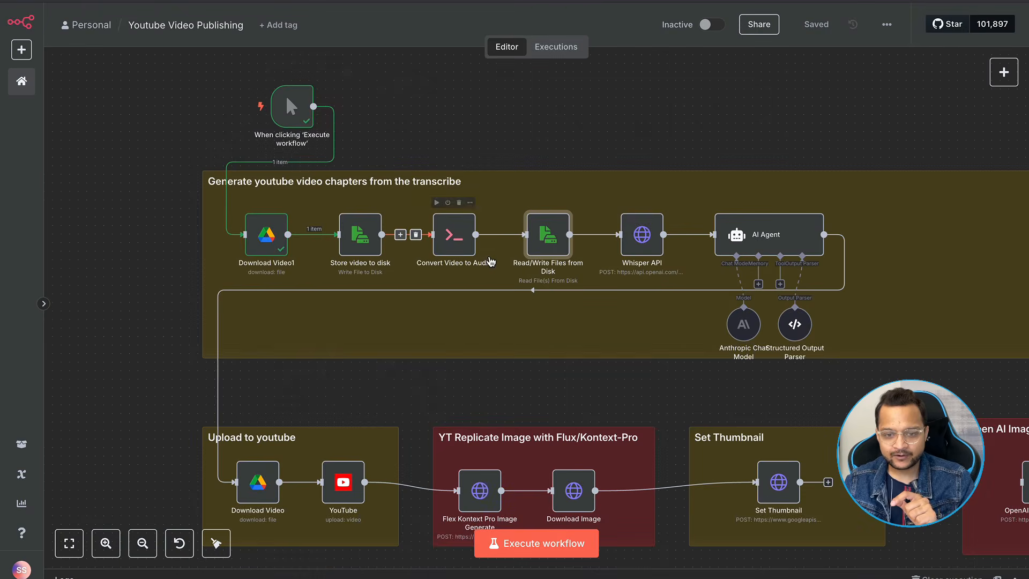
# Examine the ffmpeg command in the Convert Video to Audio node, highlighting the command and its file arguments.
pyautogui.doubleClick(451, 238)
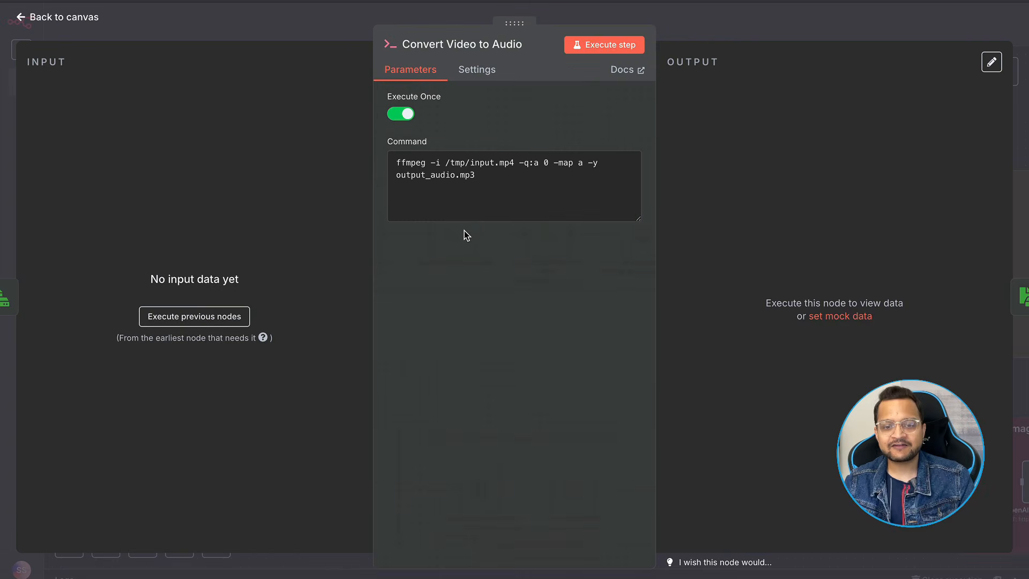
pyautogui.tripleClick(506, 204)
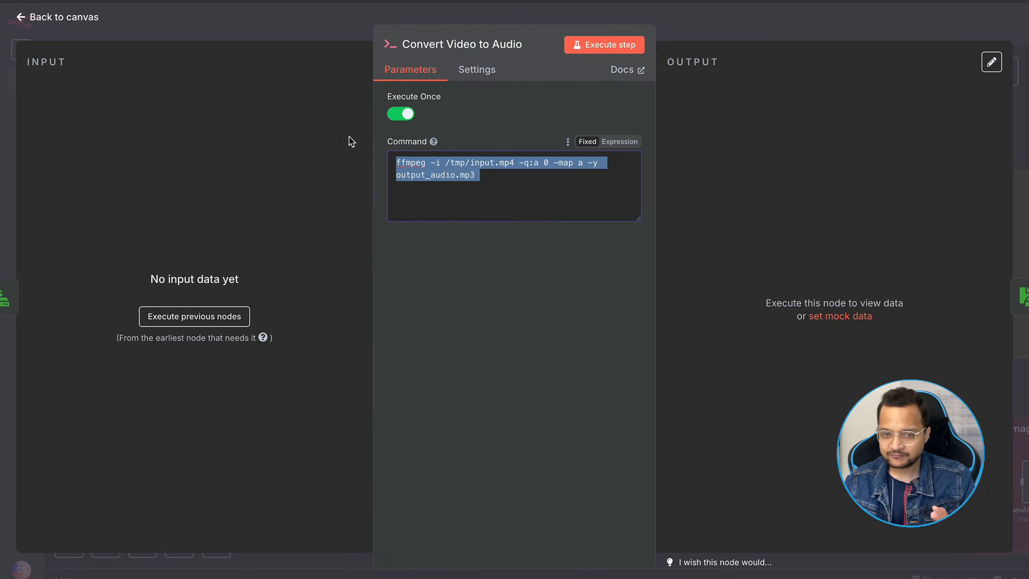
pyautogui.click(501, 189)
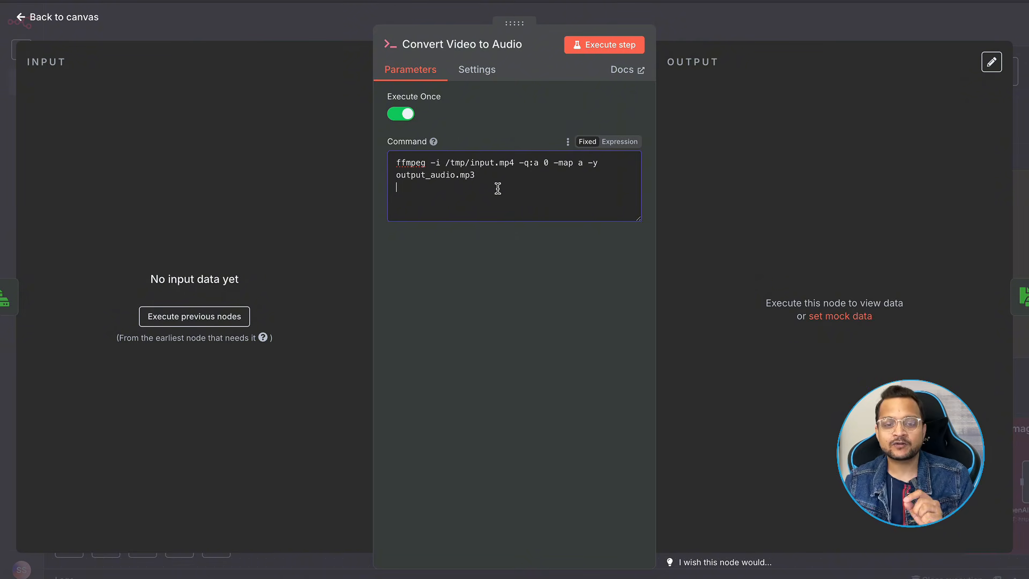
pyautogui.moveTo(496, 188); pyautogui.dragTo(378, 157)
pyautogui.click(513, 191)
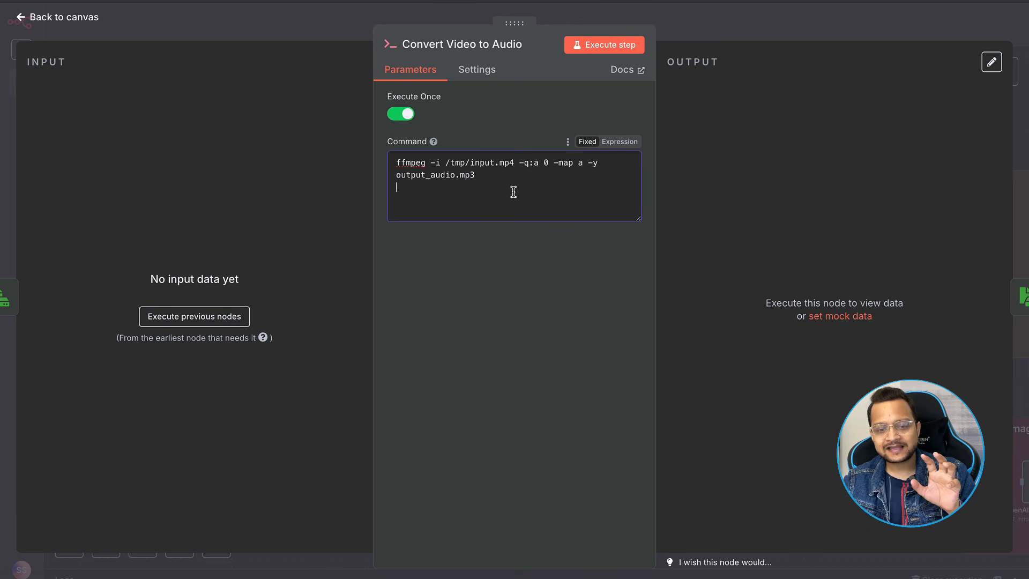
pyautogui.moveTo(461, 162); pyautogui.dragTo(395, 175)
pyautogui.click(428, 191)
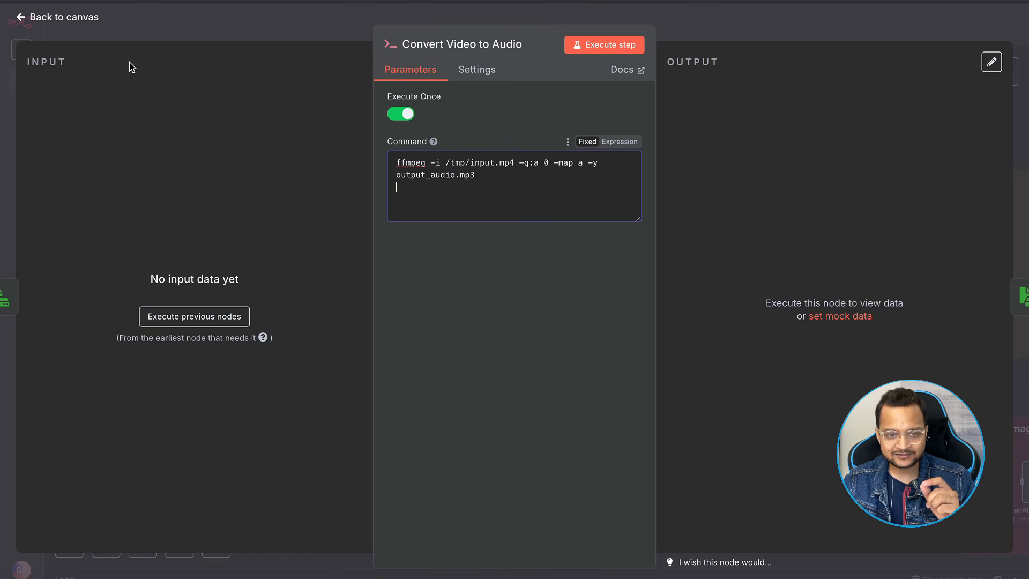
# Compare the adjacent Read/Write Files from Disk node with the ffmpeg command, highlight the command's input path, and return to the canvas.
pyautogui.click(1019, 298)
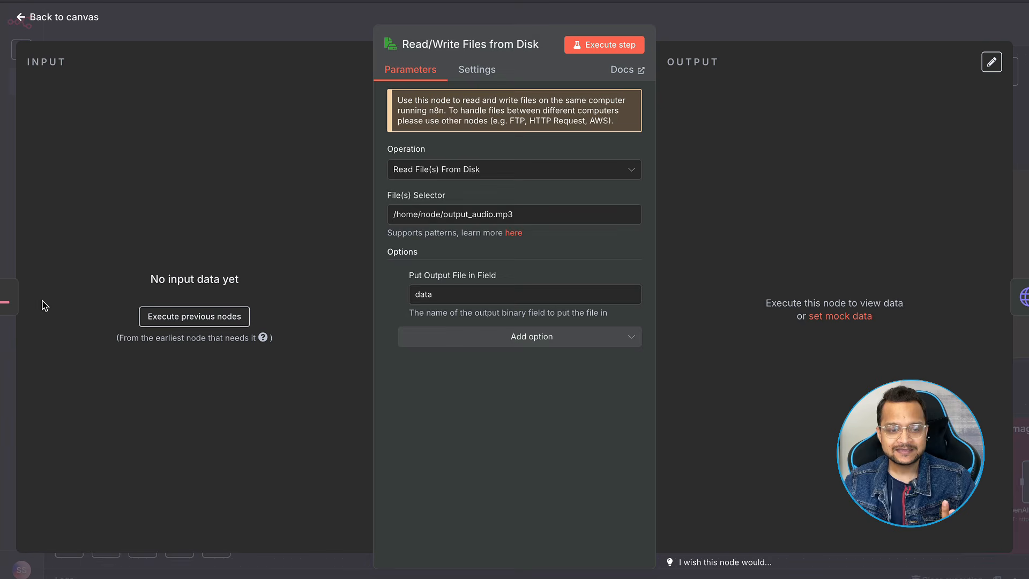
pyautogui.click(27, 298)
pyautogui.moveTo(464, 194); pyautogui.dragTo(349, 142)
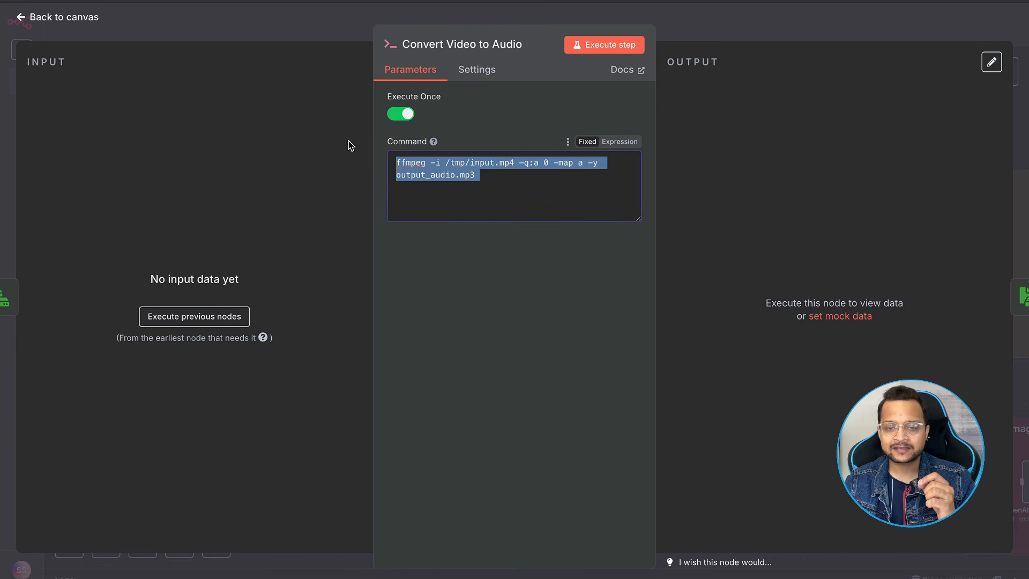
pyautogui.click(575, 197)
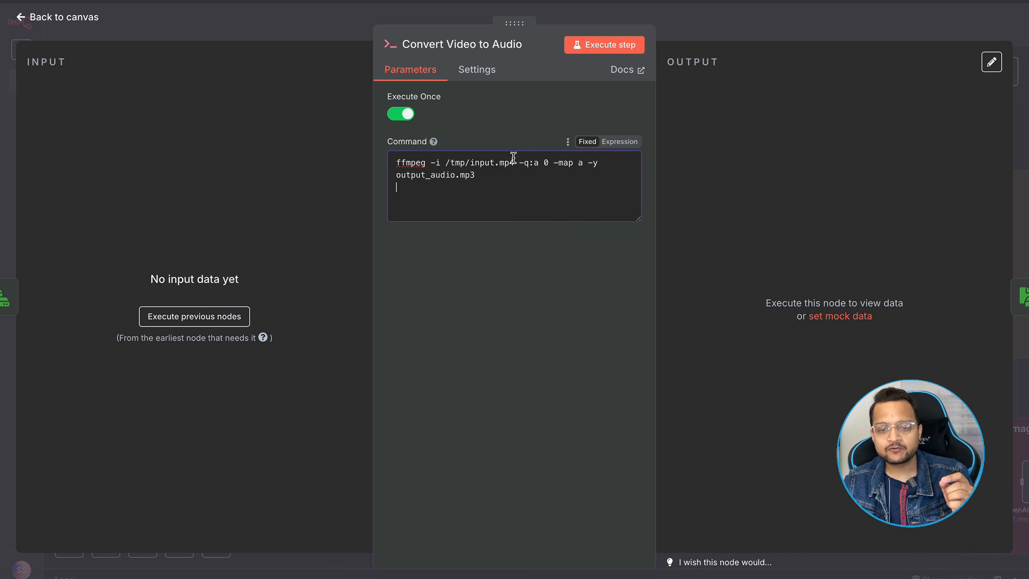
pyautogui.moveTo(515, 161); pyautogui.dragTo(449, 160)
pyautogui.click(496, 210)
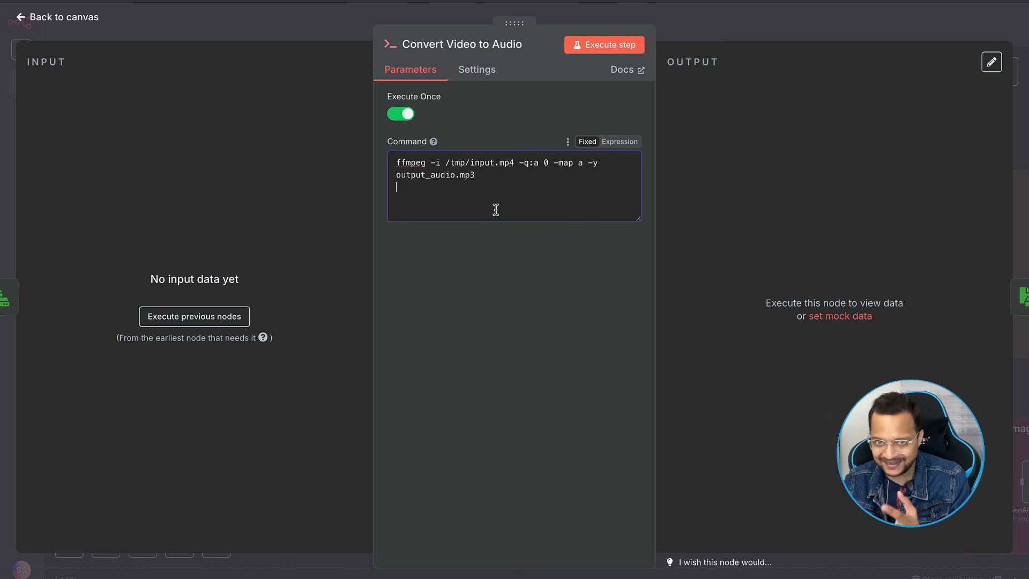
pyautogui.click(95, 18)
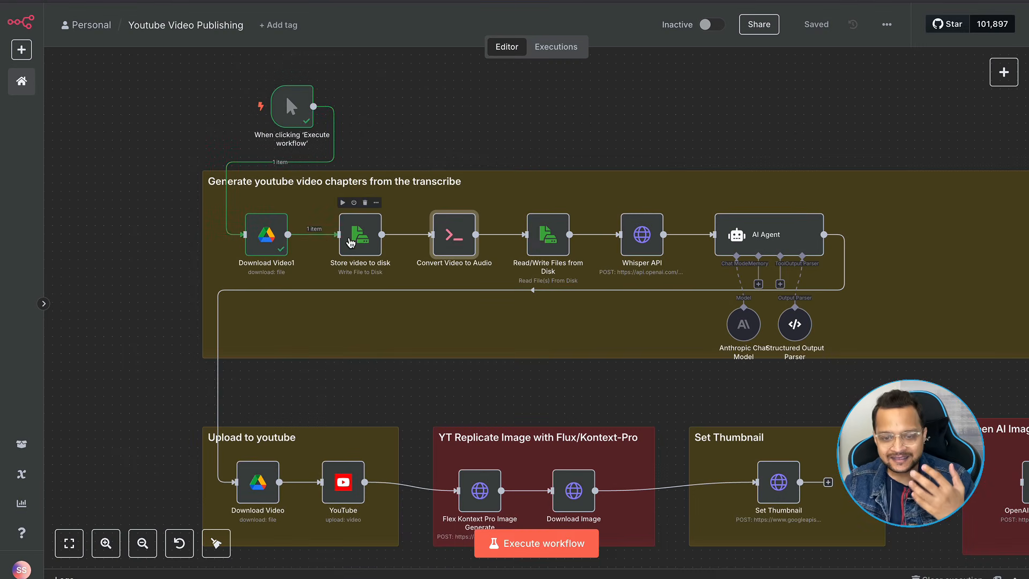
# Check the file path and input binary field in the Store video to disk node, then return to the canvas.
pyautogui.doubleClick(349, 242)
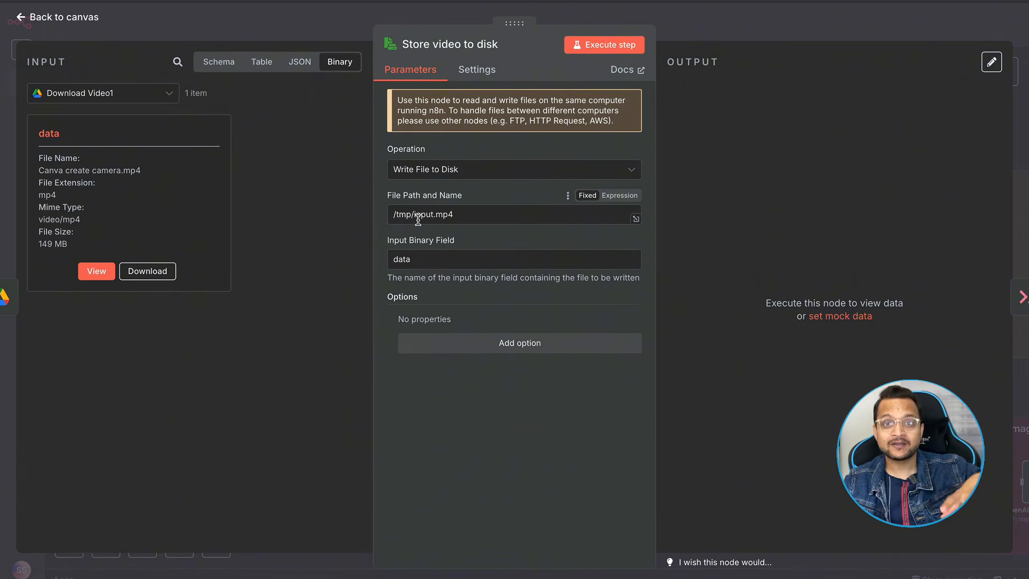
pyautogui.moveTo(468, 211); pyautogui.dragTo(381, 208)
pyautogui.click(385, 221)
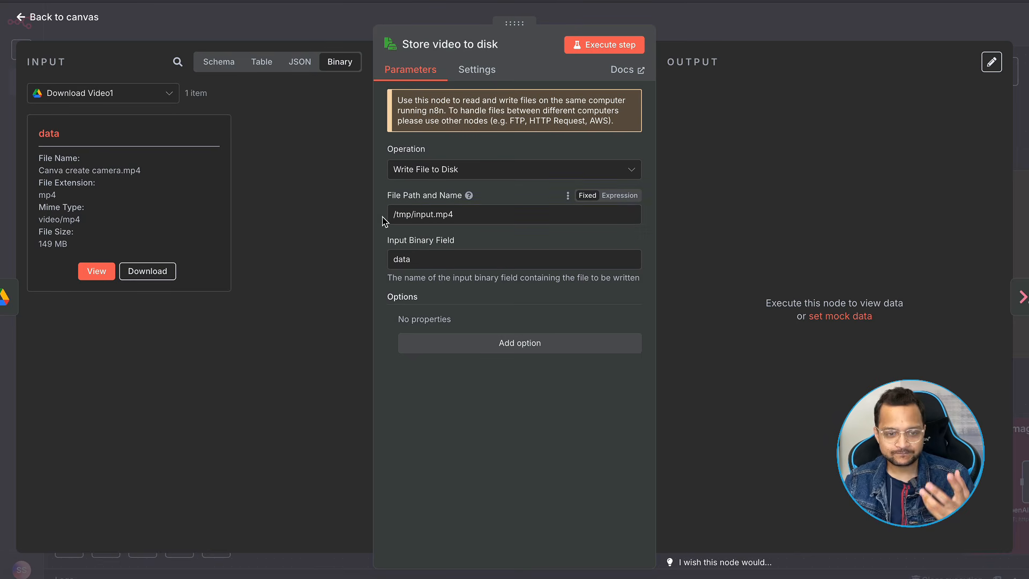
pyautogui.click(75, 18)
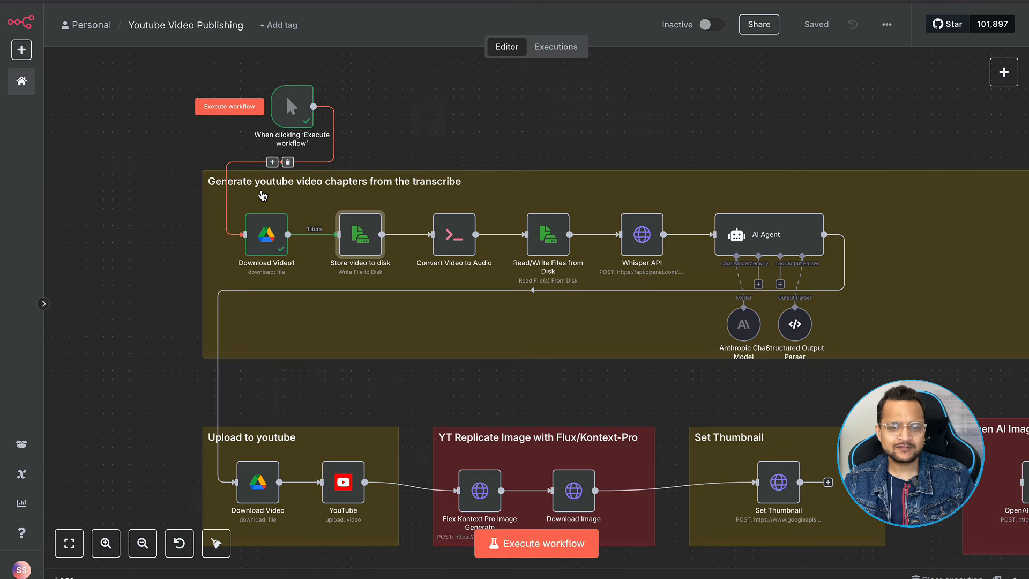
# Review the Download Video1 node's Google Drive file URL and highlight the file details in its binary output.
pyautogui.doubleClick(261, 223)
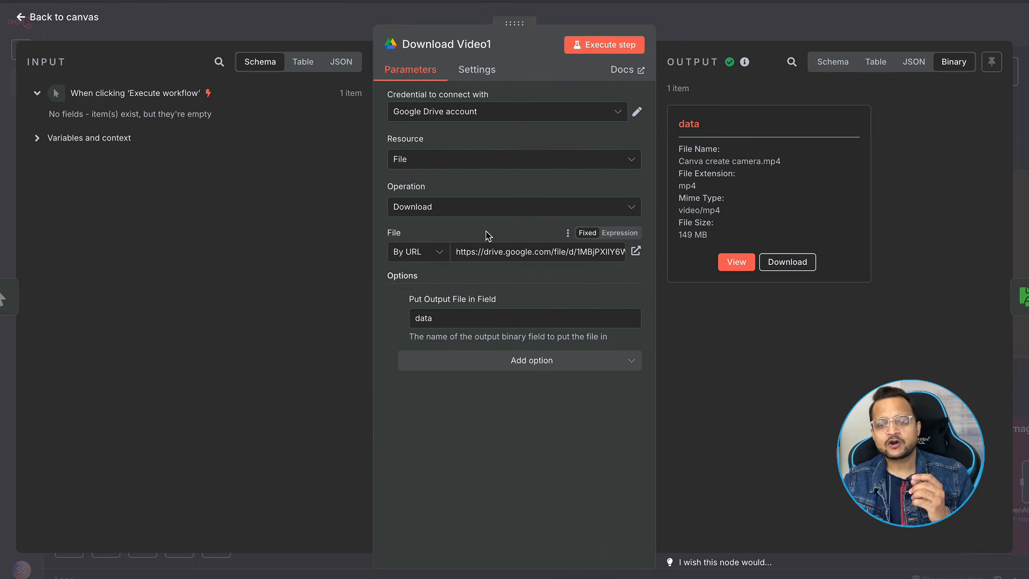
pyautogui.moveTo(520, 251); pyautogui.dragTo(572, 248)
pyautogui.hotkey('ctrl', 'a')
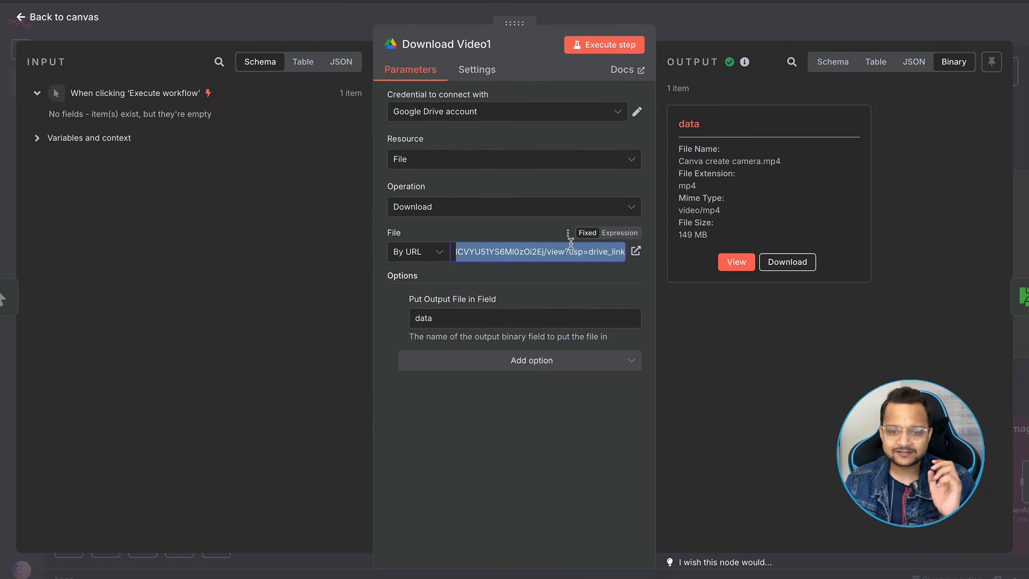
pyautogui.click(522, 230)
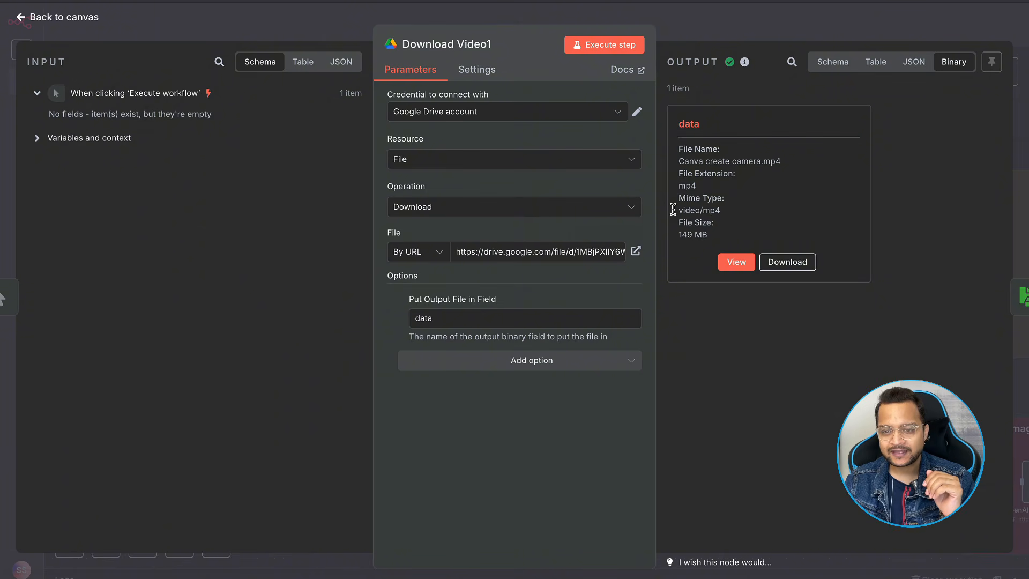
pyautogui.moveTo(677, 123); pyautogui.dragTo(739, 213)
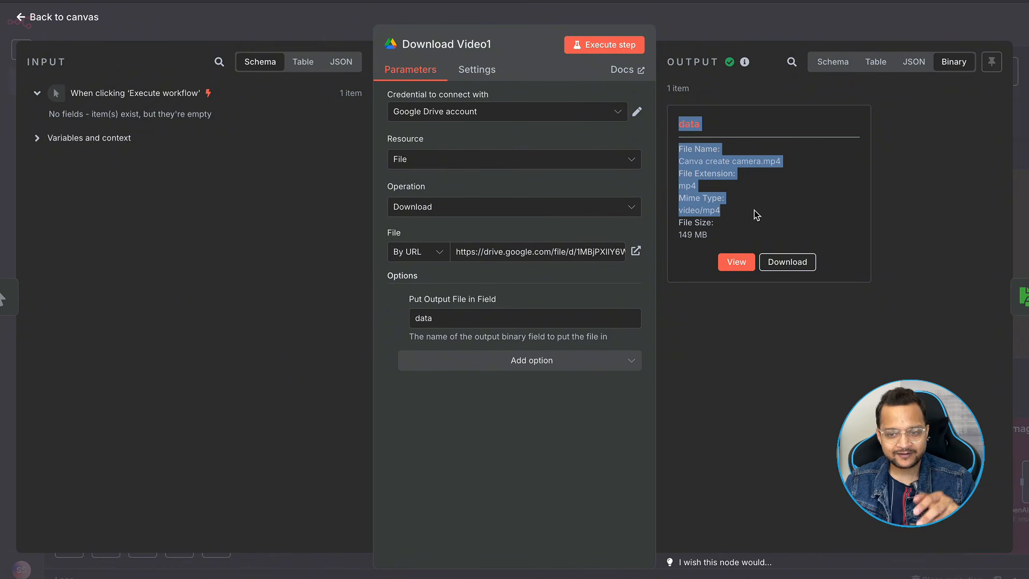
# Step through the nodes from Store video to disk to Whisper API, checking each one's parameters, and return to the canvas.
pyautogui.click(755, 210)
pyautogui.click(1015, 305)
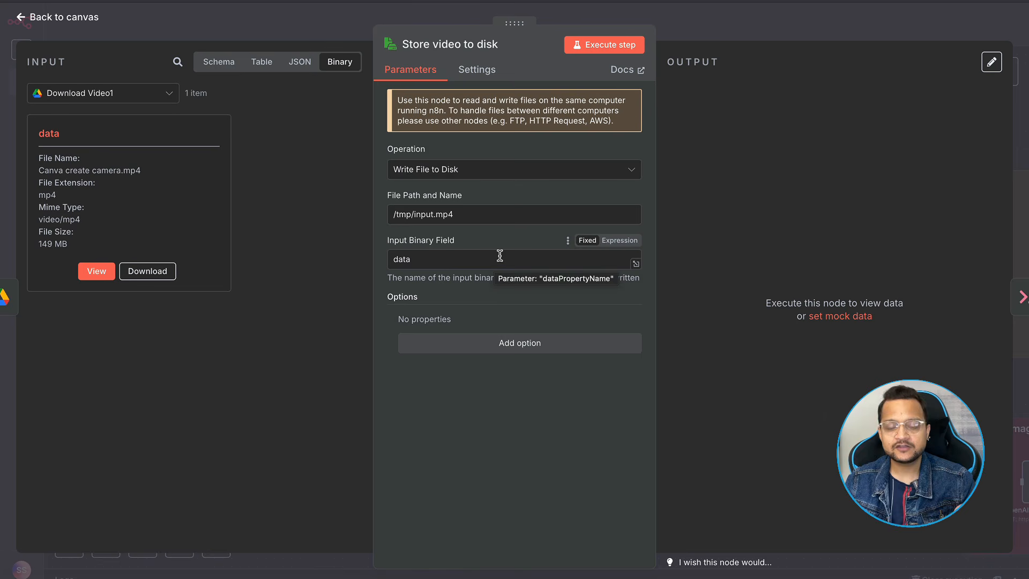
pyautogui.click(1019, 303)
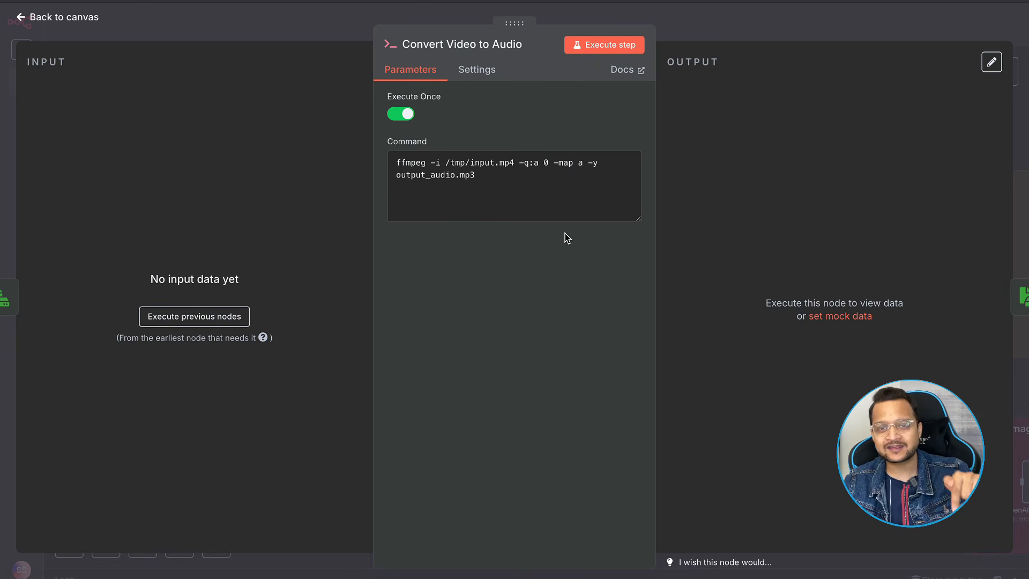
pyautogui.click(1021, 296)
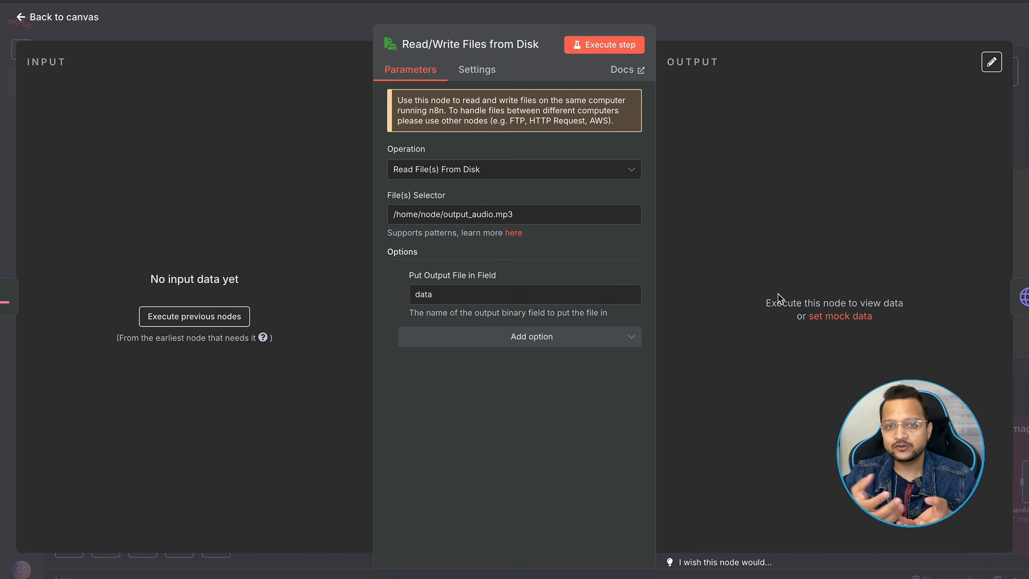
pyautogui.click(1022, 296)
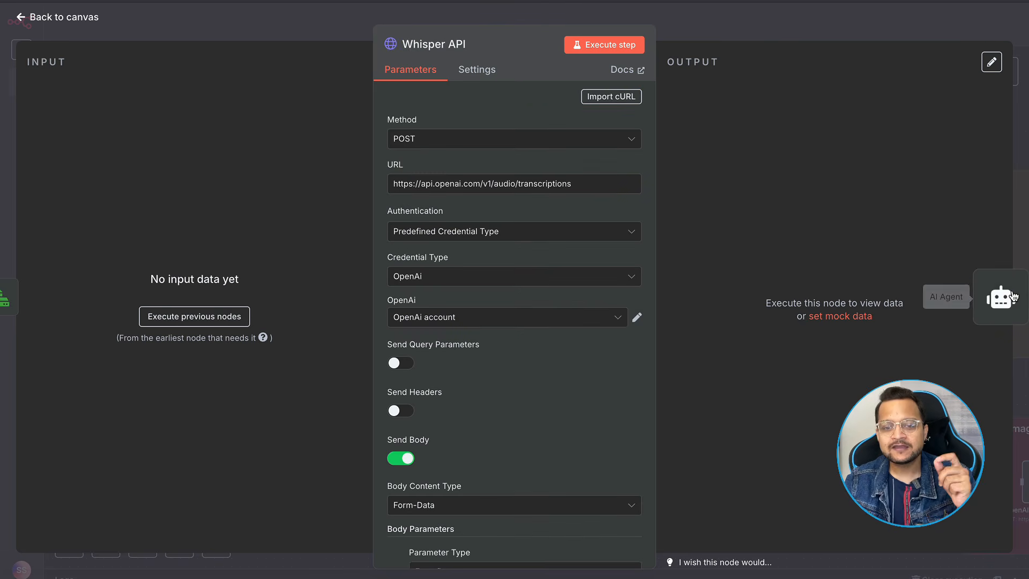
pyautogui.click(84, 27)
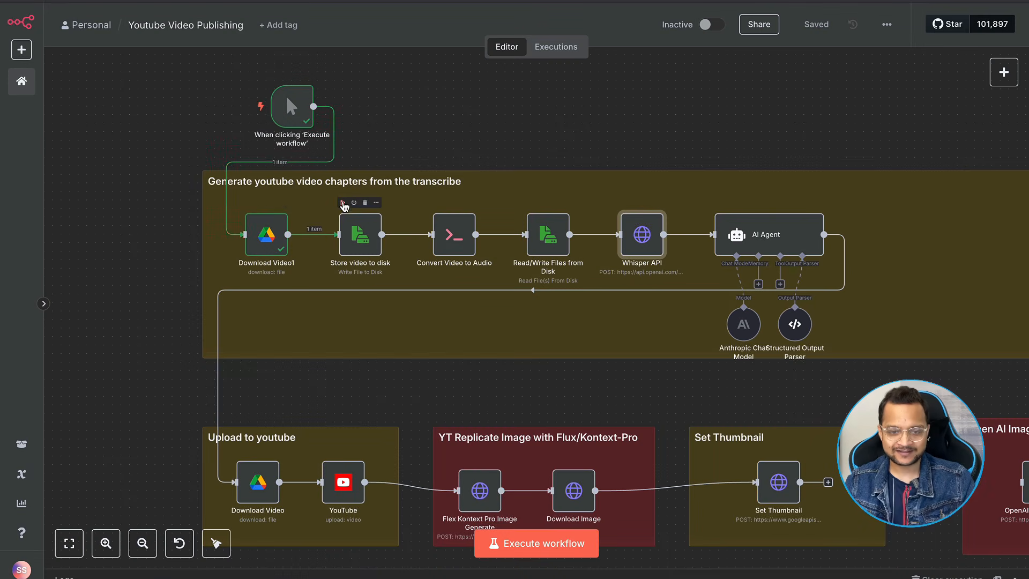
# Execute the Store video to disk node and then the Convert Video to Audio node, checking the output of each.
pyautogui.click(342, 202)
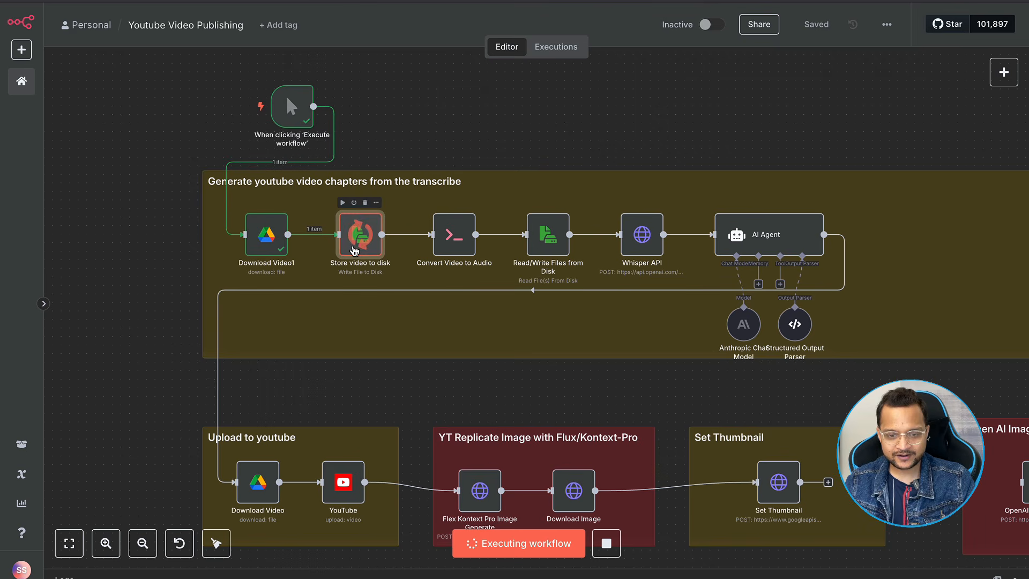
pyautogui.doubleClick(368, 247)
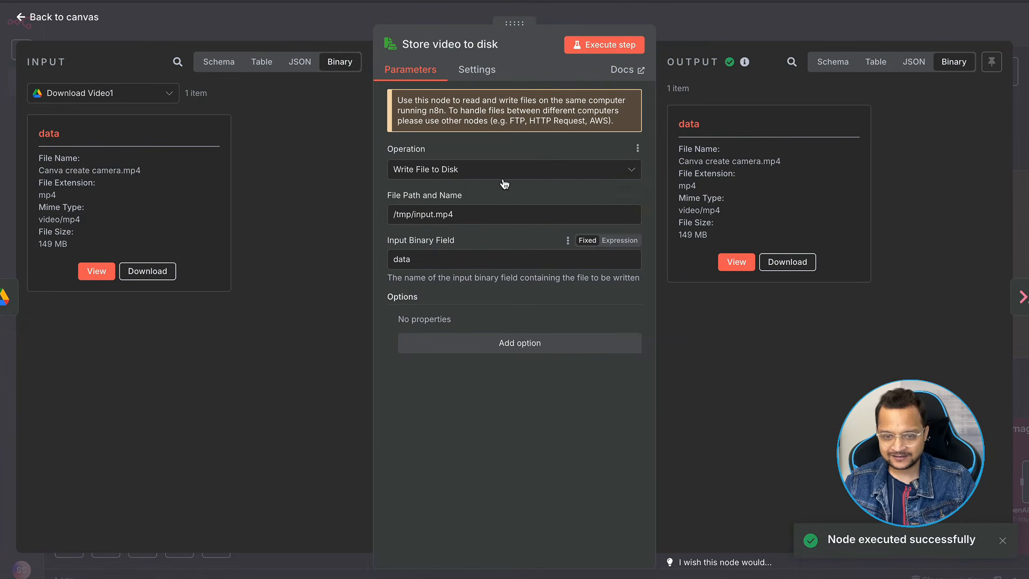
pyautogui.click(1011, 294)
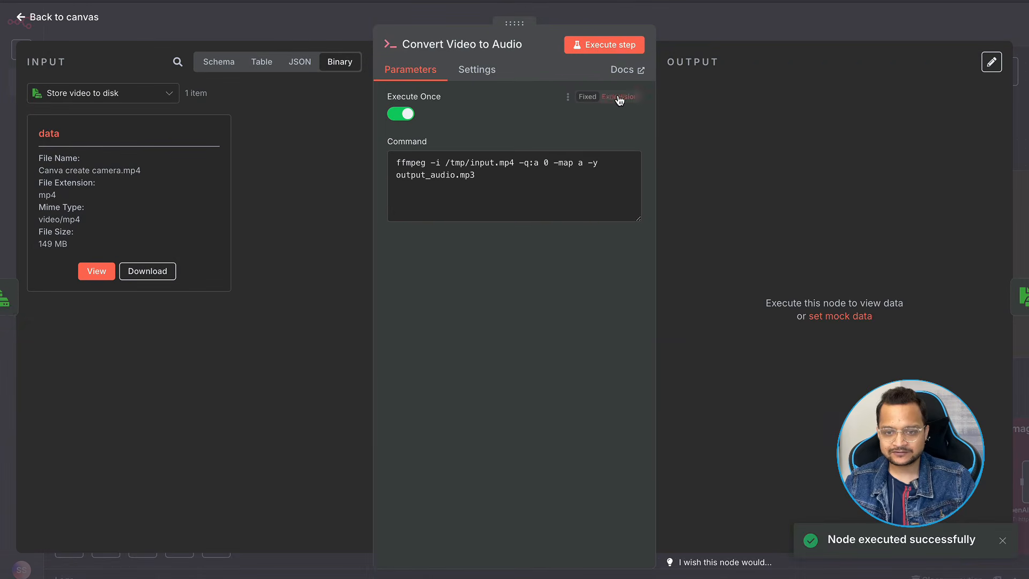
pyautogui.click(614, 44)
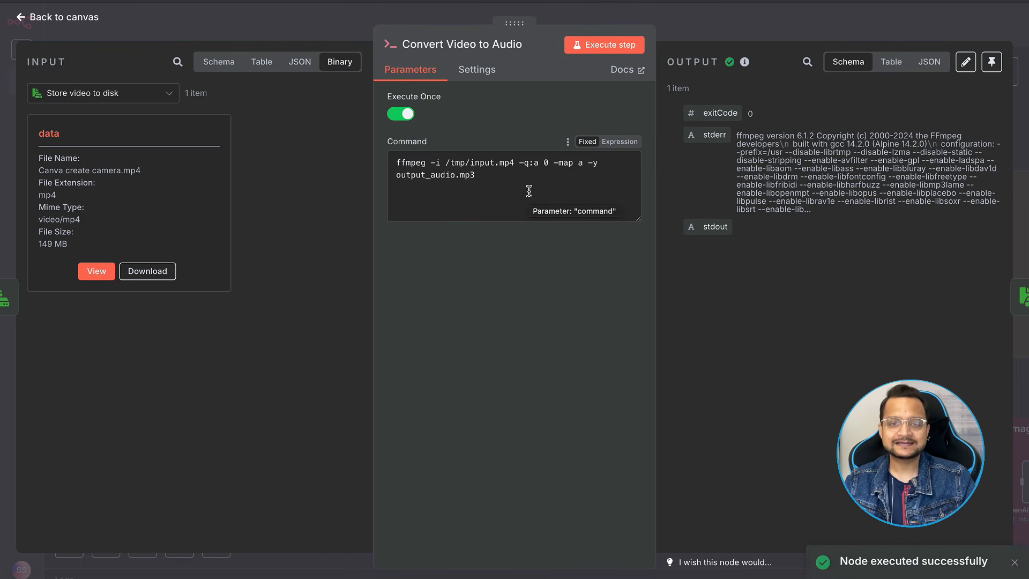
pyautogui.click(930, 62)
# Execute the Read/Write Files from Disk node and briefly play the resulting audio file, pausing the playback.
pyautogui.click(1022, 296)
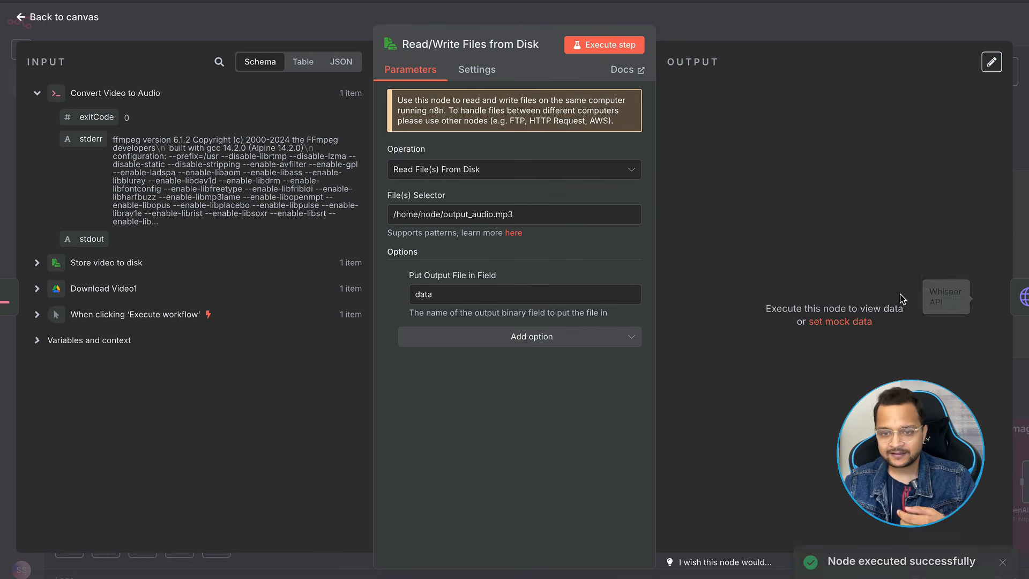
pyautogui.click(610, 44)
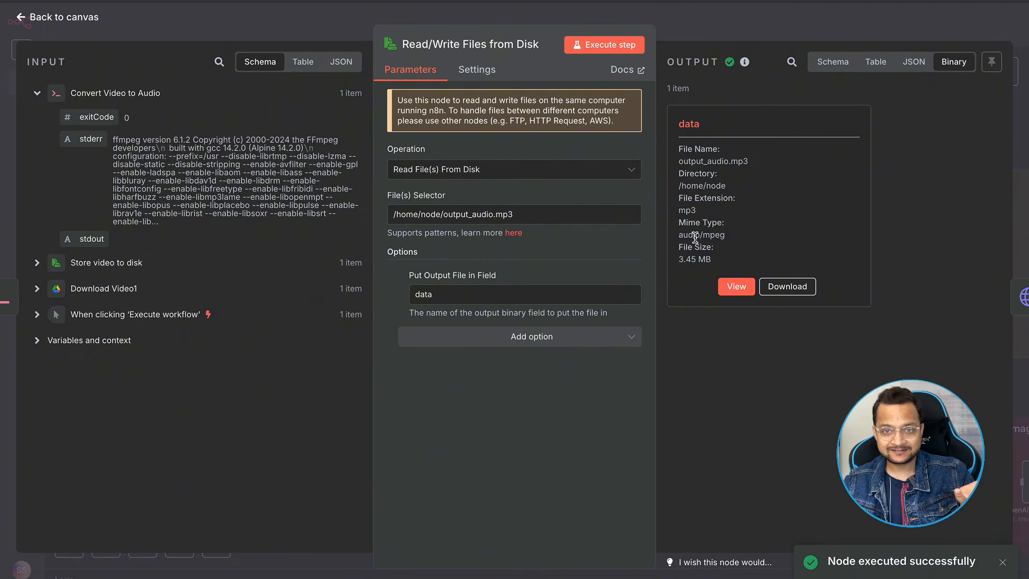
pyautogui.click(737, 286)
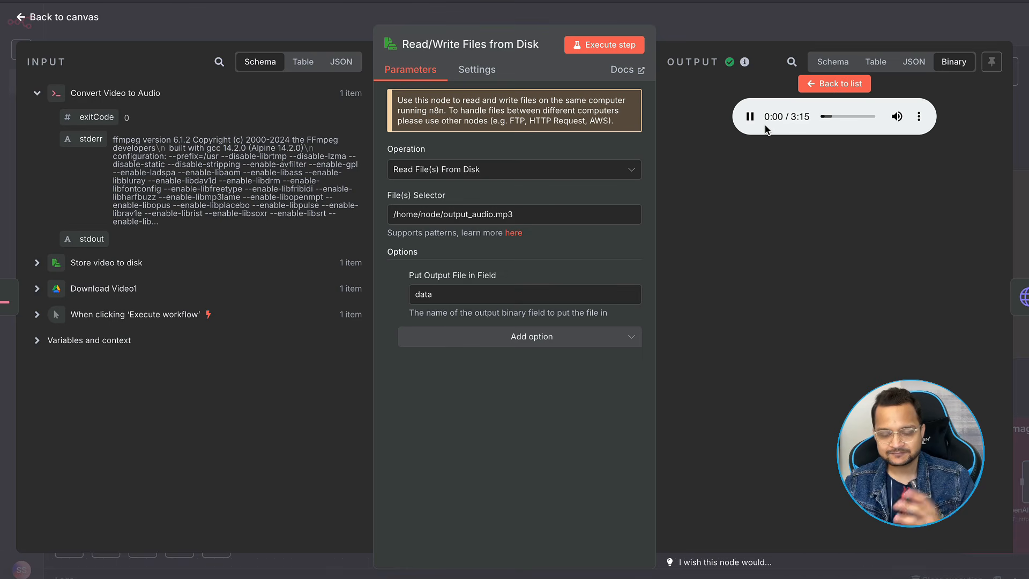
pyautogui.click(750, 117)
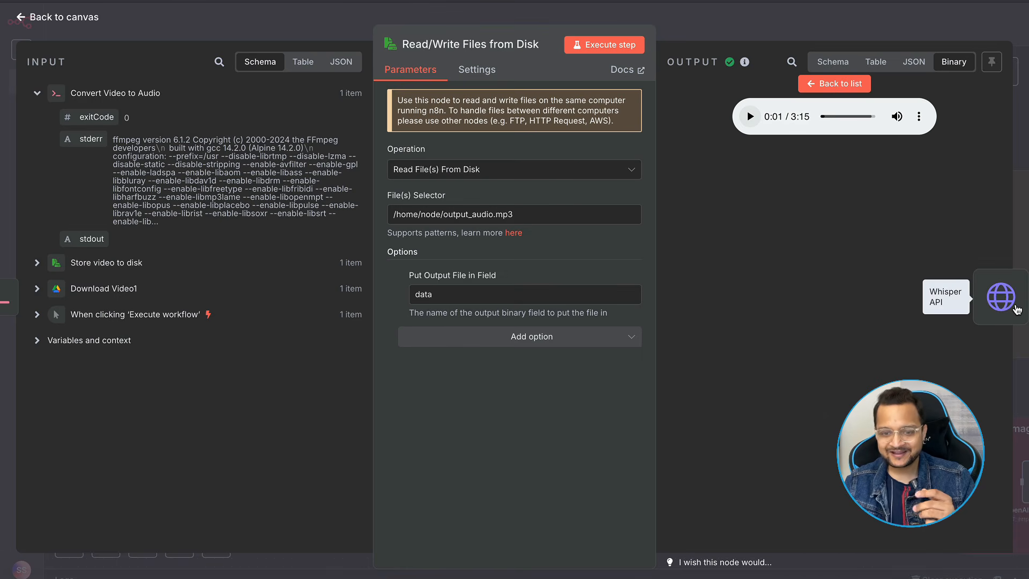
# Execute the Whisper API node on the extracted audio and show its output as JSON.
pyautogui.click(1016, 310)
pyautogui.click(621, 45)
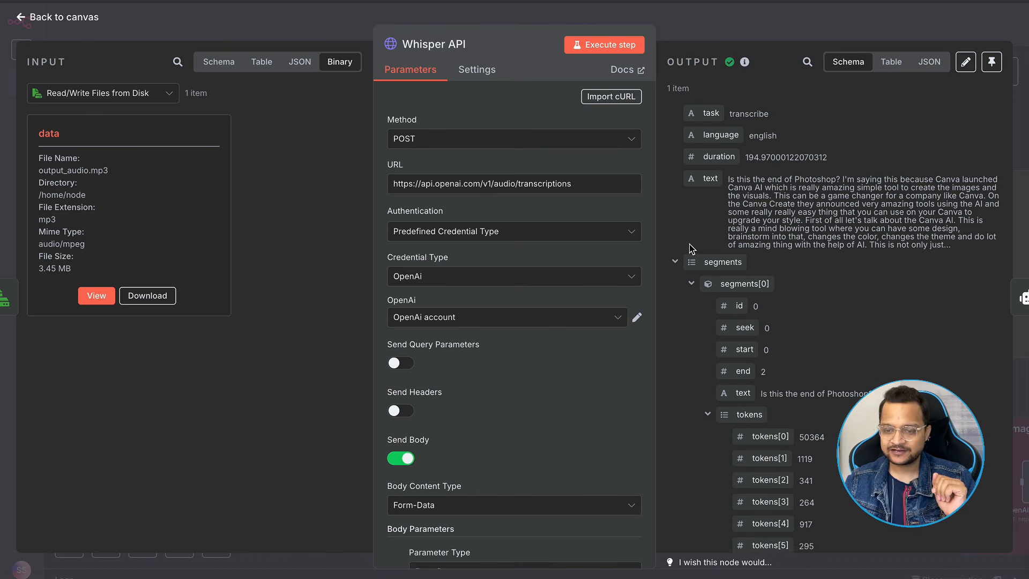
pyautogui.click(930, 61)
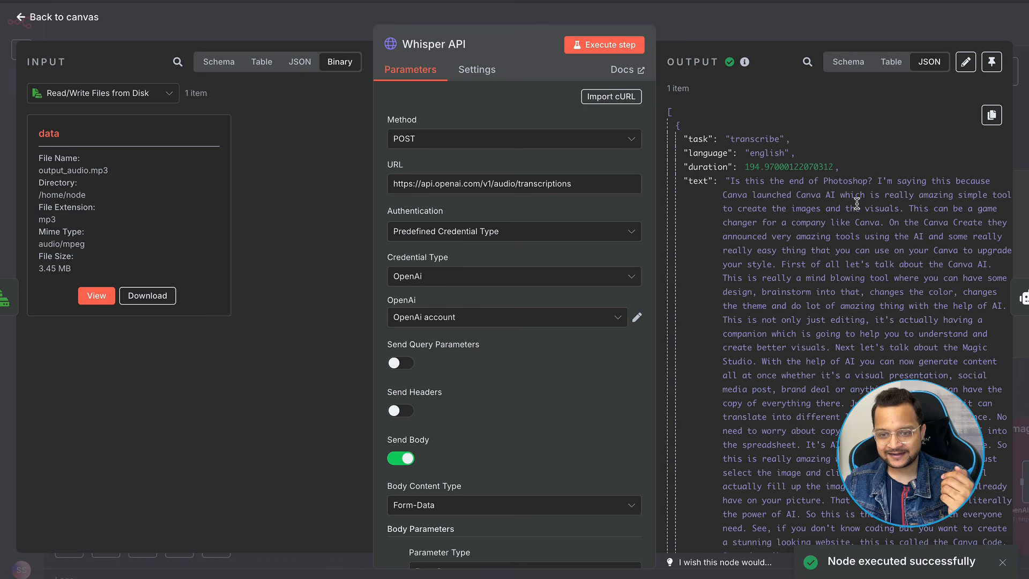
# Examine the Whisper transcript text and the timestamped segments in the JSON output, highlighting the opening of the transcript.
pyautogui.moveTo(731, 181); pyautogui.dragTo(796, 198)
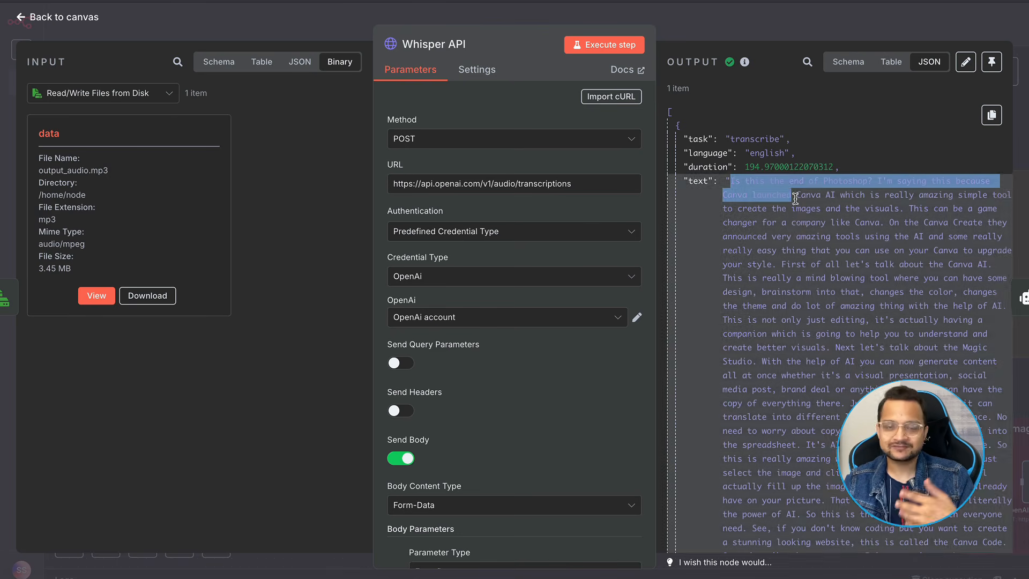
pyautogui.scroll(-10, 796, 225)
pyautogui.scroll(5, 797, 225)
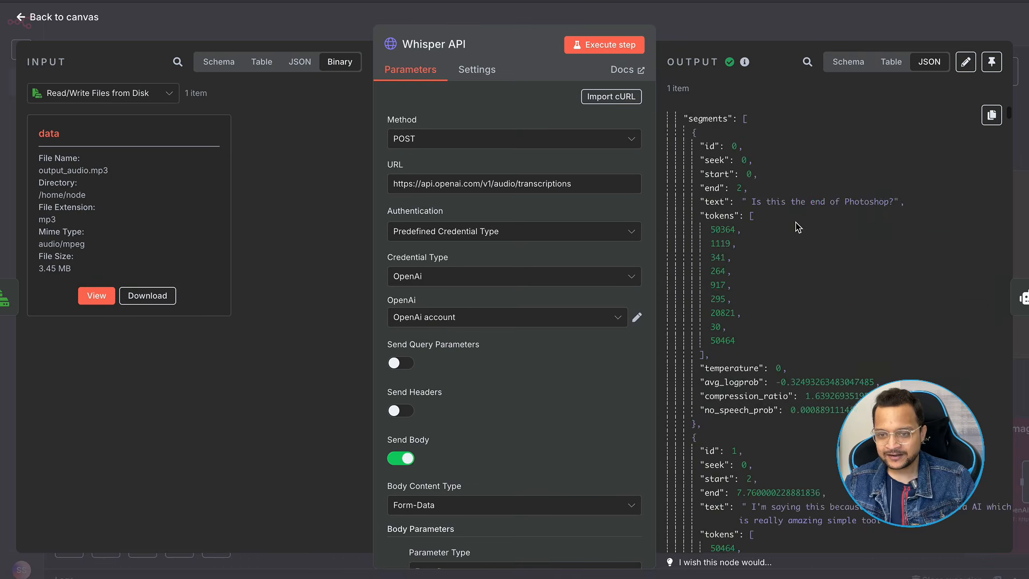
pyautogui.scroll(5, 799, 227)
pyautogui.scroll(-7, 825, 197)
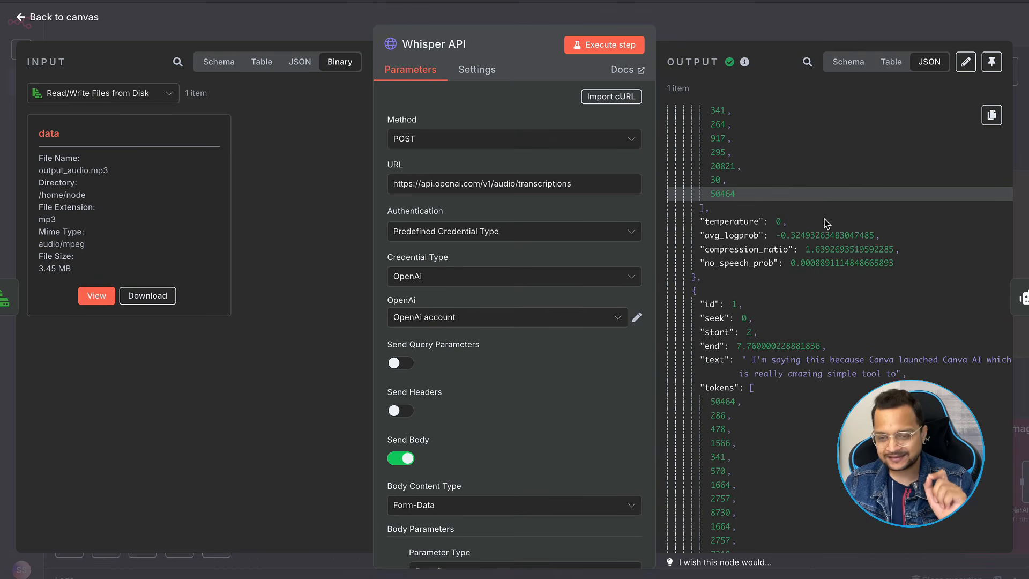
pyautogui.scroll(-2, 824, 219)
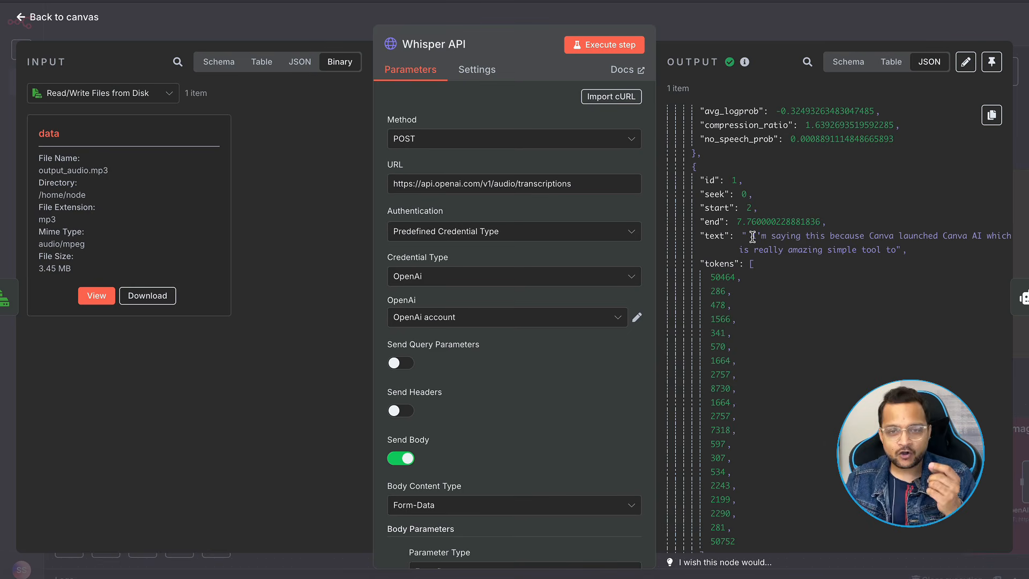
# Open the AI Agent node and execute it on the Whisper transcript.
pyautogui.click(943, 295)
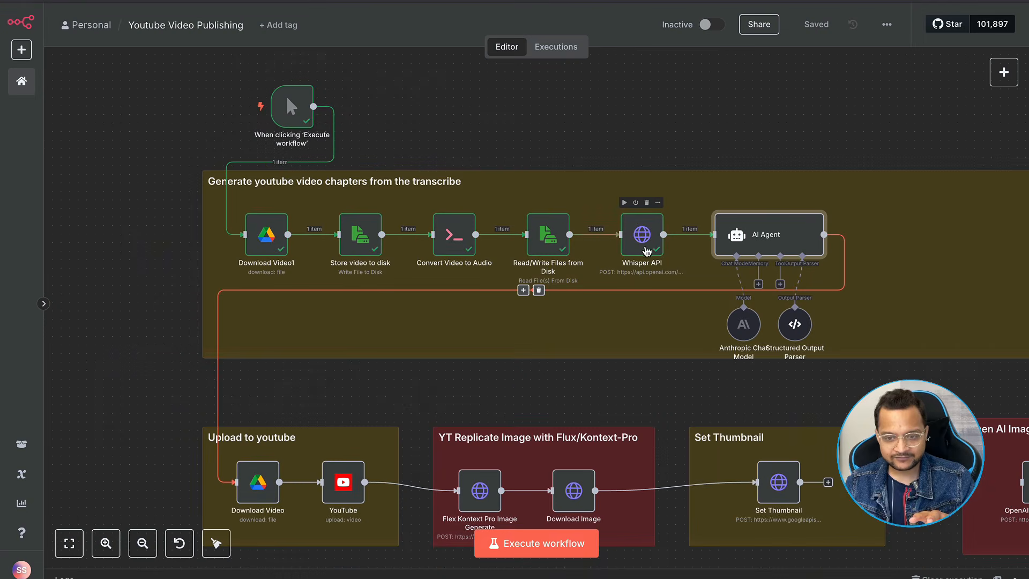
pyautogui.doubleClick(766, 236)
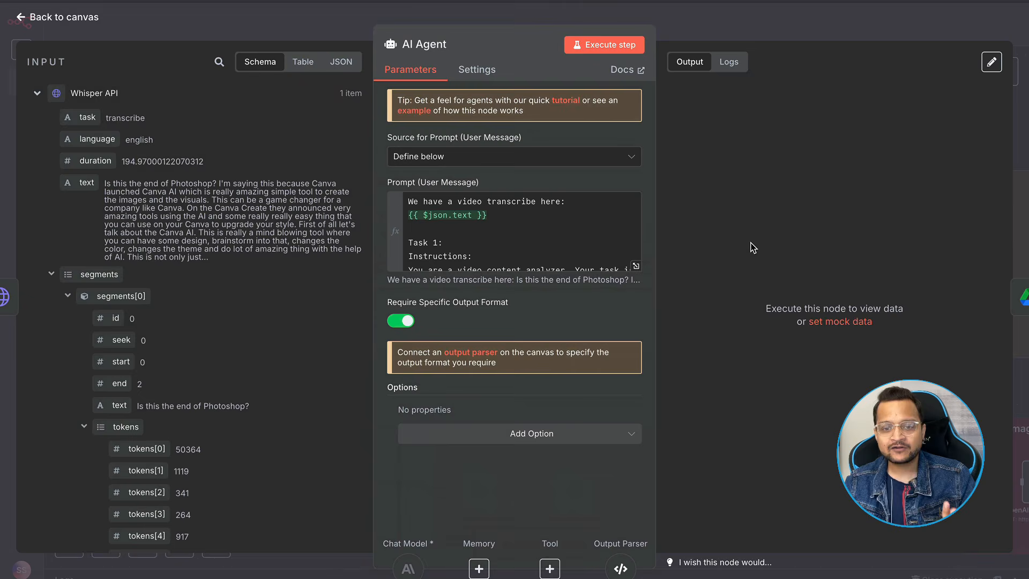
pyautogui.click(611, 48)
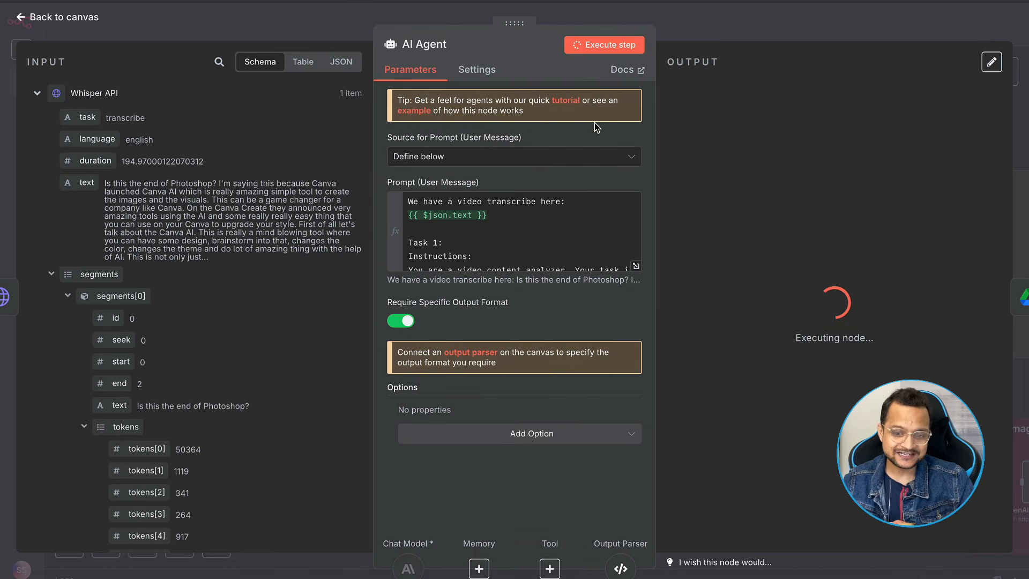
# Read through the AI Agent's full user prompt in the expanded expression editor, then close the editor.
pyautogui.click(636, 266)
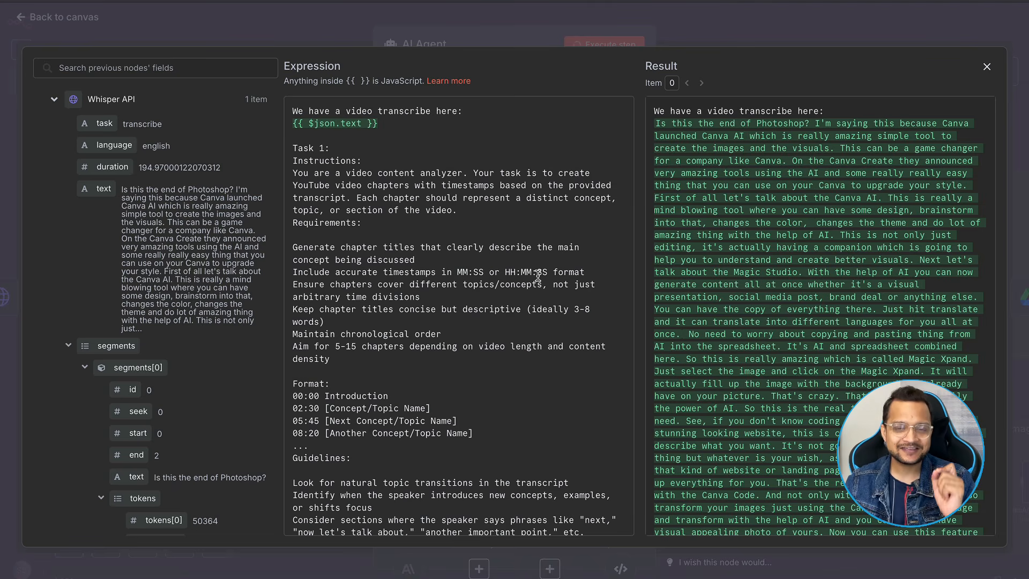
pyautogui.scroll(-20, 537, 276)
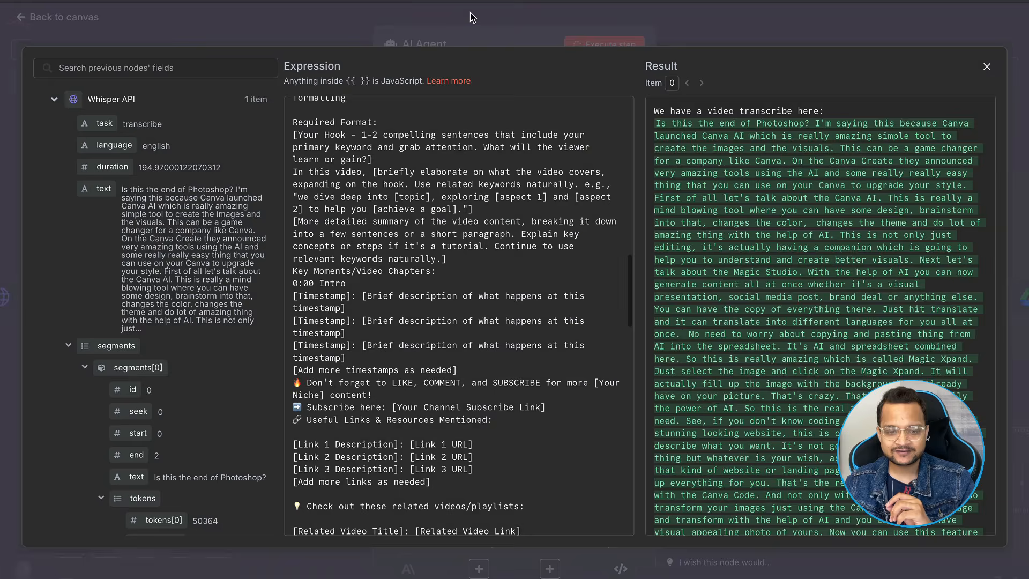
pyautogui.click(471, 12)
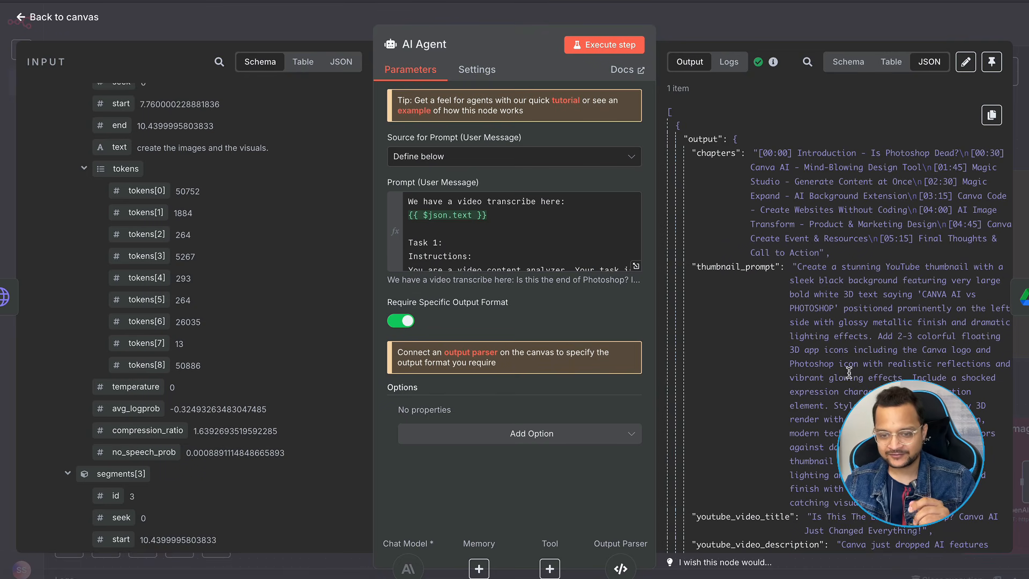
# Widen the AI Agent's output area, review the generated chapters, thumbnail prompt, title, description and tags, and return to the canvas.
pyautogui.moveTo(511, 24); pyautogui.dragTo(312, 24)
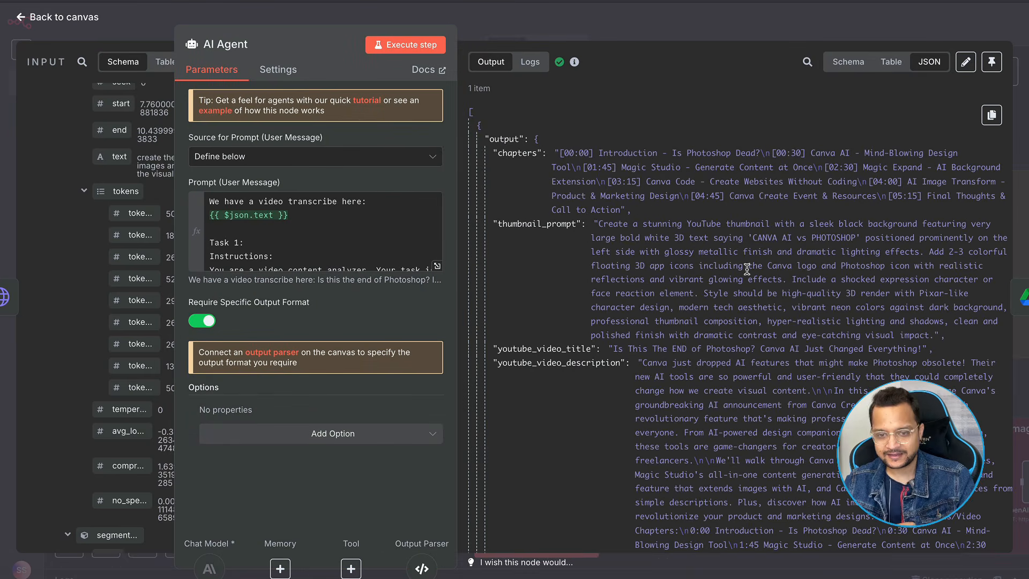
pyautogui.click(499, 155)
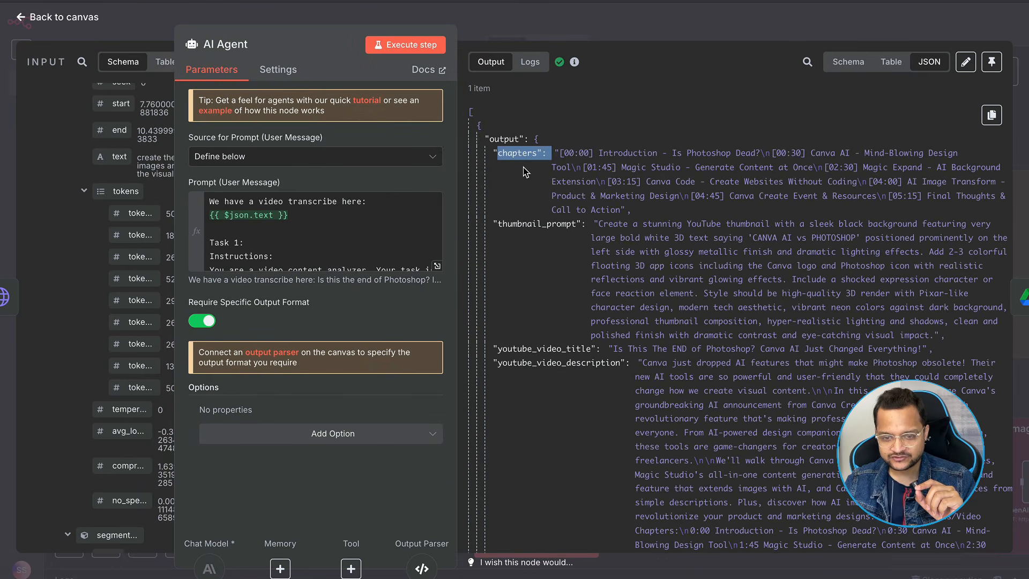
pyautogui.moveTo(507, 224); pyautogui.dragTo(568, 232)
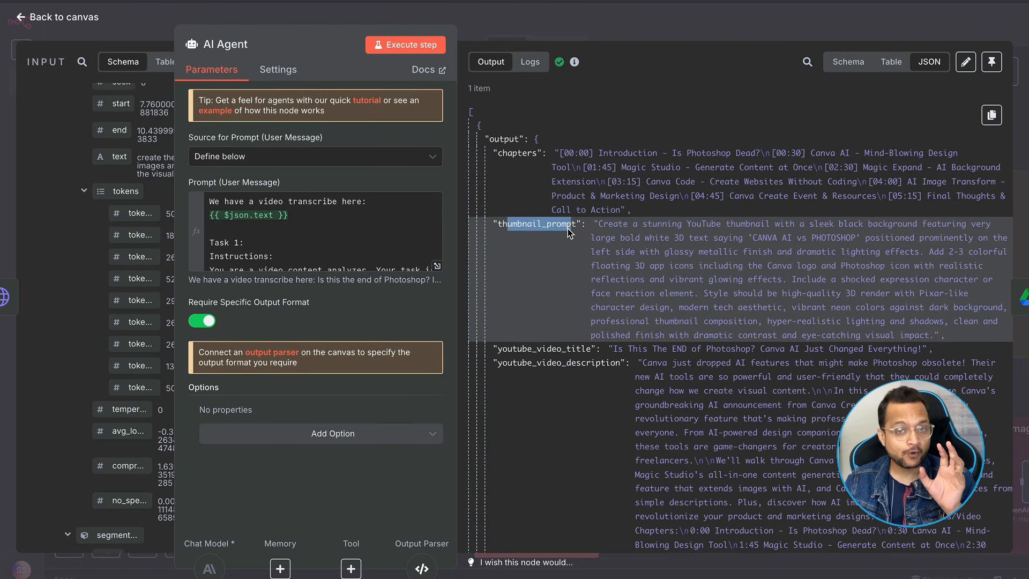
pyautogui.click(628, 279)
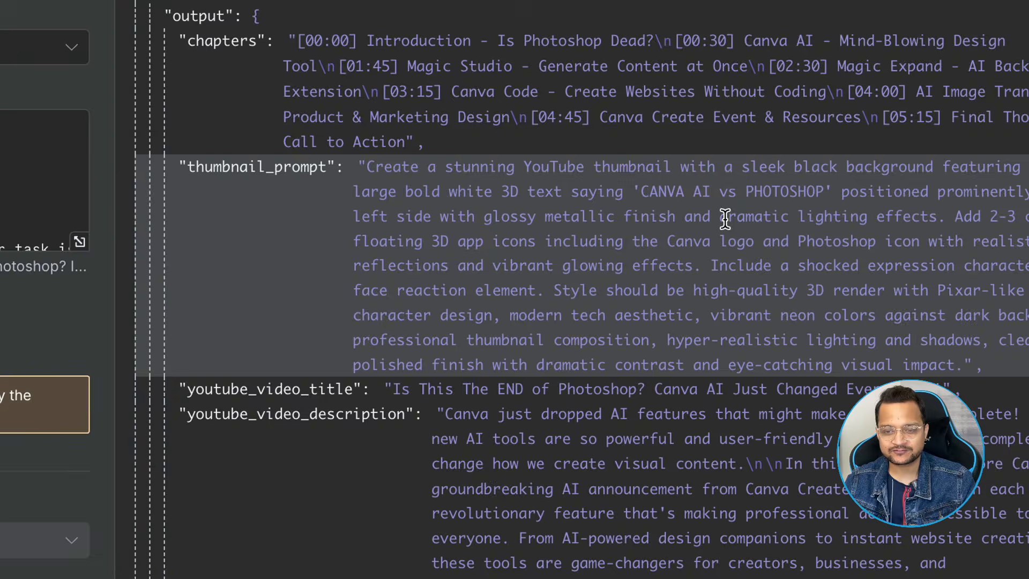
pyautogui.scroll(-3, 671, 405)
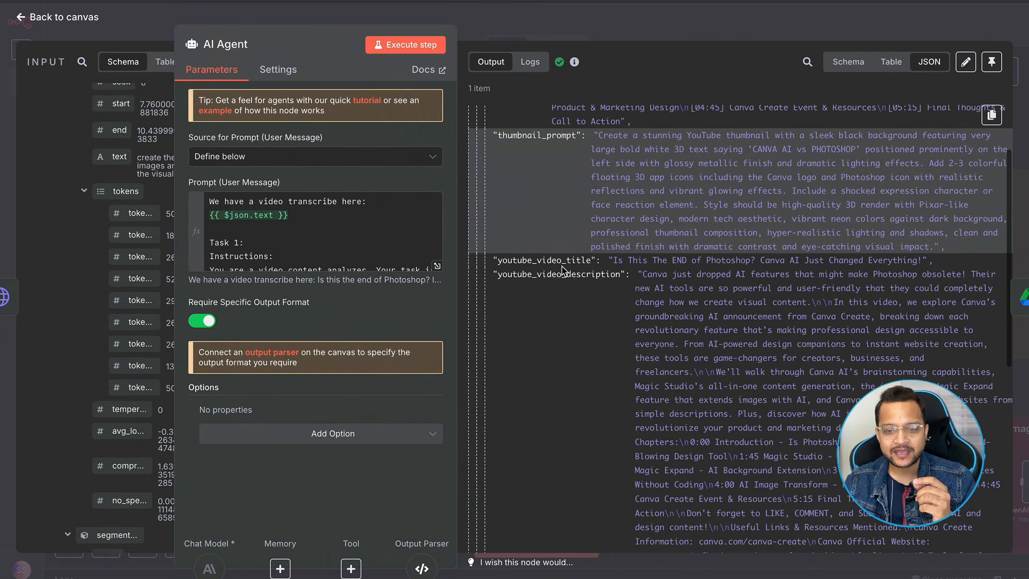
pyautogui.scroll(-12, 573, 279)
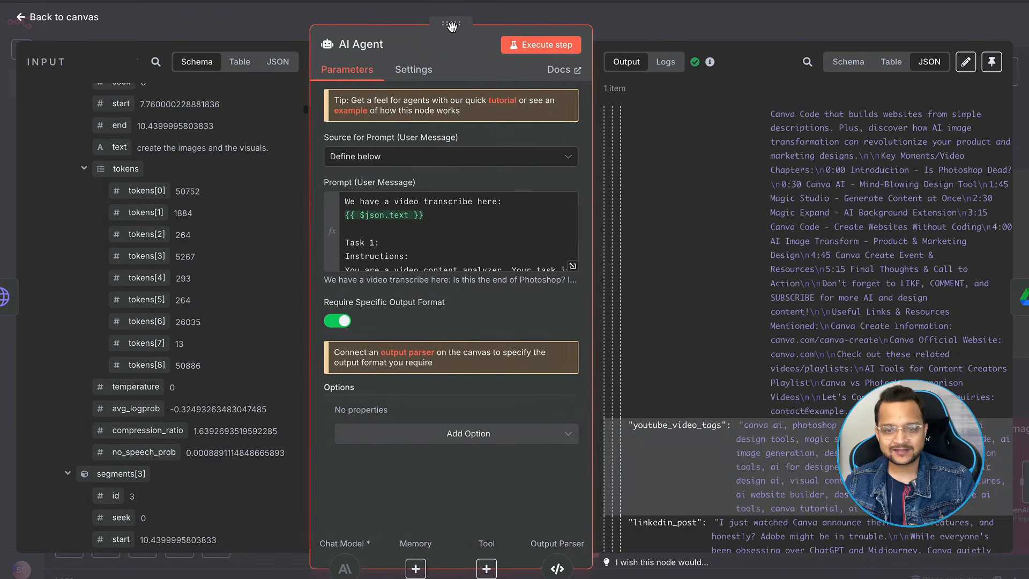
pyautogui.click(65, 17)
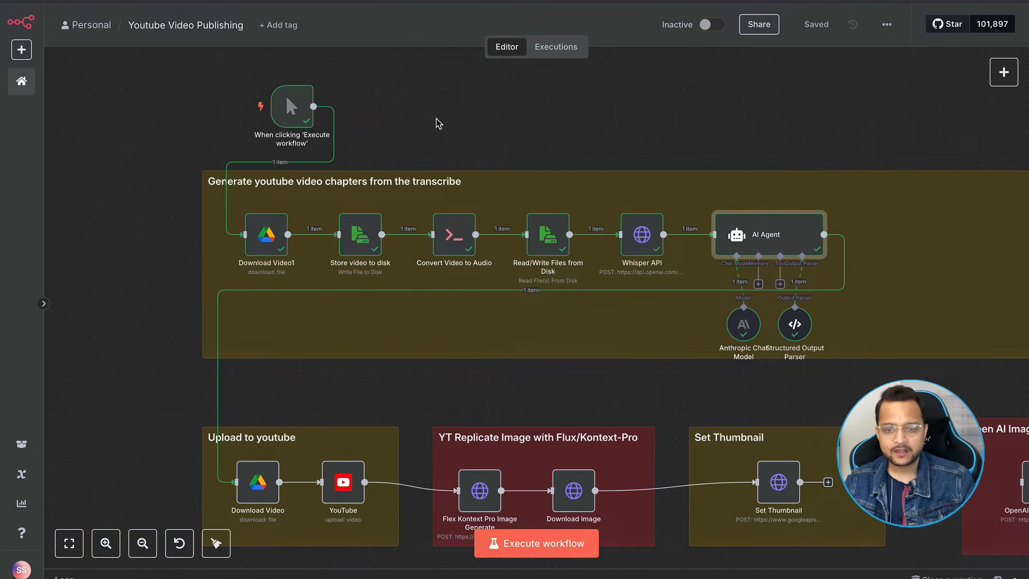
# Box-select the chapter-generation nodes on the canvas, clear the selection, and look over the upload, image and thumbnail sections below.
pyautogui.scroll(-2, 392, 204)
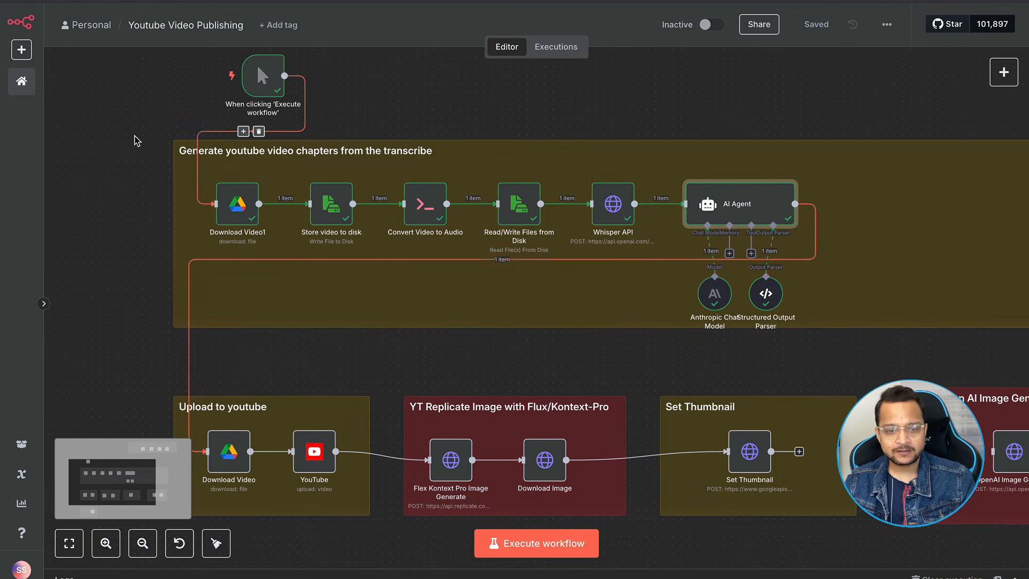
pyautogui.moveTo(136, 137); pyautogui.dragTo(845, 312)
pyautogui.click(801, 123)
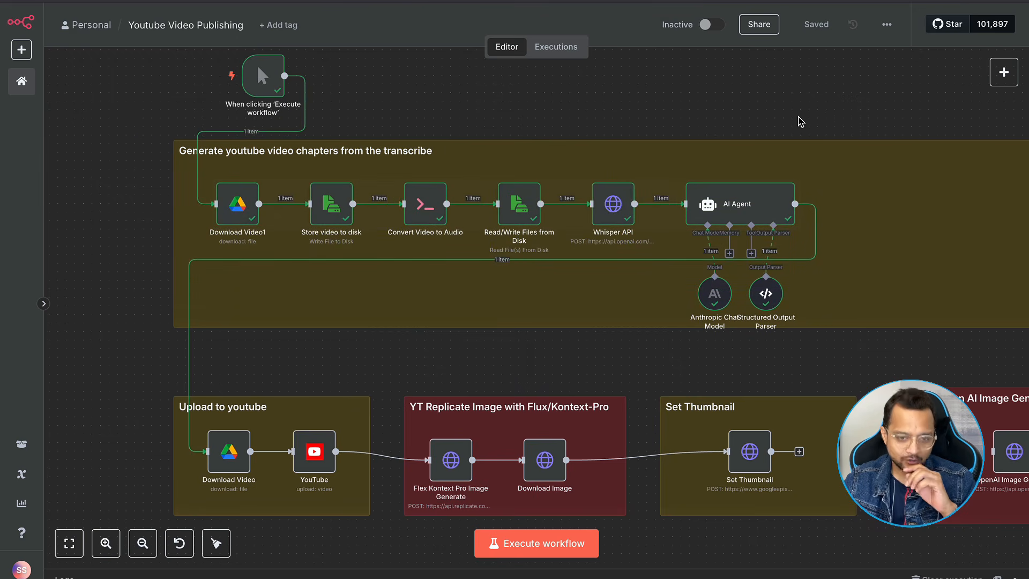
pyautogui.scroll(-3, 614, 288)
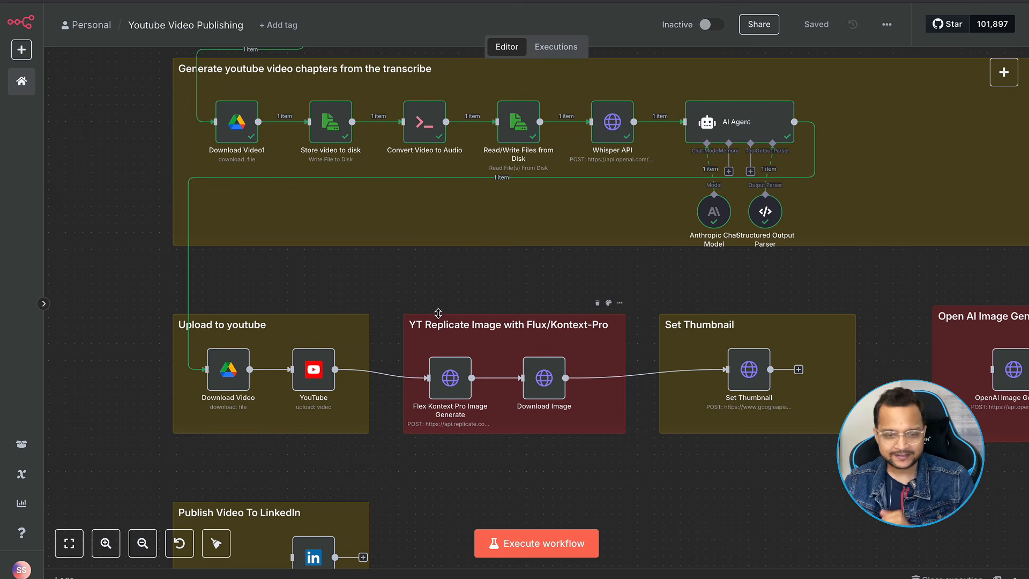
# Open the YouTube node, review its title, description, privacy and tags settings against the AI Agent output, and return to the canvas.
pyautogui.scroll(-1, 357, 318)
pyautogui.doubleClick(323, 349)
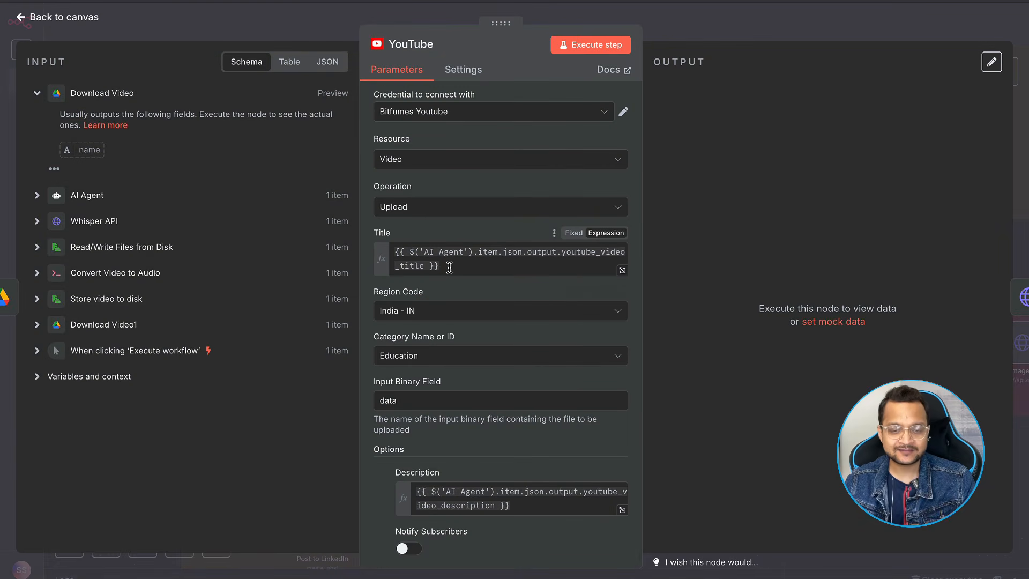
pyautogui.click(36, 195)
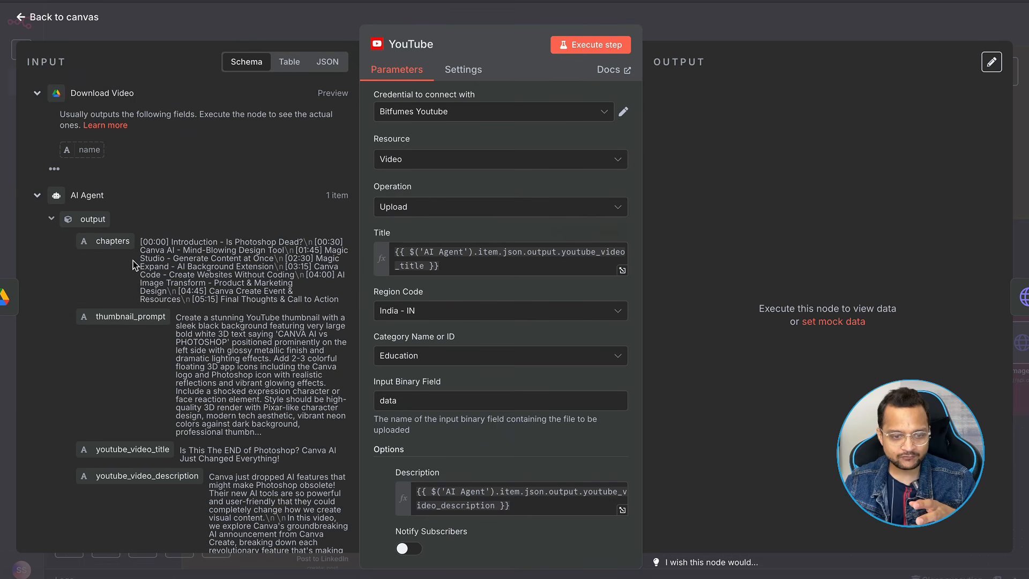
pyautogui.scroll(-5, 332, 374)
pyautogui.scroll(-4, 392, 370)
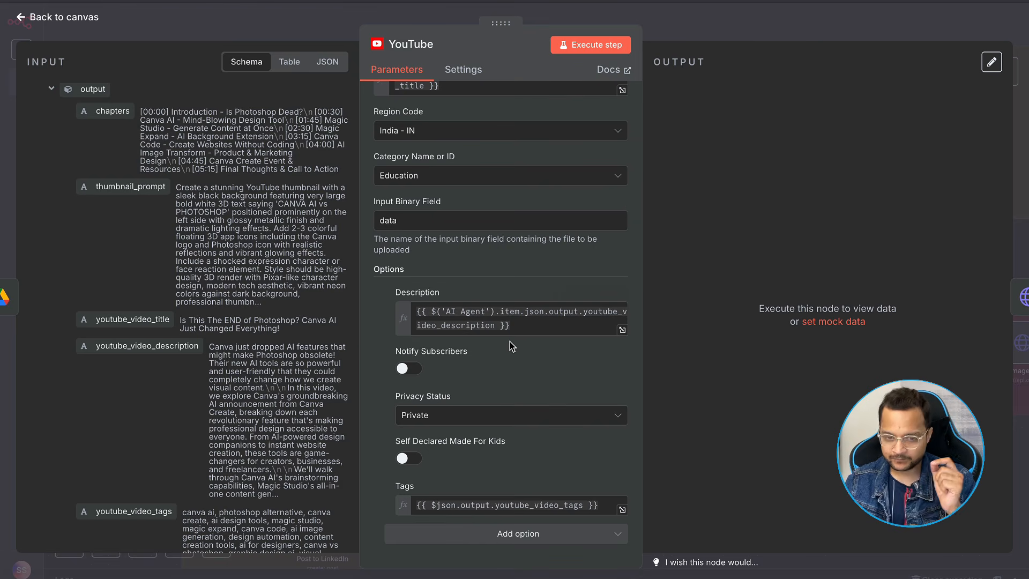
pyautogui.scroll(1, 510, 345)
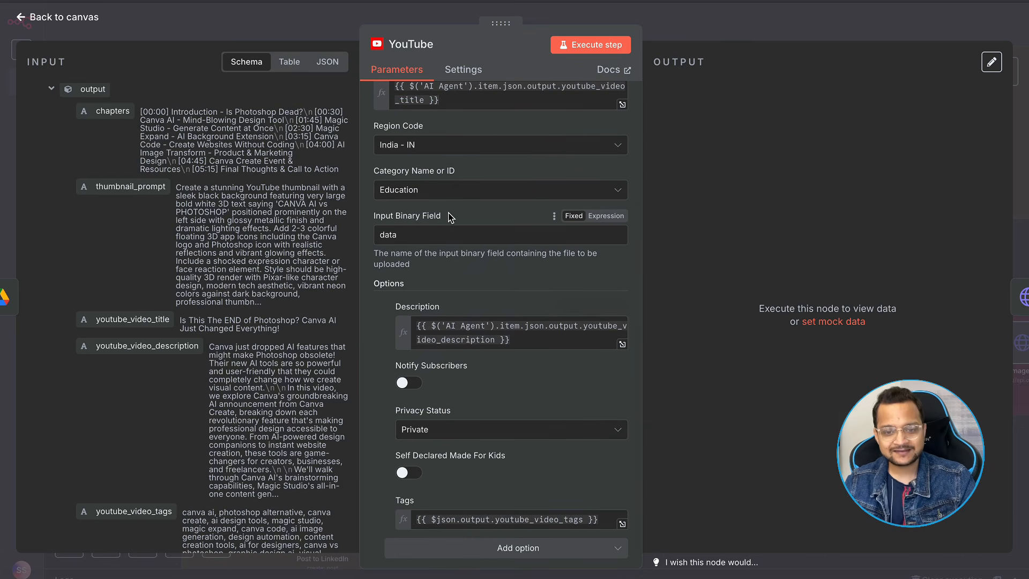
pyautogui.scroll(2, 449, 216)
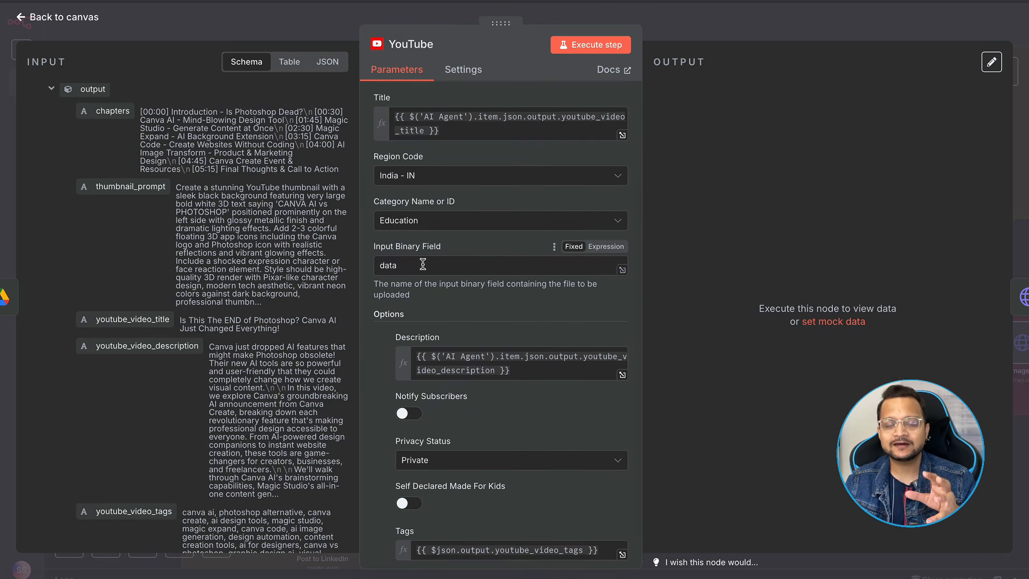
pyautogui.click(84, 21)
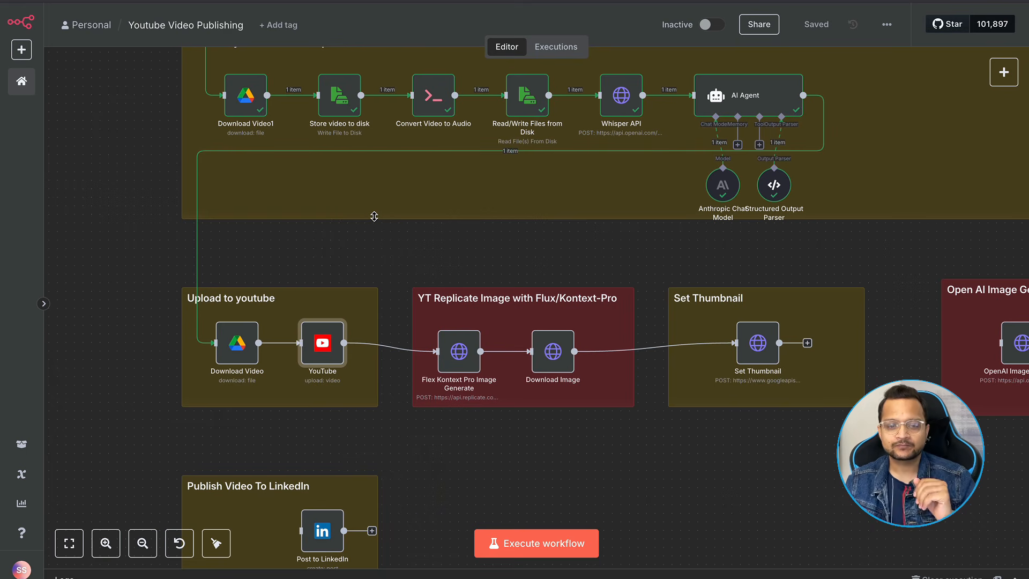
# Check the YouTube node's parameters and the Download Video1 node's file settings and output, closing each node again.
pyautogui.doubleClick(322, 343)
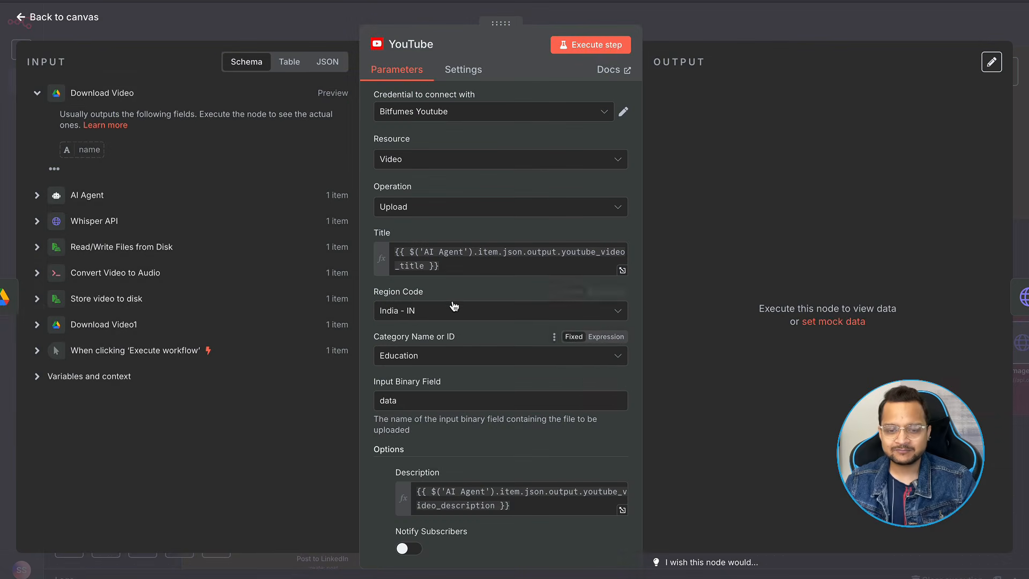
pyautogui.press('Escape')
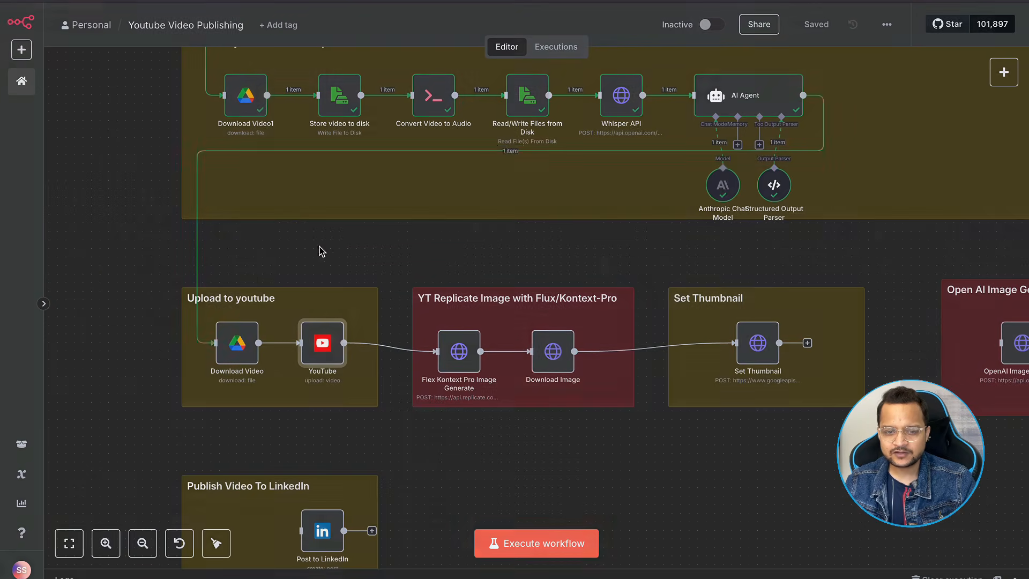
pyautogui.doubleClick(256, 105)
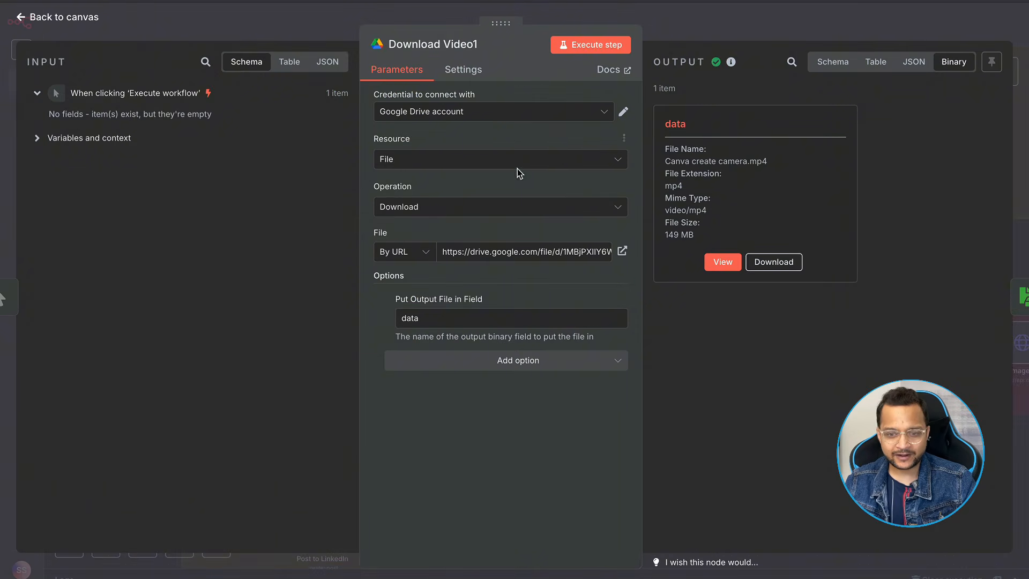
pyautogui.press('Escape')
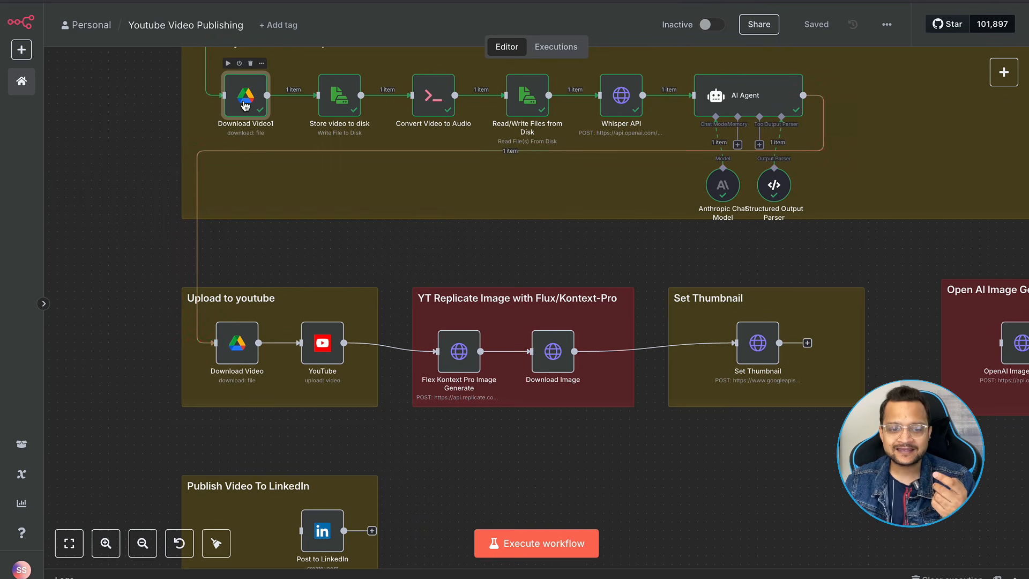
# Execute the Download Video node in the upload section, and execute the YouTube node to upload the downloaded video.
pyautogui.doubleClick(238, 345)
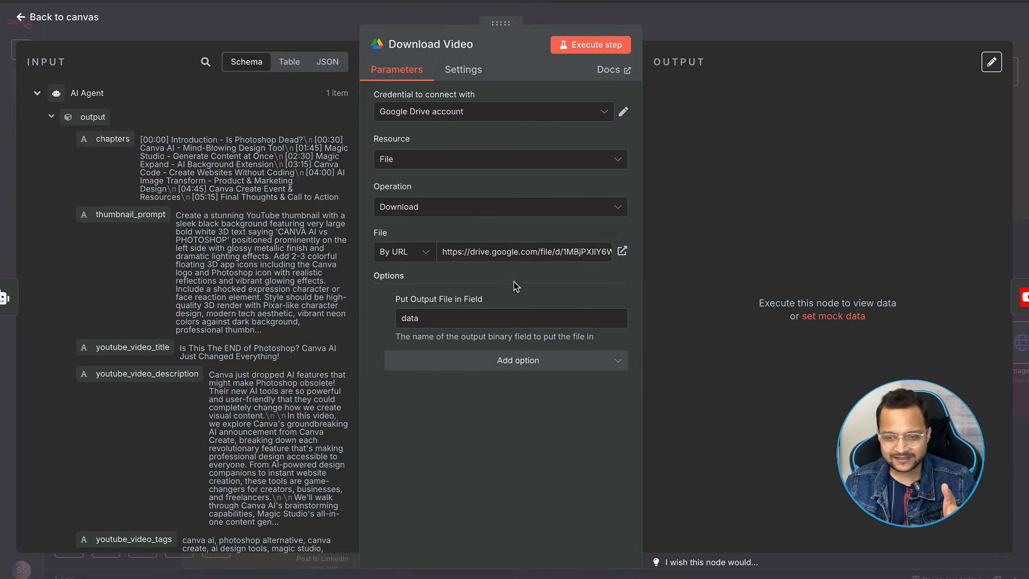
pyautogui.click(590, 44)
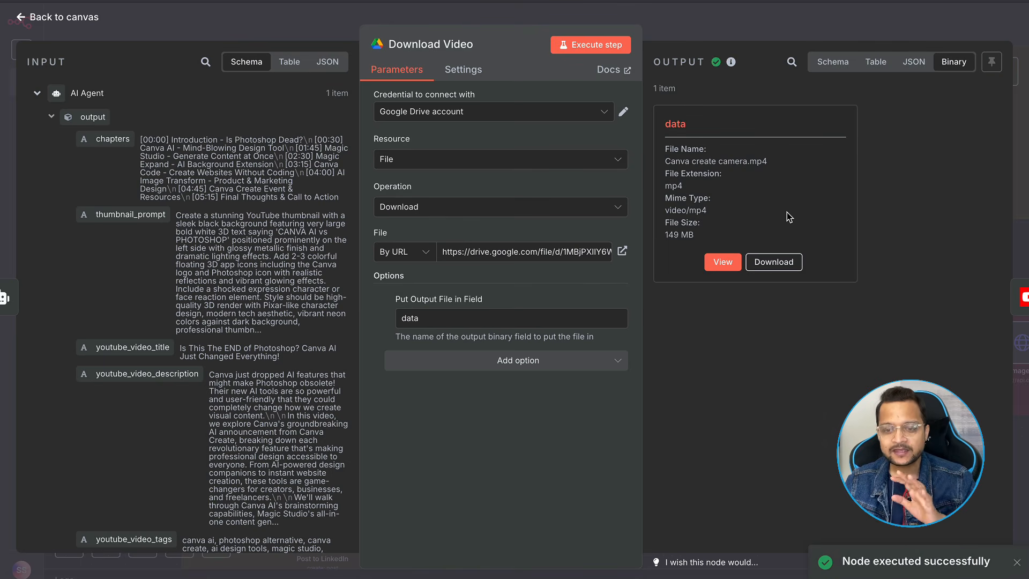
pyautogui.click(1022, 296)
pyautogui.scroll(-5, 519, 302)
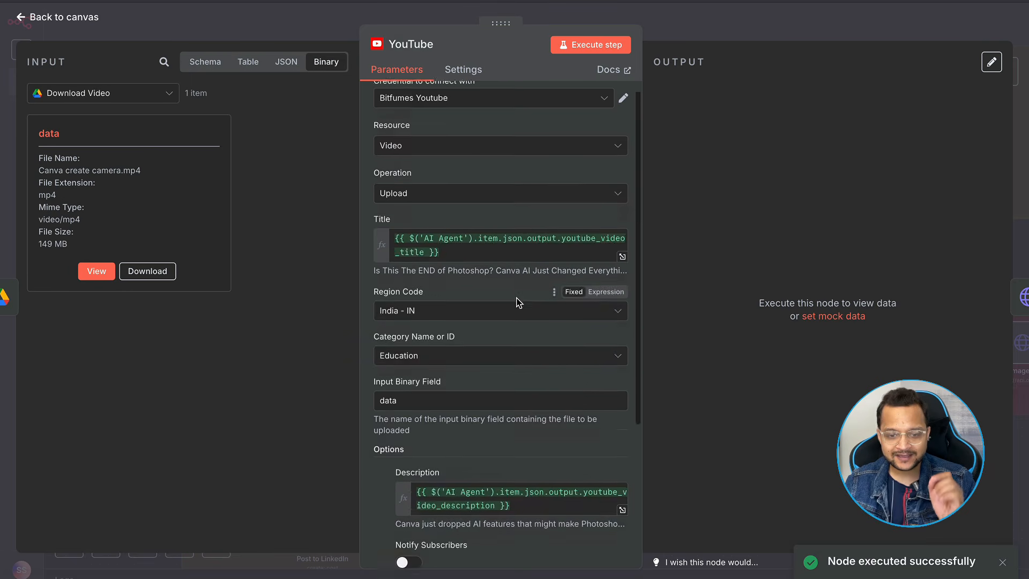
pyautogui.click(600, 46)
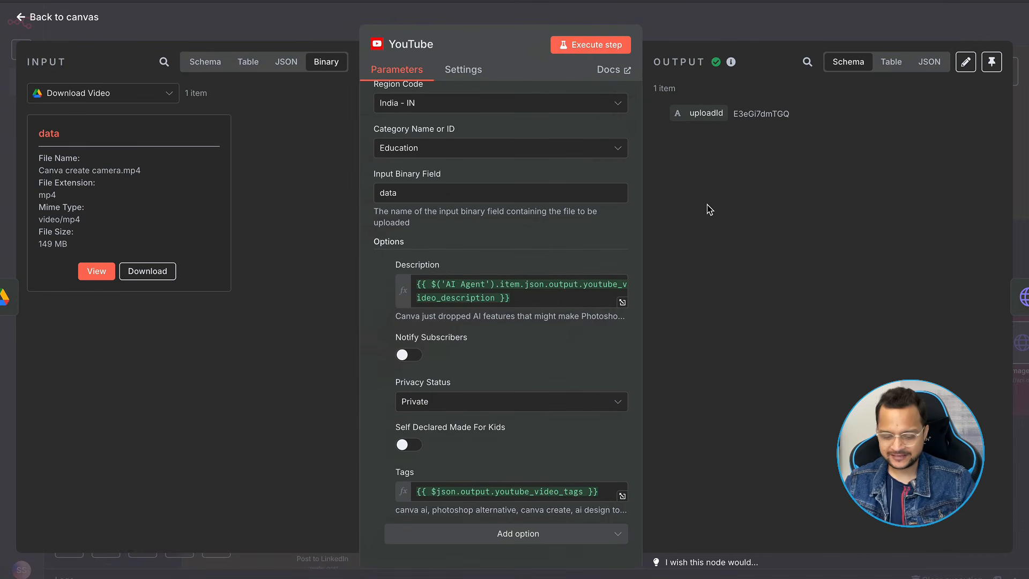
# Open YouTube Studio in a new browser tab and open the newly uploaded Canva AI video's details from the channel content.
pyautogui.press('super+t')
pyautogui.write('youtube.com')
pyautogui.press('Down')
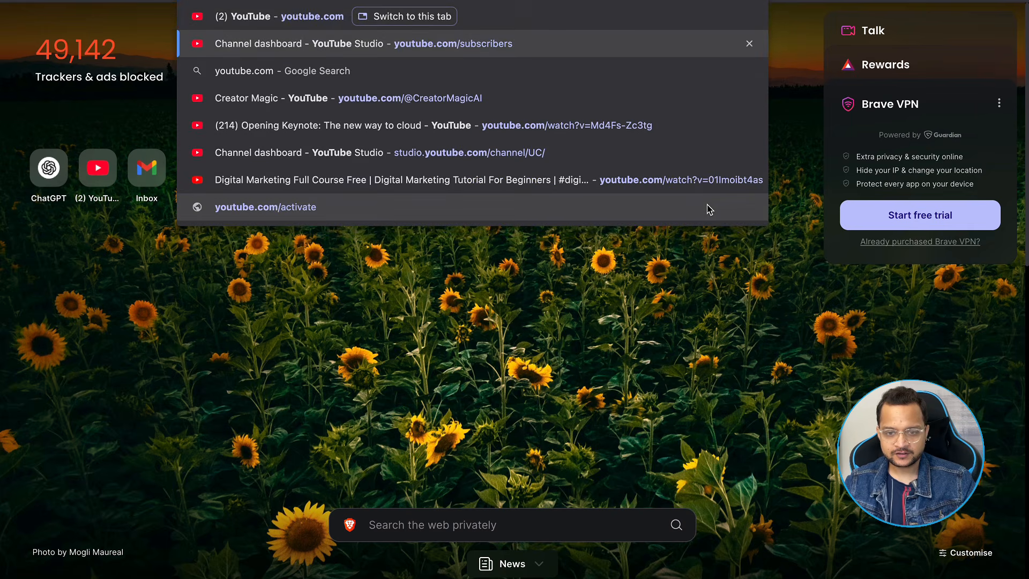
pyautogui.press('Return')
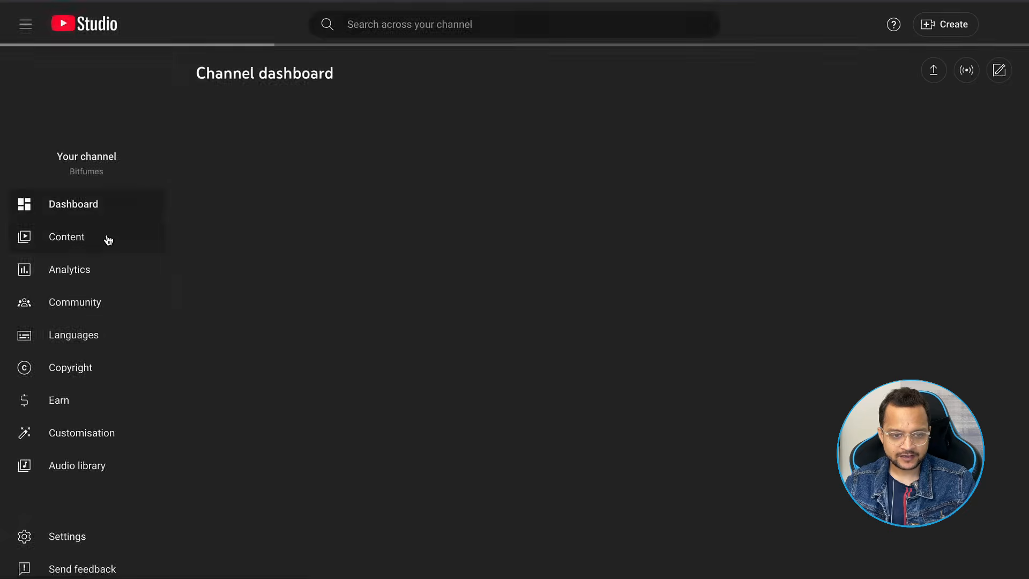
pyautogui.click(94, 240)
pyautogui.moveTo(427, 231)
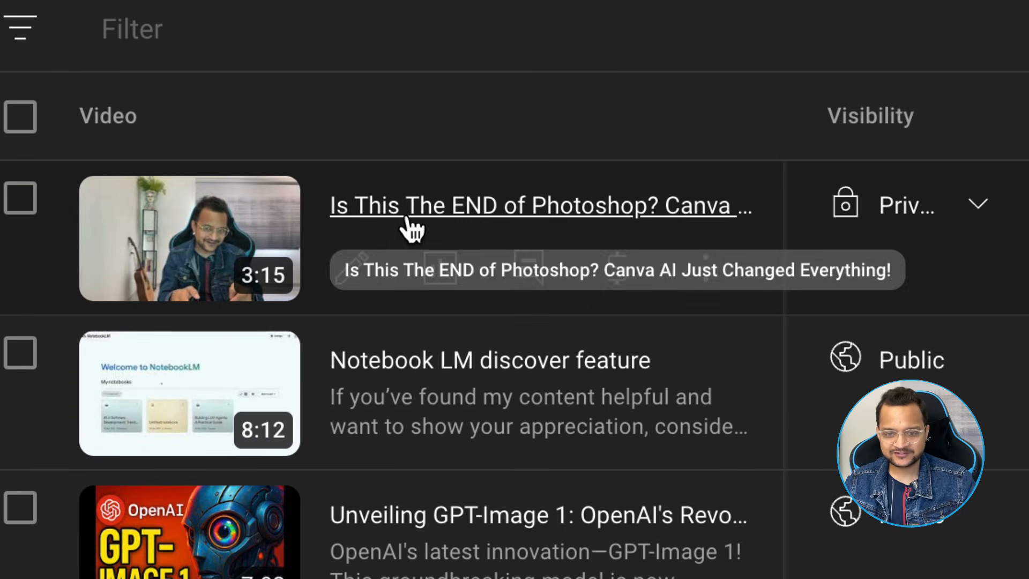
pyautogui.click(359, 268)
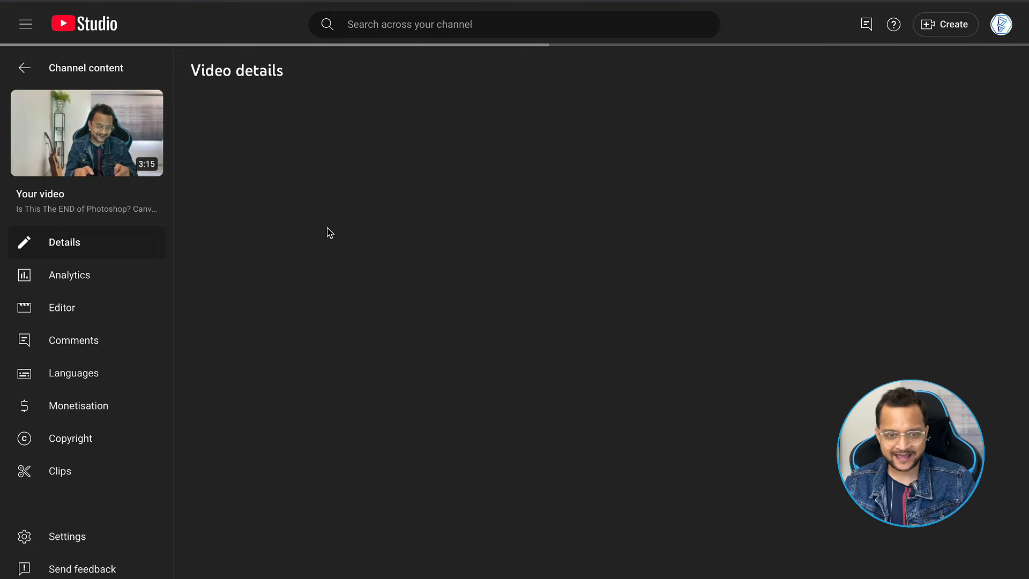
# Examine the uploaded video's title, description and the chapter timestamps listed in the description.
pyautogui.click(290, 126)
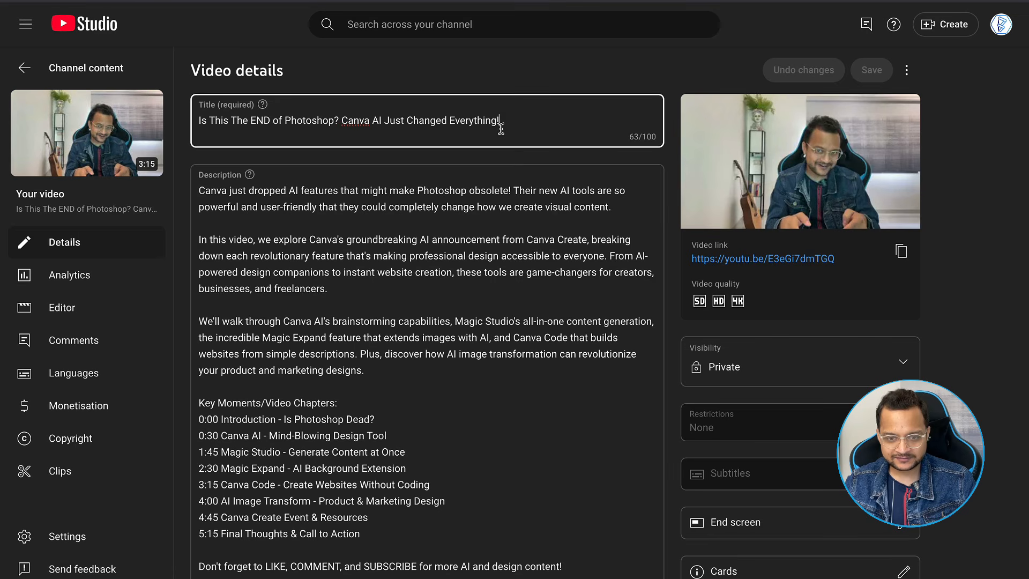
pyautogui.moveTo(259, 222); pyautogui.dragTo(324, 354)
pyautogui.click(361, 384)
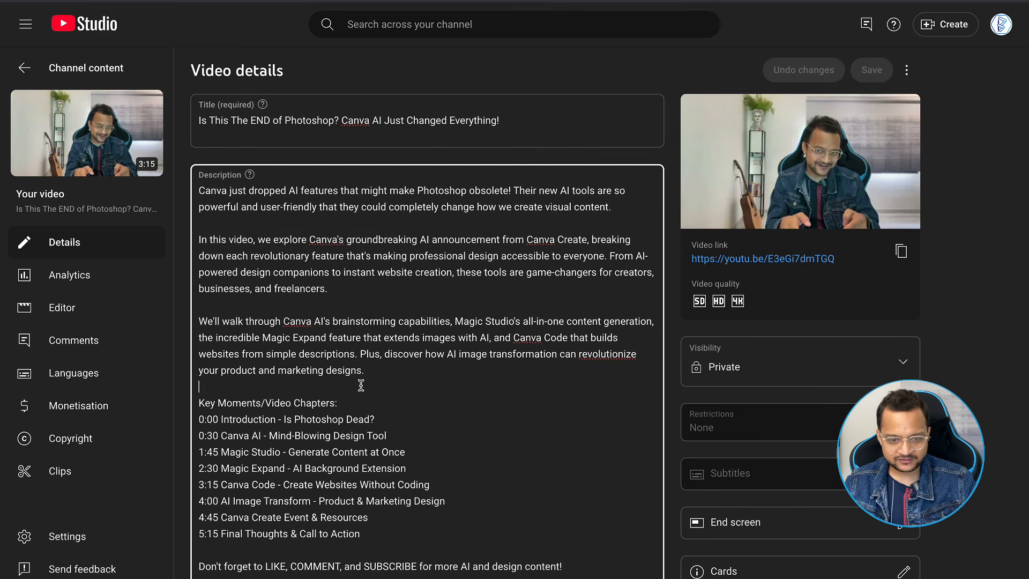
pyautogui.scroll(-3, 361, 386)
pyautogui.moveTo(379, 395); pyautogui.dragTo(206, 262)
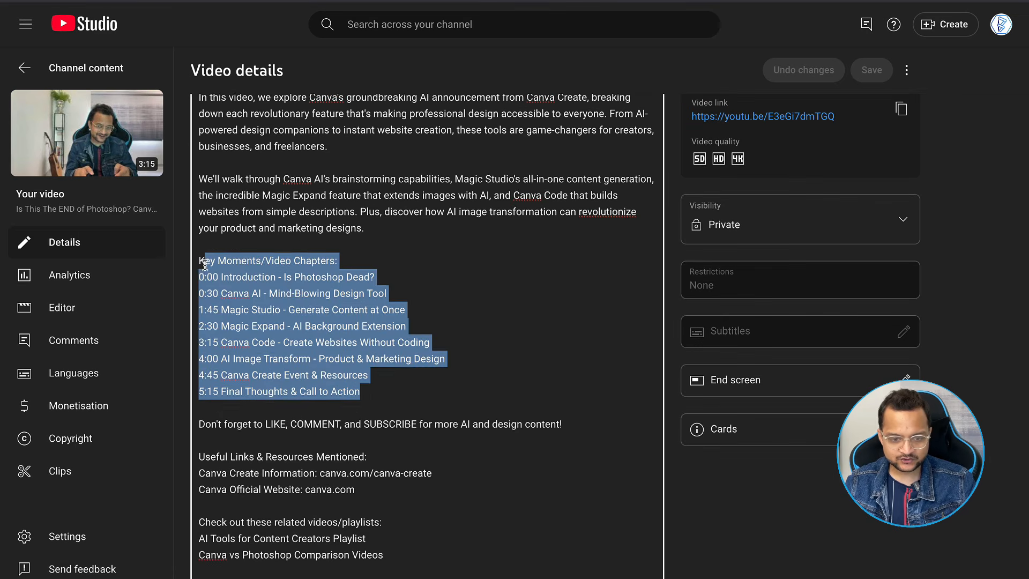
pyautogui.click(369, 375)
# Expand the video's additional details, examine the audience setting and tags, and go back towards the channel content.
pyautogui.scroll(-12, 470, 359)
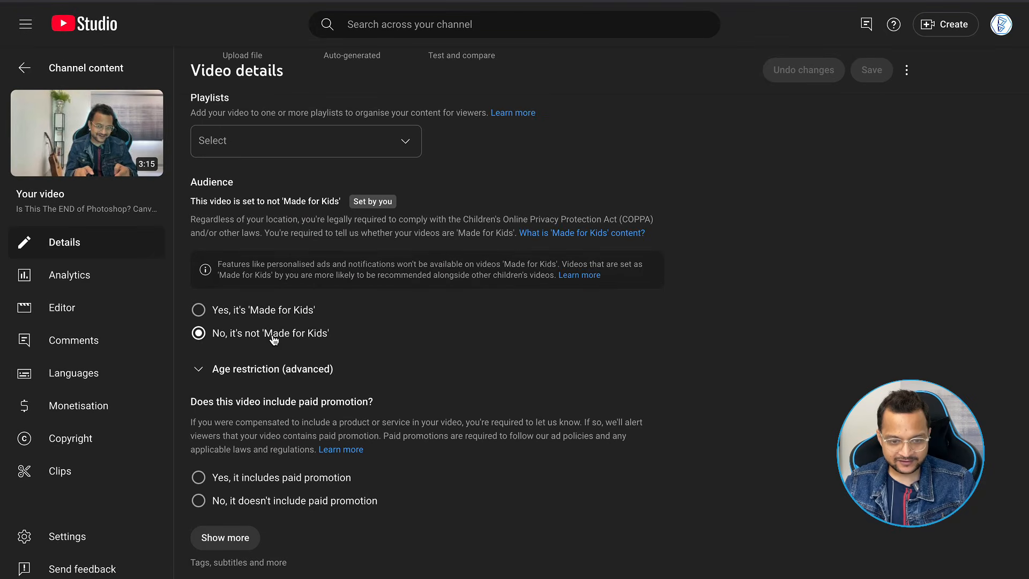
pyautogui.click(232, 547)
pyautogui.scroll(-16, 529, 475)
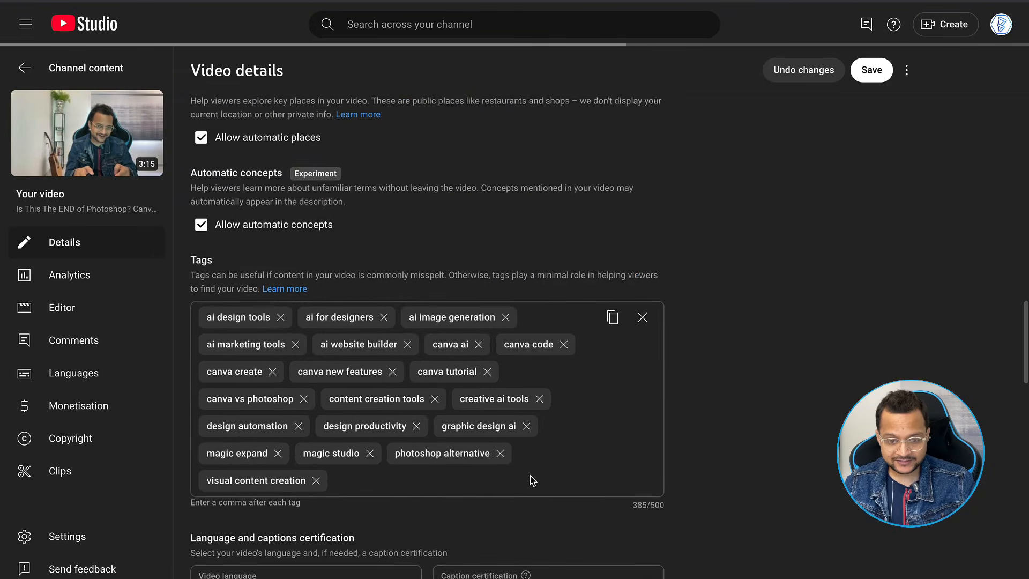
pyautogui.scroll(20, 439, 319)
pyautogui.click(101, 68)
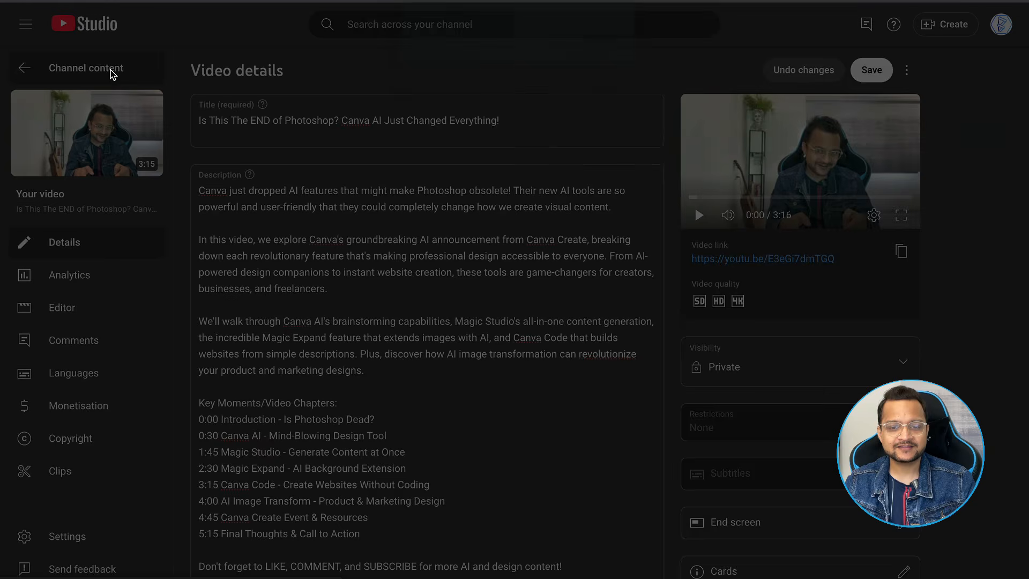
# Switch back to n8n, close the YouTube node, and look over the Replicate image, Set Thumbnail and Open AI Image Generate sections.
pyautogui.click(626, 70)
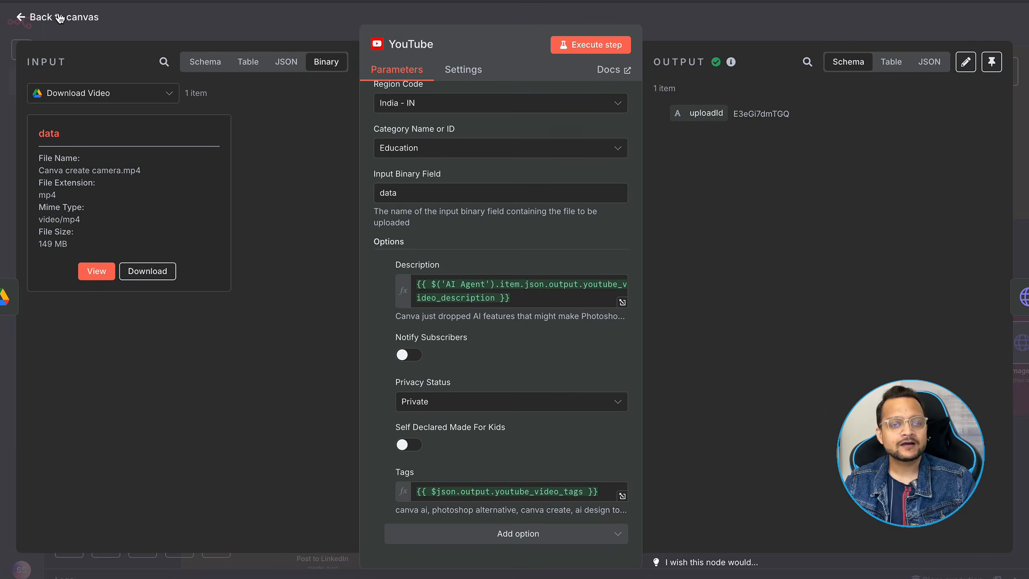
pyautogui.click(62, 19)
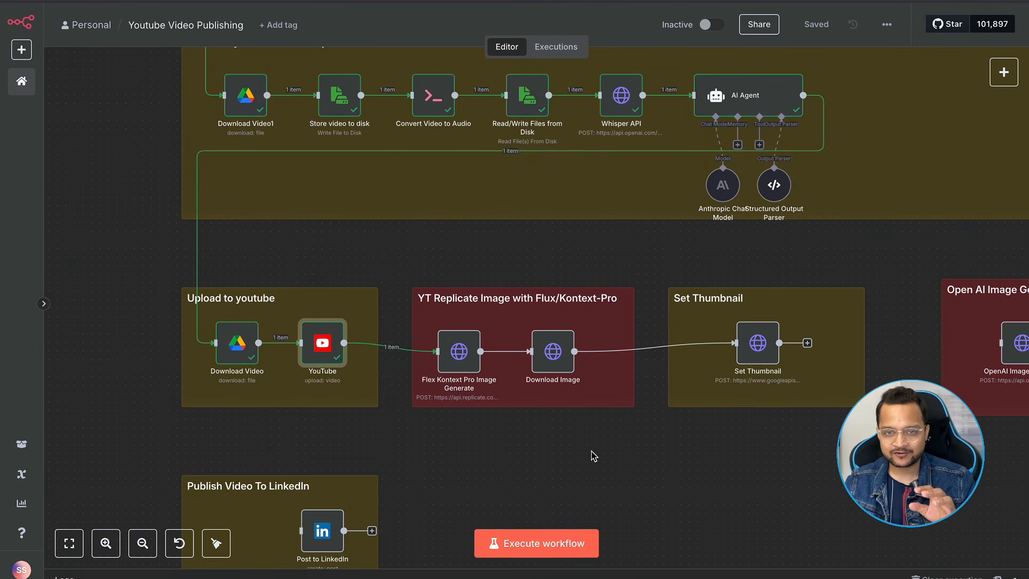
pyautogui.hscroll(10, 594, 456)
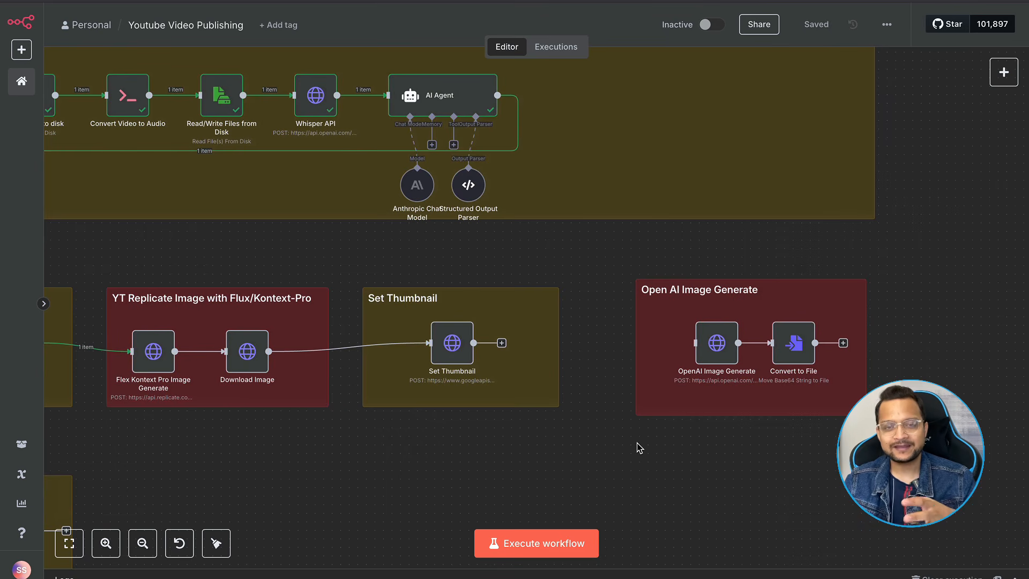
pyautogui.hscroll(-10, 639, 448)
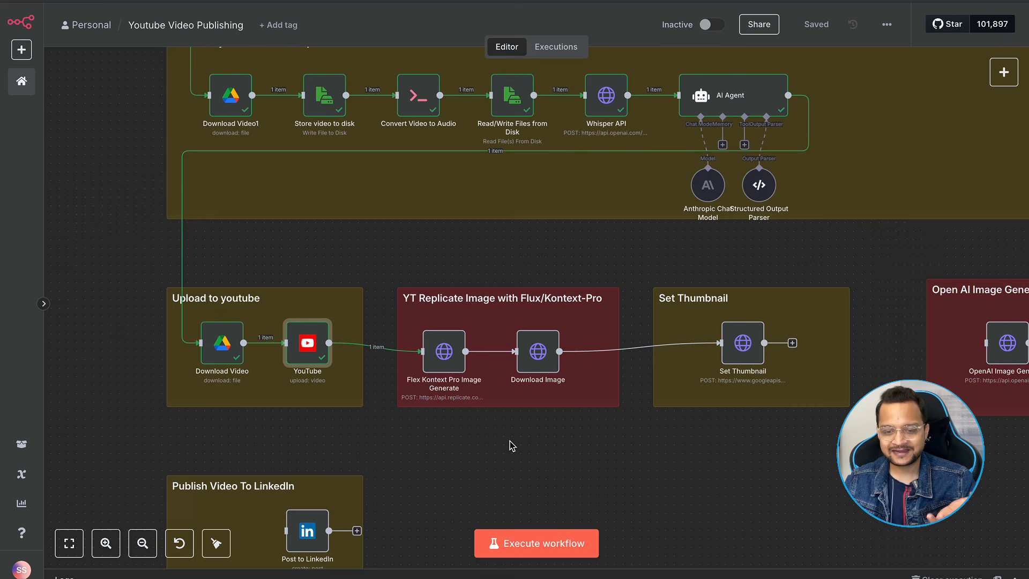
pyautogui.hscroll(12, 510, 446)
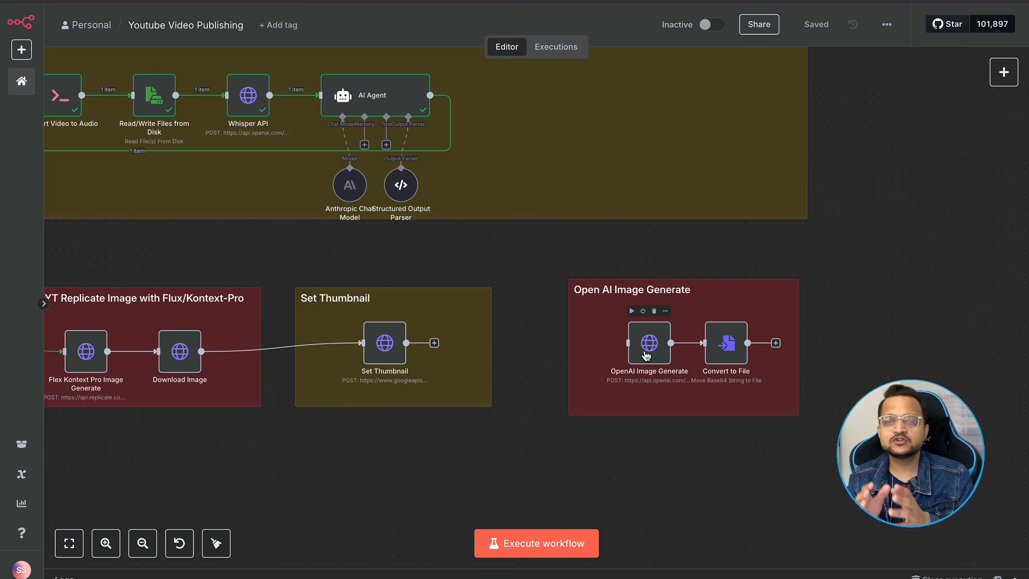
pyautogui.hscroll(-8, 646, 355)
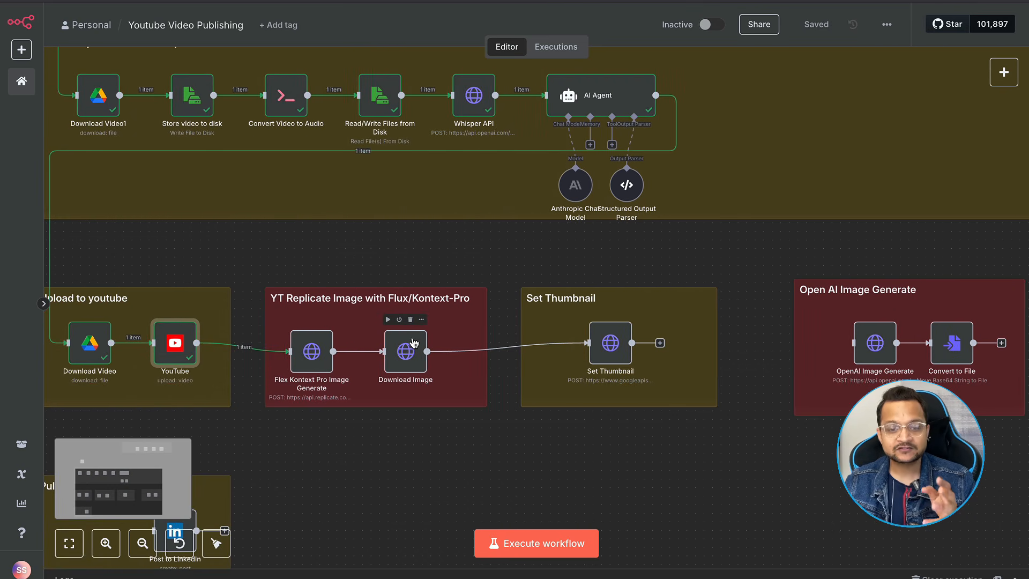
# Open the Flex Kontext Pro Image Generate node, expand its JSON body, and compare its prompt with the AI Agent's thumbnail_prompt.
pyautogui.doubleClick(313, 353)
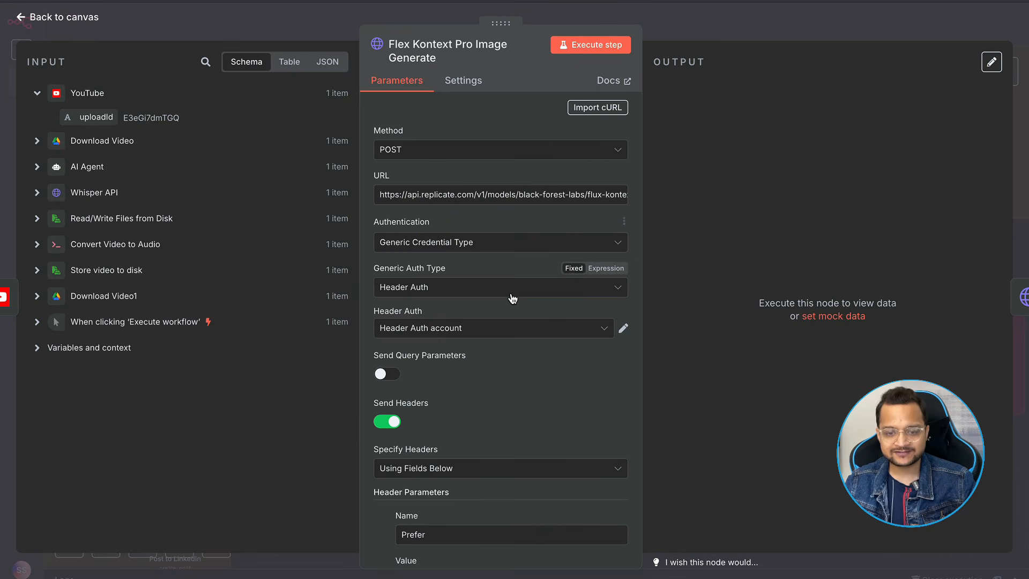
pyautogui.scroll(-8, 513, 298)
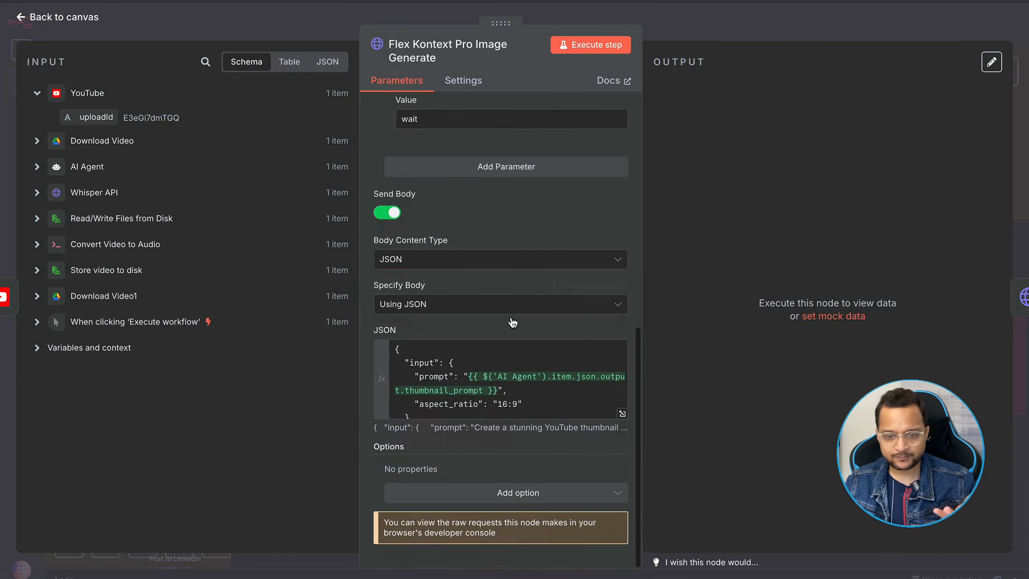
pyautogui.click(622, 414)
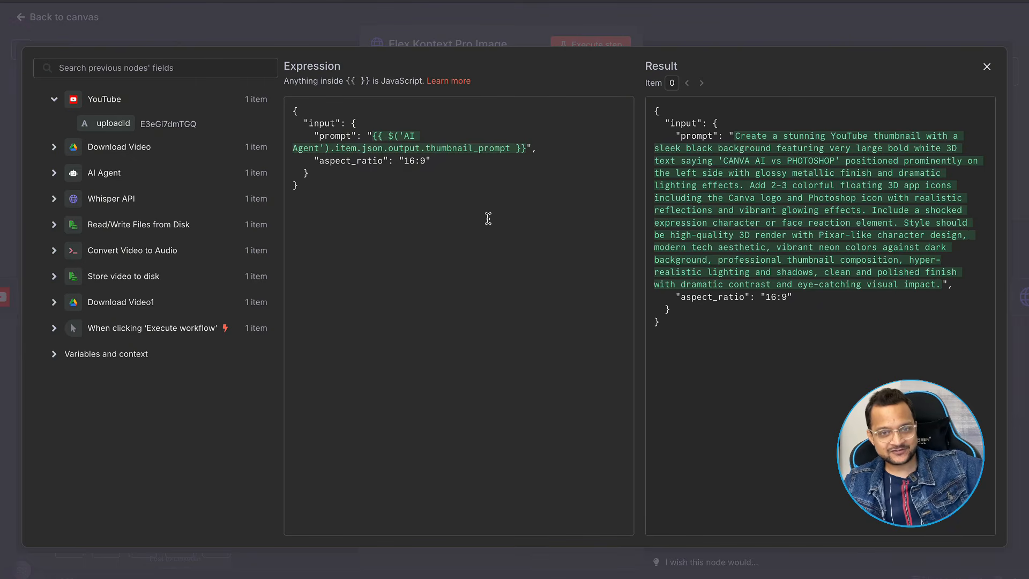
pyautogui.click(53, 173)
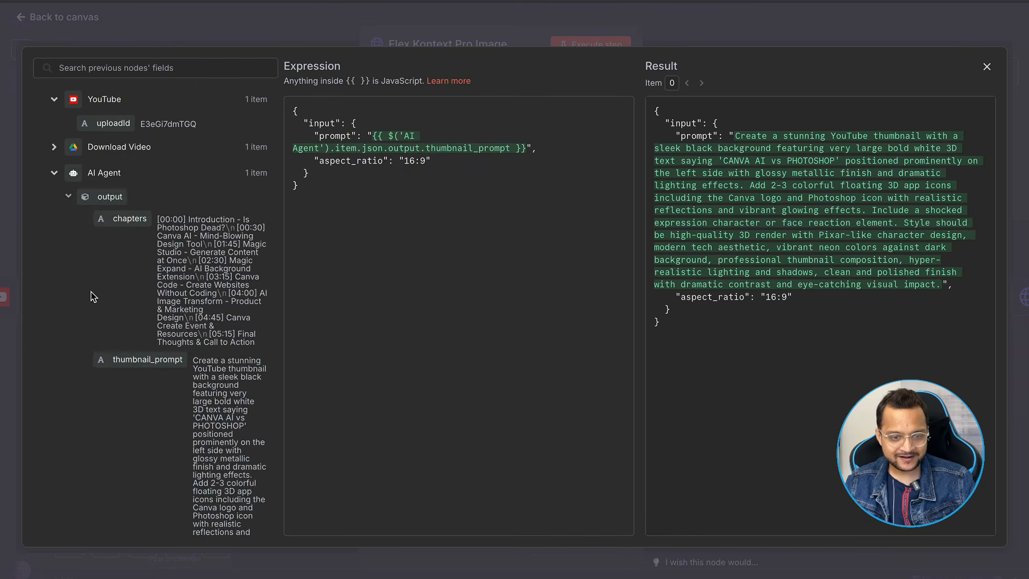
pyautogui.scroll(-5, 91, 295)
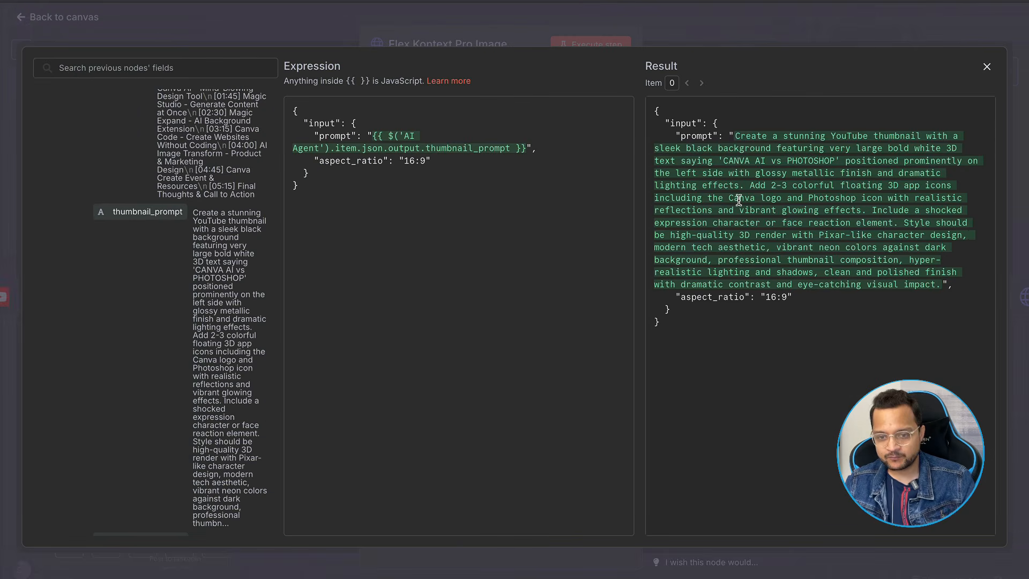
# Close the JSON body editor, return to the canvas, and execute the Flex Kontext Pro Image Generate node.
pyautogui.click(479, 34)
pyautogui.scroll(10, 534, 337)
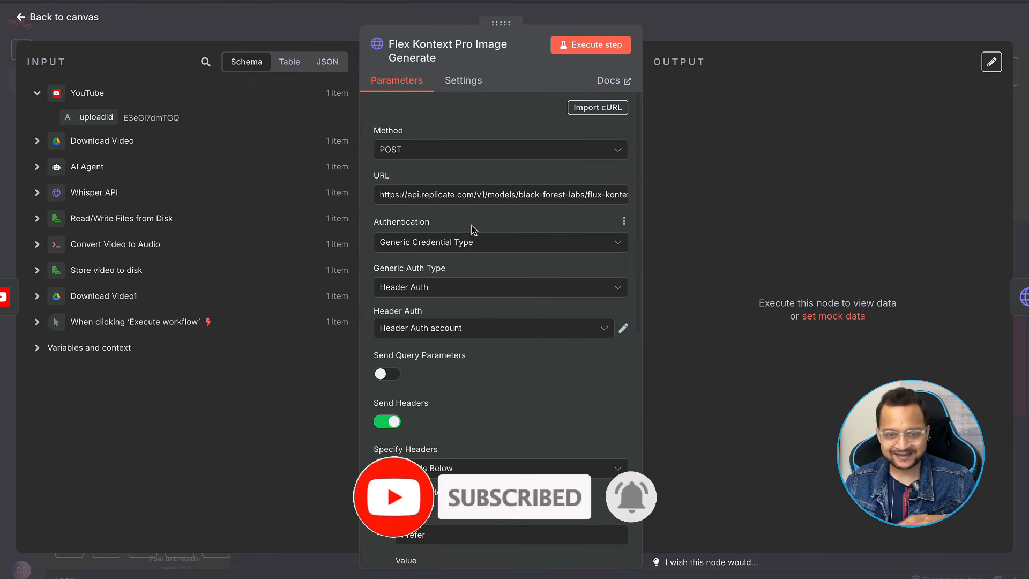
pyautogui.click(91, 18)
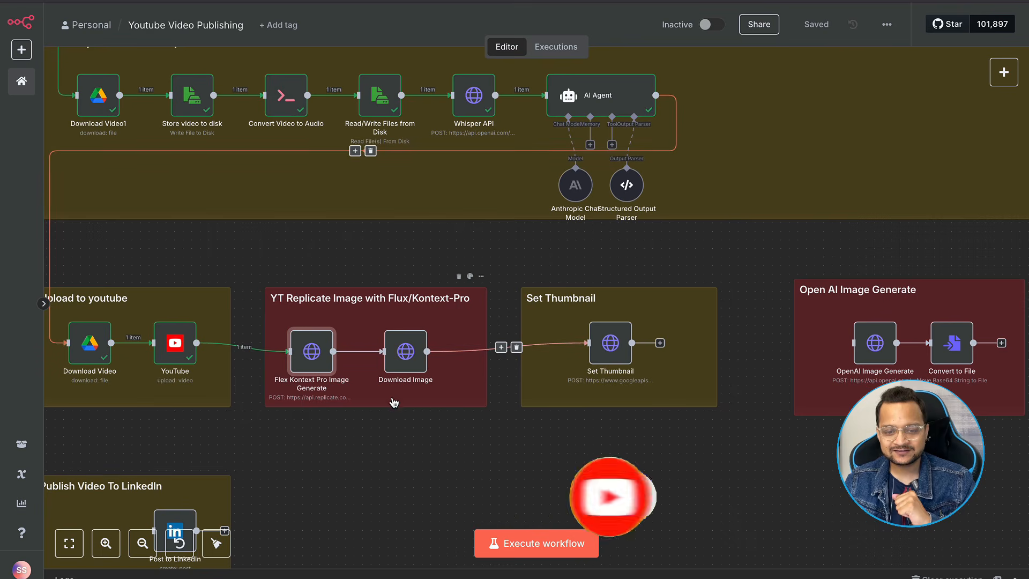
pyautogui.click(294, 320)
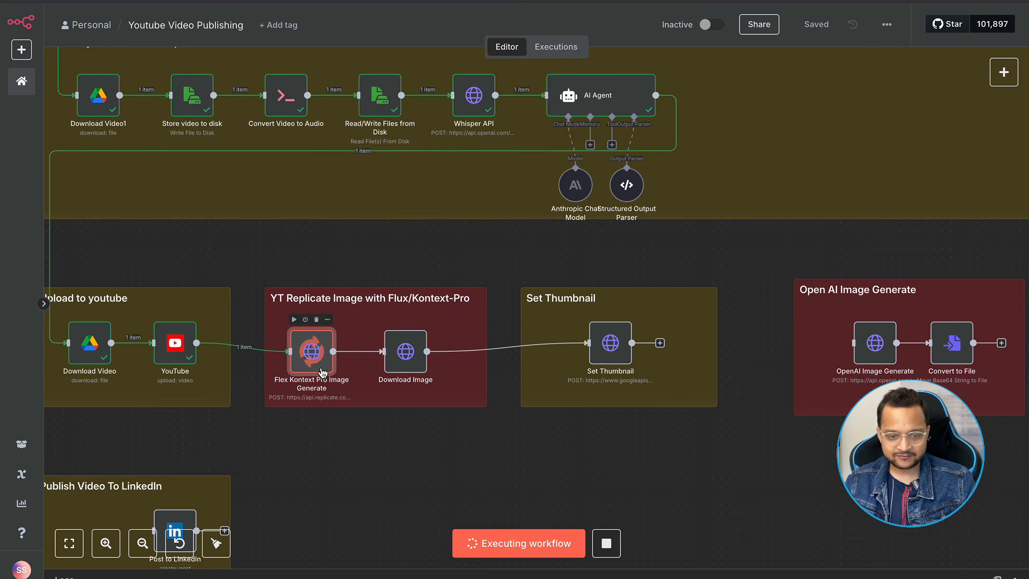
# Copy the image URL from the Flex Kontext Pro Image Generate output, view it in a new browser tab, and return to the n8n canvas.
pyautogui.doubleClick(313, 364)
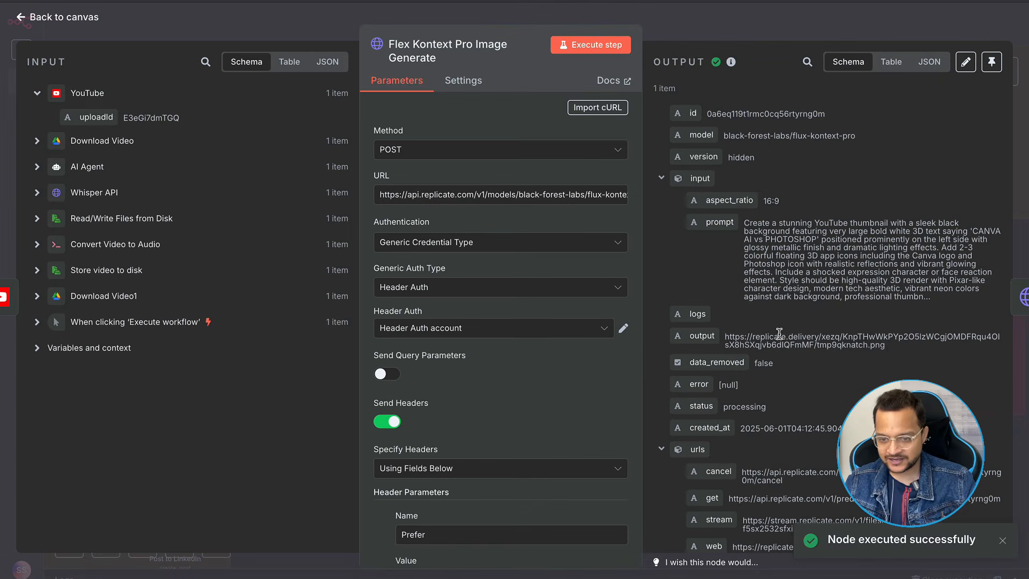
pyautogui.moveTo(870, 347); pyautogui.dragTo(720, 342)
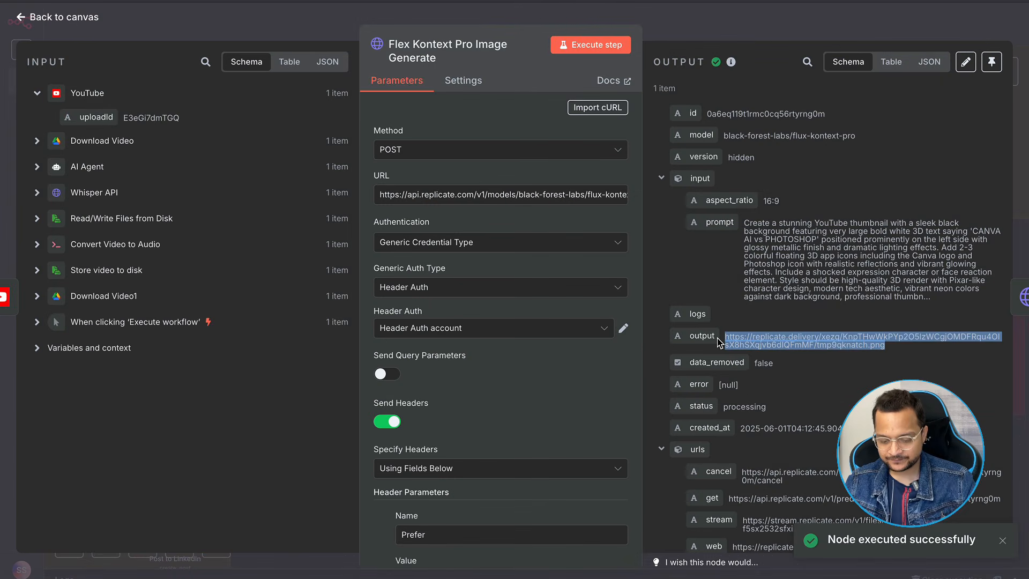
pyautogui.hotkey('ctrl', 't')
pyautogui.hotkey('ctrl', 'v')
pyautogui.press('Return')
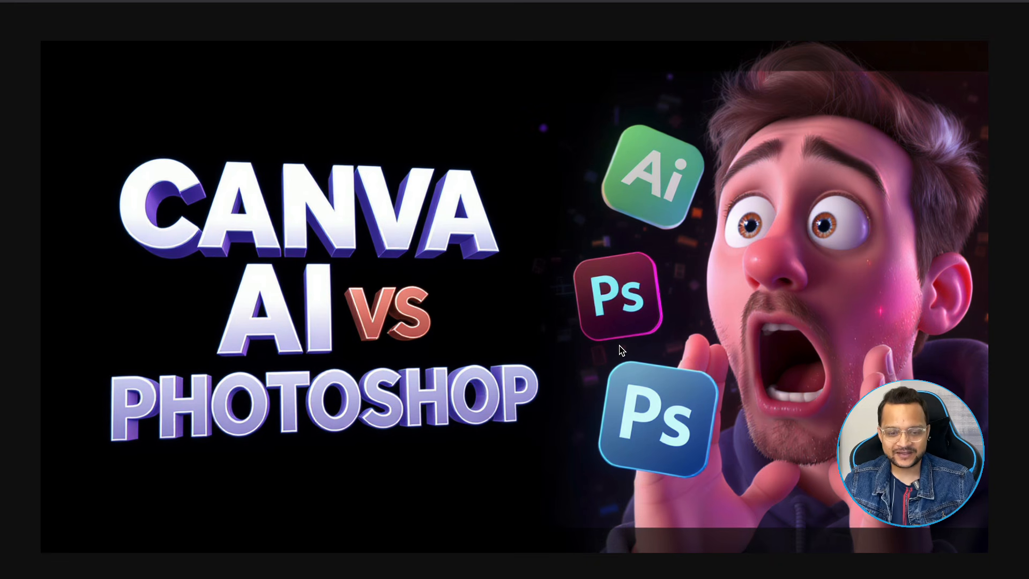
pyautogui.hotkey('ctrl', 'w')
pyautogui.click(88, 20)
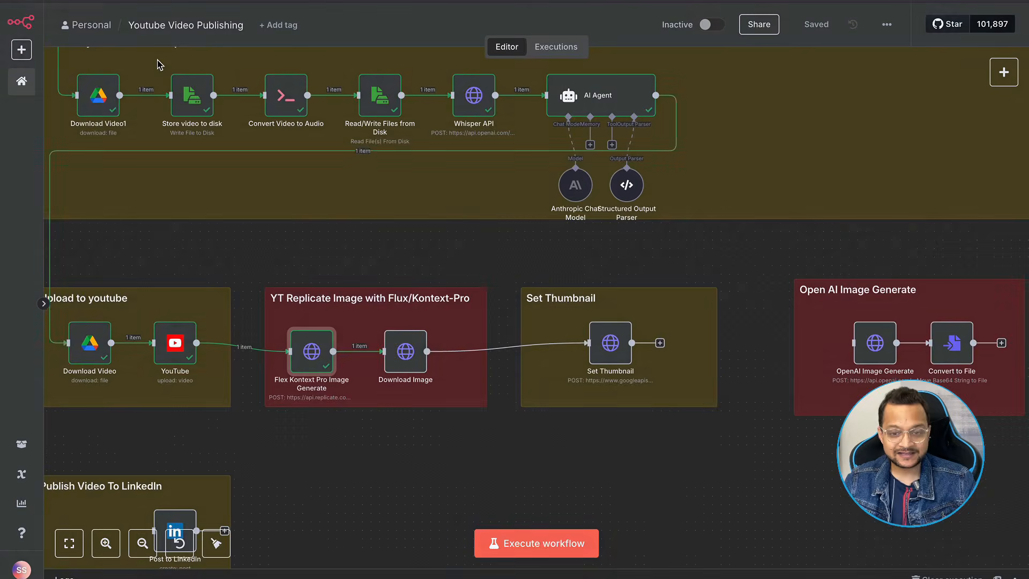
# Open the Set Thumbnail node and examine its URL, YouTube credential, videoId query parameter, Content-Type header and binary body settings.
pyautogui.doubleClick(606, 354)
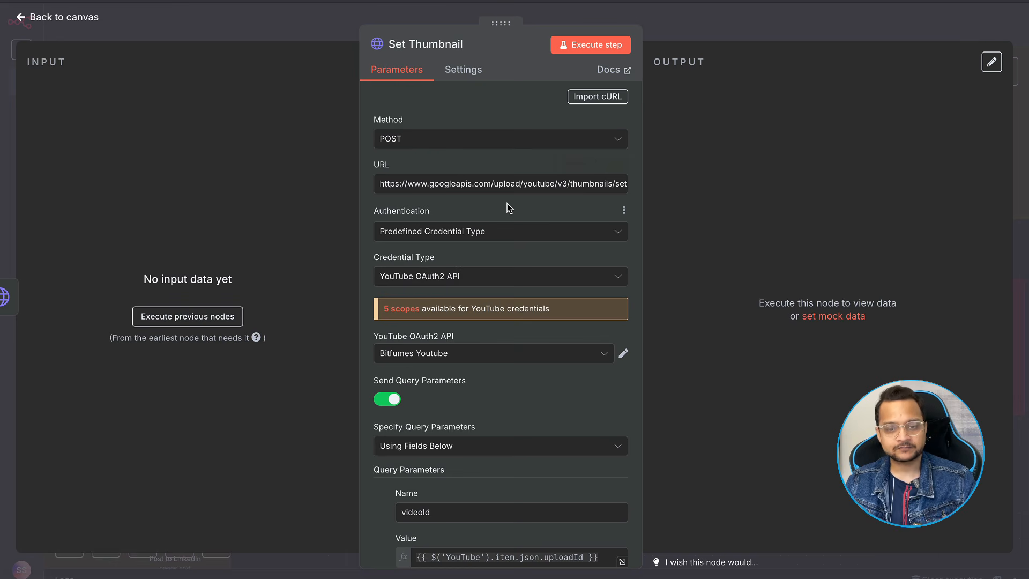
pyautogui.scroll(-8, 509, 208)
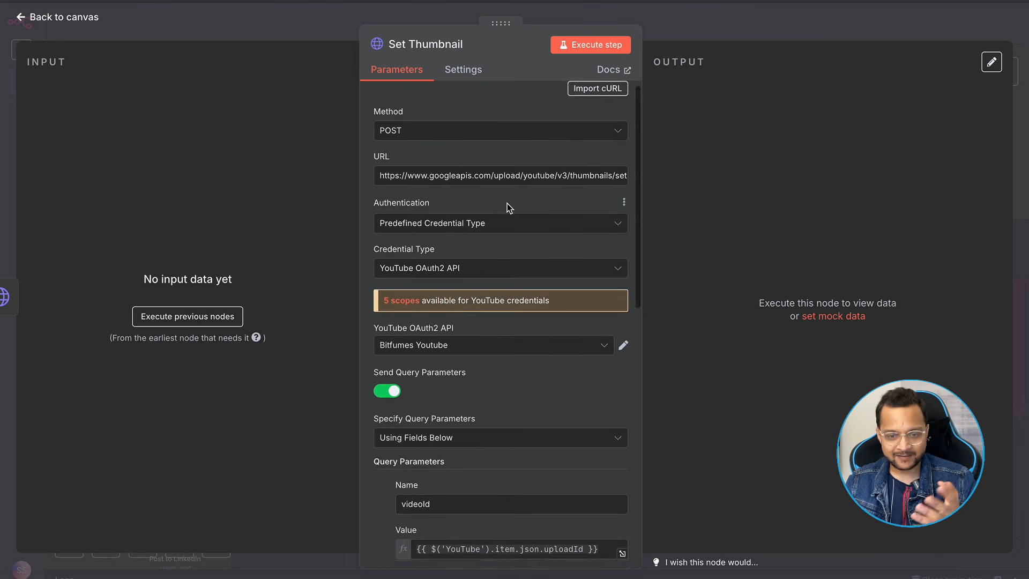
pyautogui.scroll(1, 507, 208)
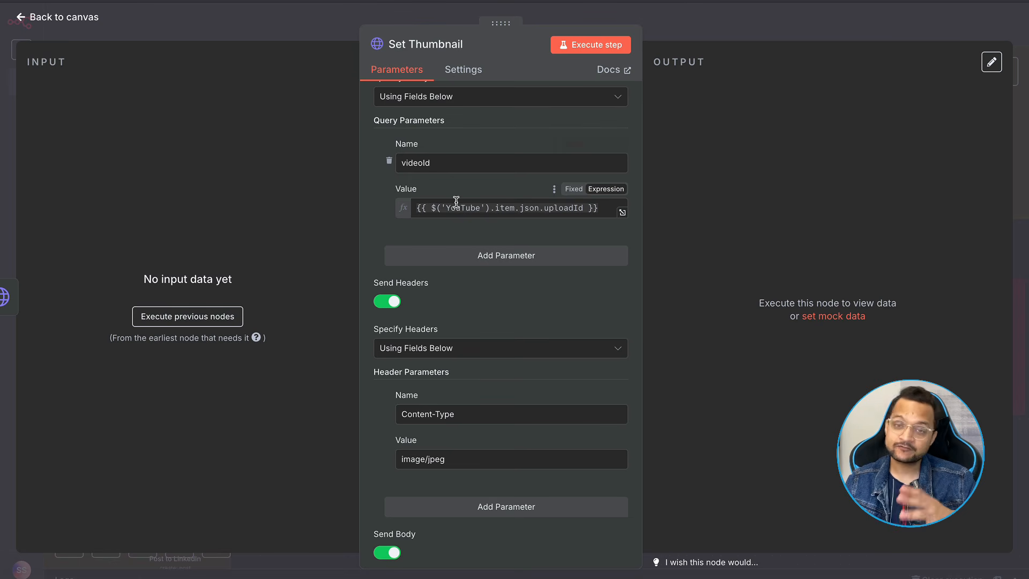
pyautogui.scroll(-5, 454, 257)
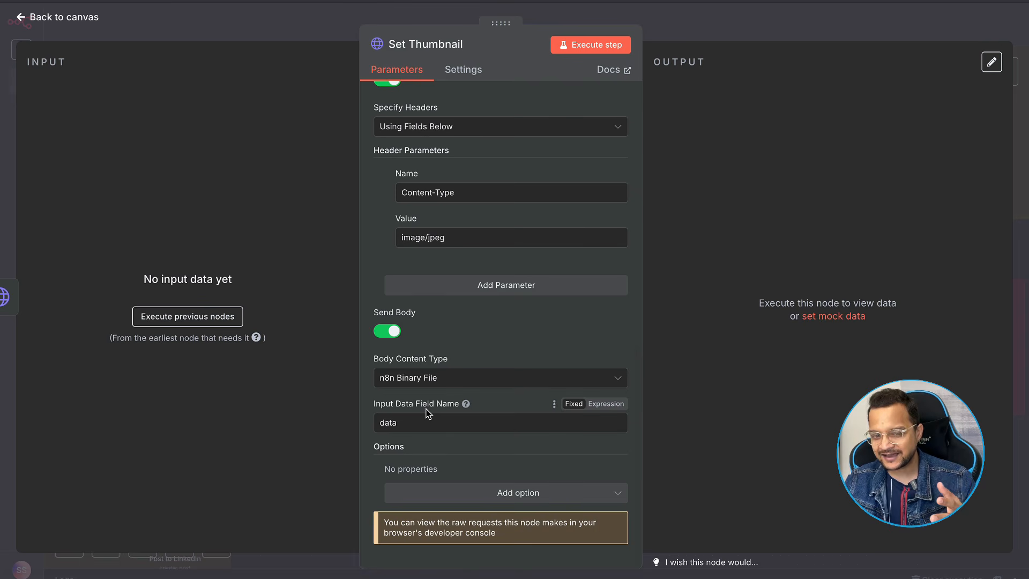
pyautogui.click(77, 24)
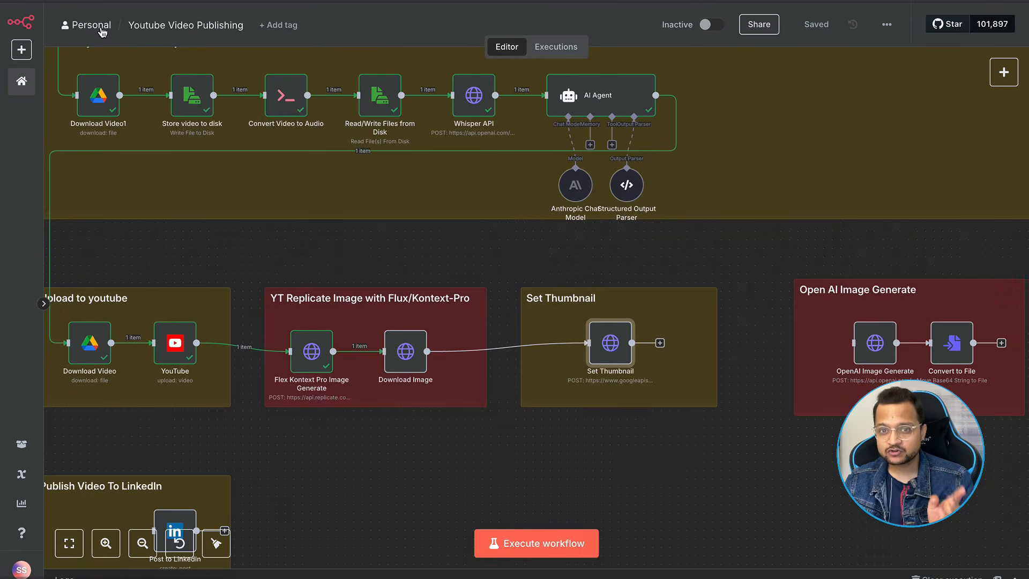
# Open the Download Image node, execute it, and preview the downloaded thumbnail image in its output.
pyautogui.doubleClick(406, 352)
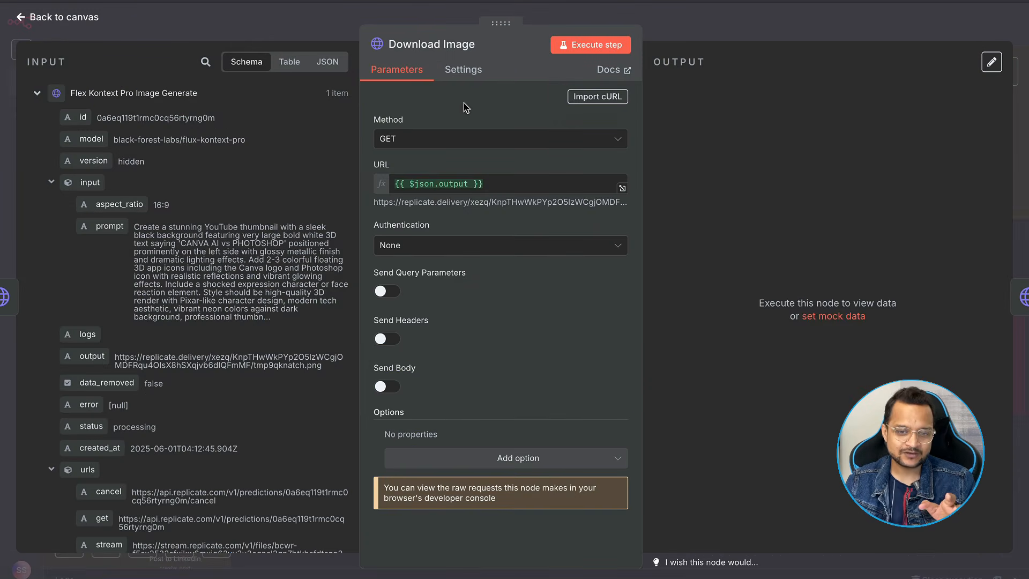
pyautogui.click(579, 48)
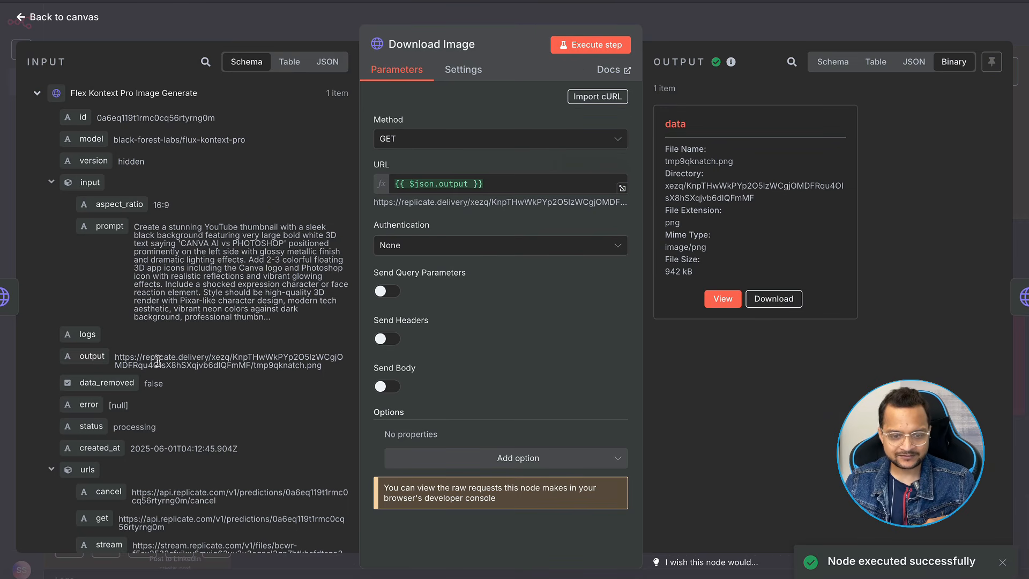
pyautogui.click(722, 299)
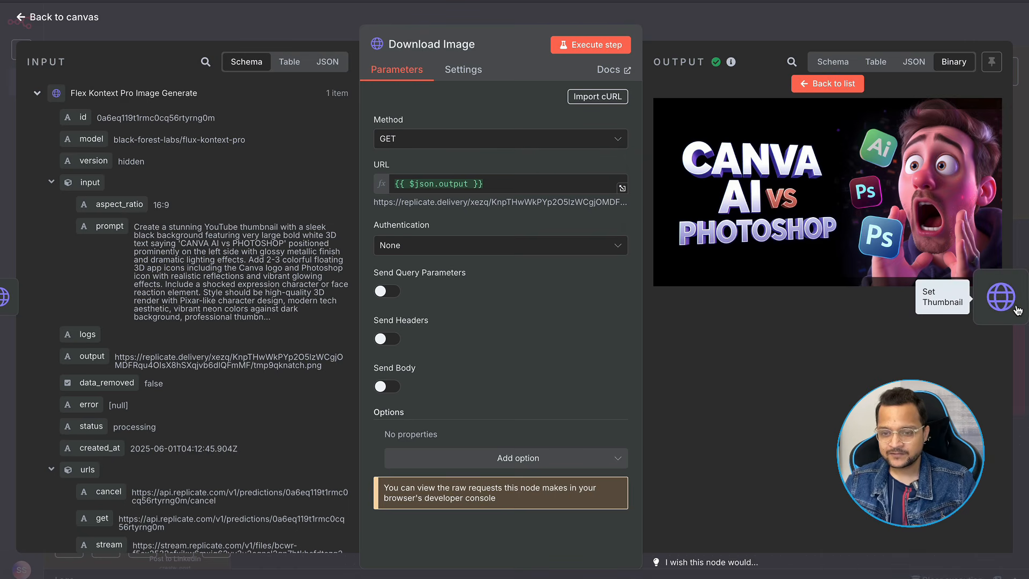
# Execute the Set Thumbnail node with the downloaded image, and check the newest video in YouTube Studio by reloading the channel content and opening its details.
pyautogui.click(1001, 308)
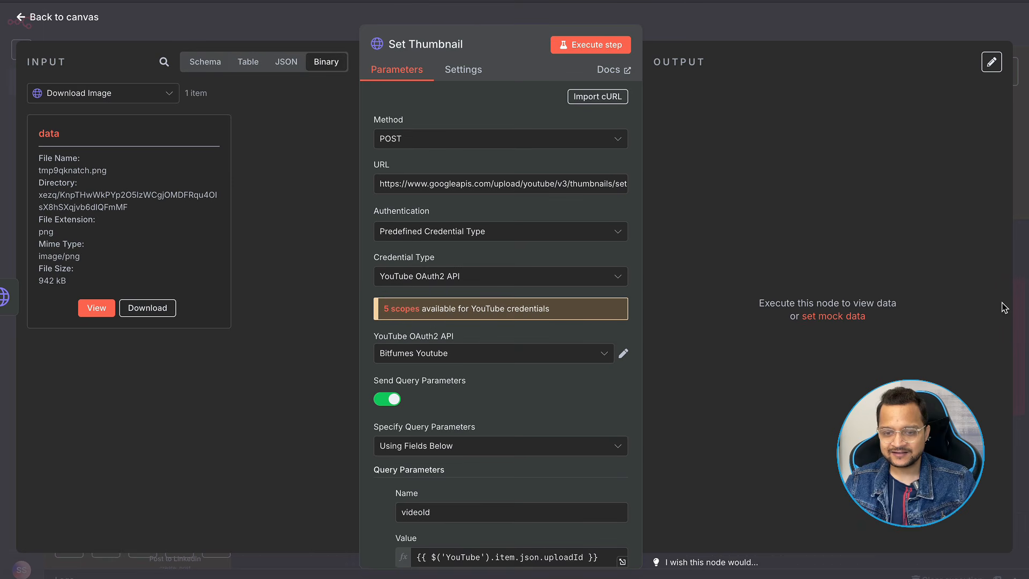
pyautogui.click(603, 44)
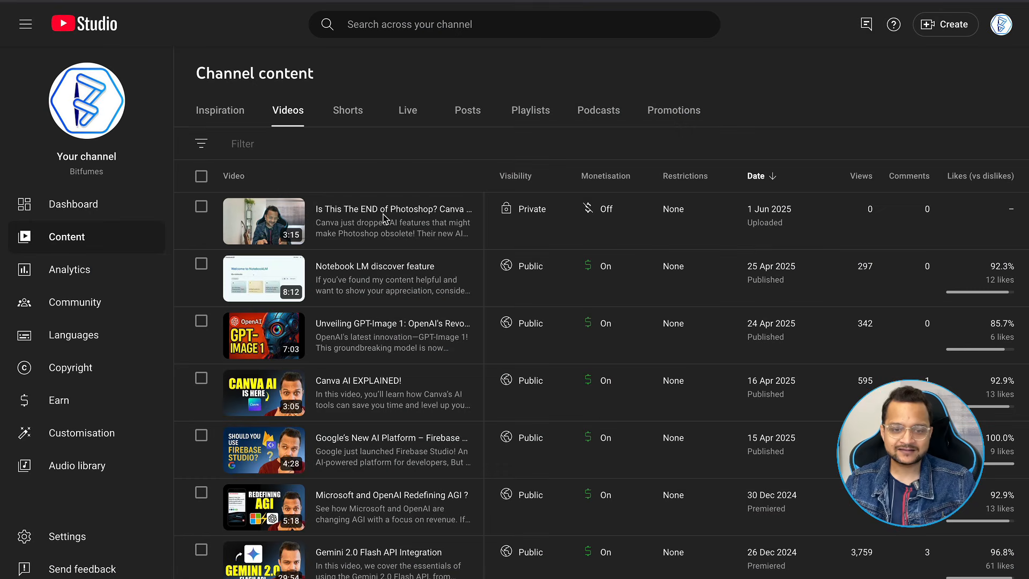
pyautogui.press('super+r')
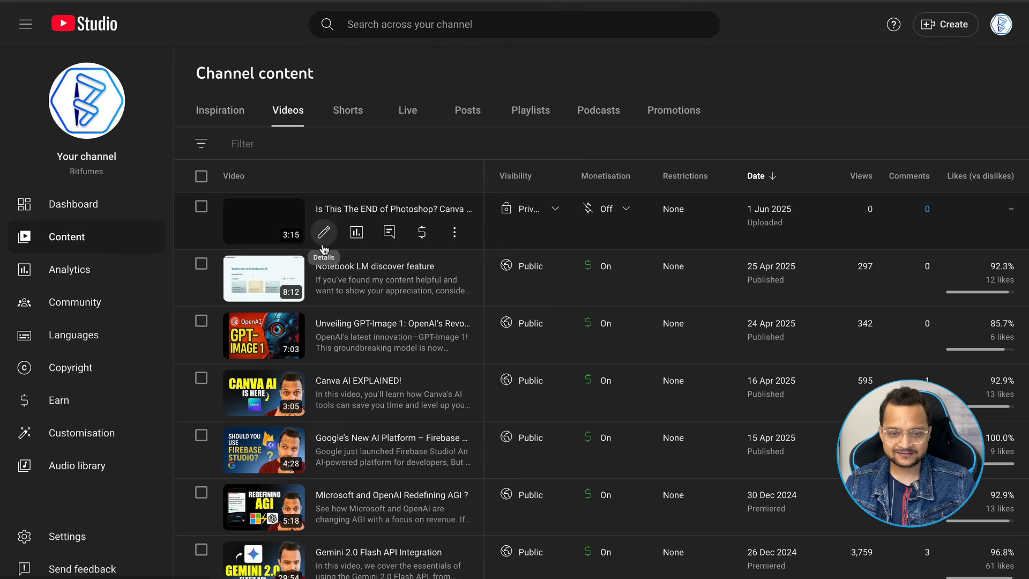
pyautogui.click(324, 242)
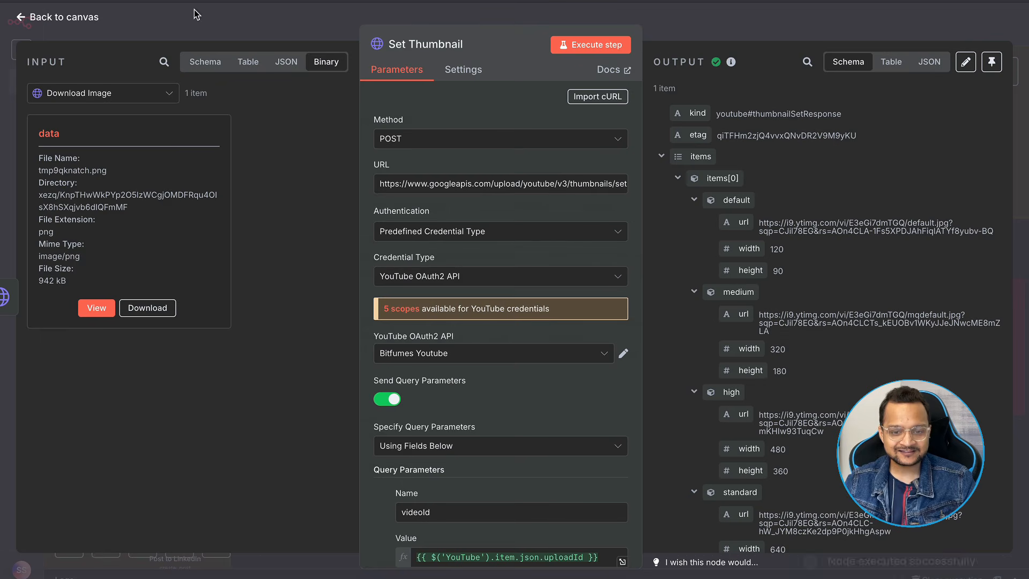
# Return to n8n, close the Set Thumbnail node, and look over the executed workflow on the canvas.
pyautogui.click(85, 17)
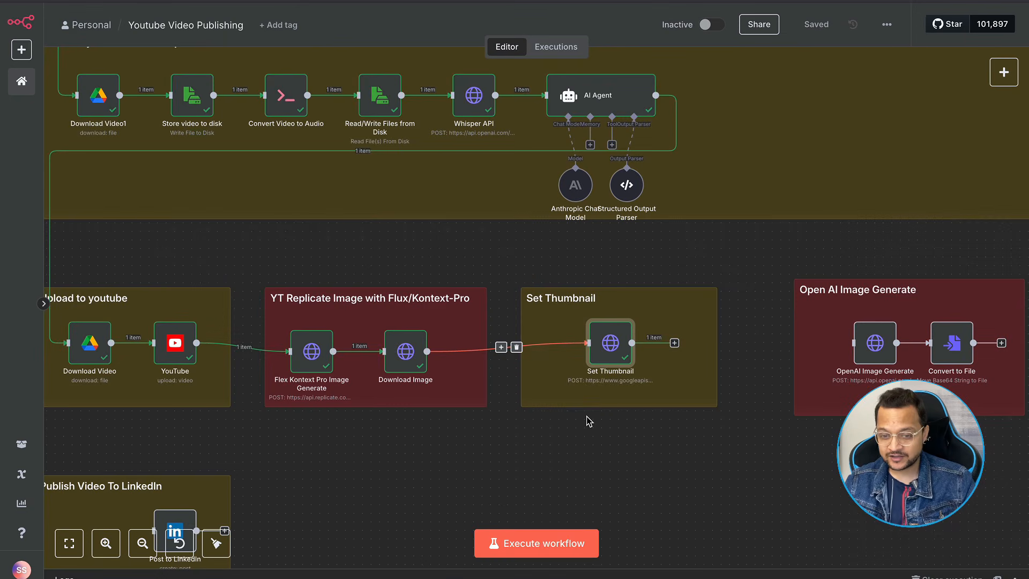
pyautogui.hscroll(-3, 588, 418)
pyautogui.scroll(1, 588, 418)
pyautogui.scroll(-2, 587, 417)
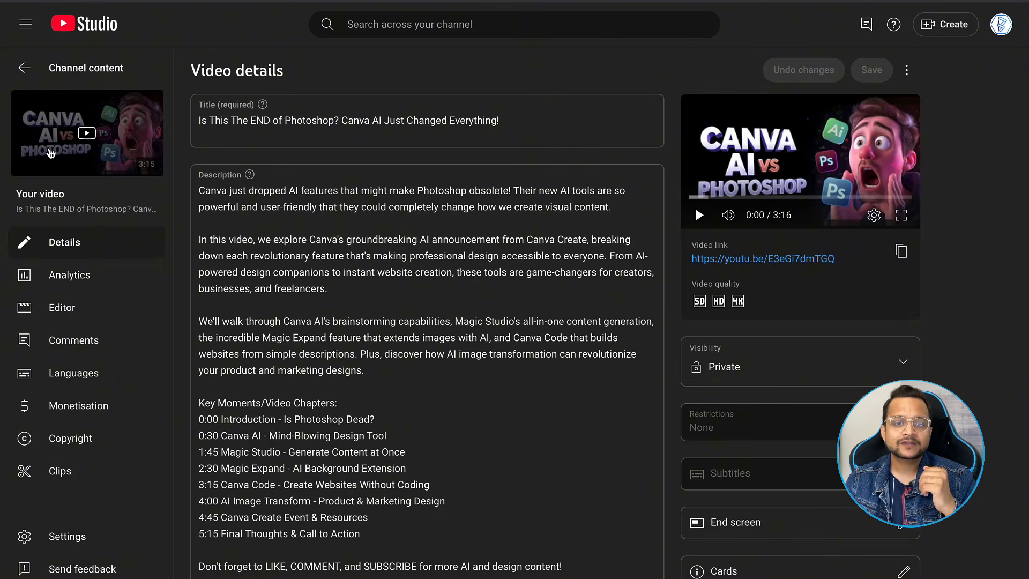
# In YouTube Studio, check the newest video's thumbnail in the channel content, reopen its details, and review the description and Thumbnail section.
pyautogui.click(80, 67)
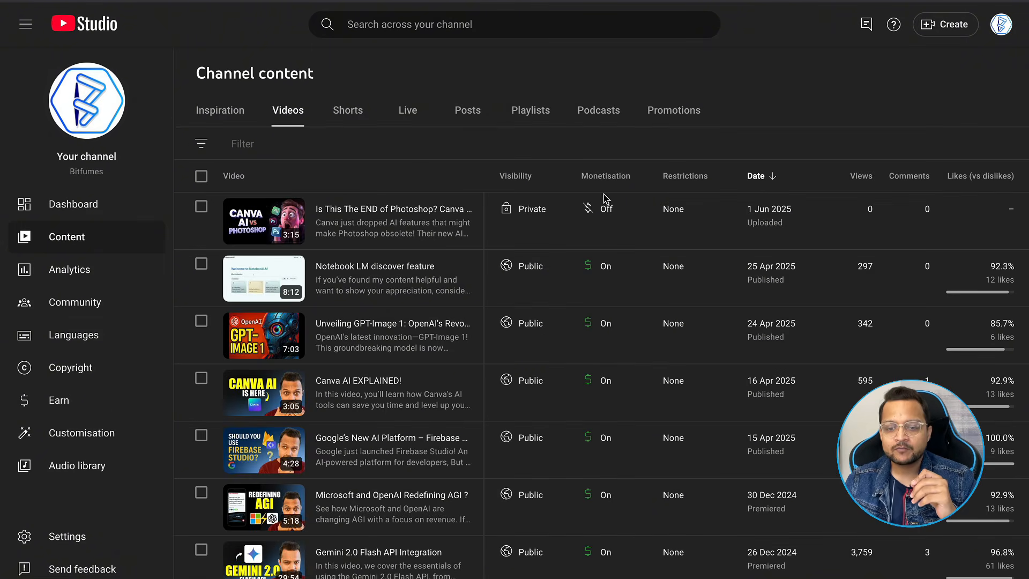
pyautogui.moveTo(604, 210)
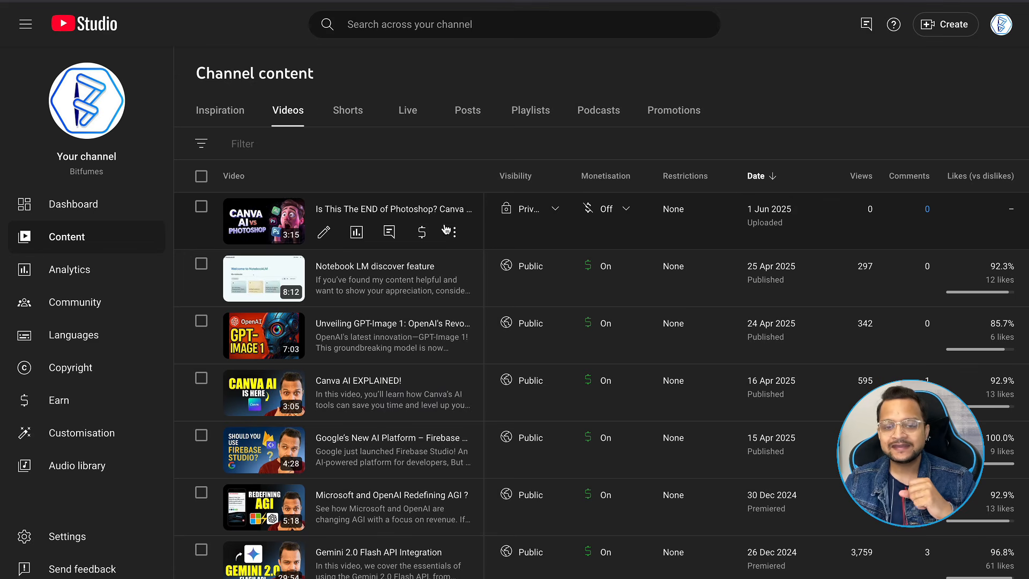
pyautogui.click(324, 232)
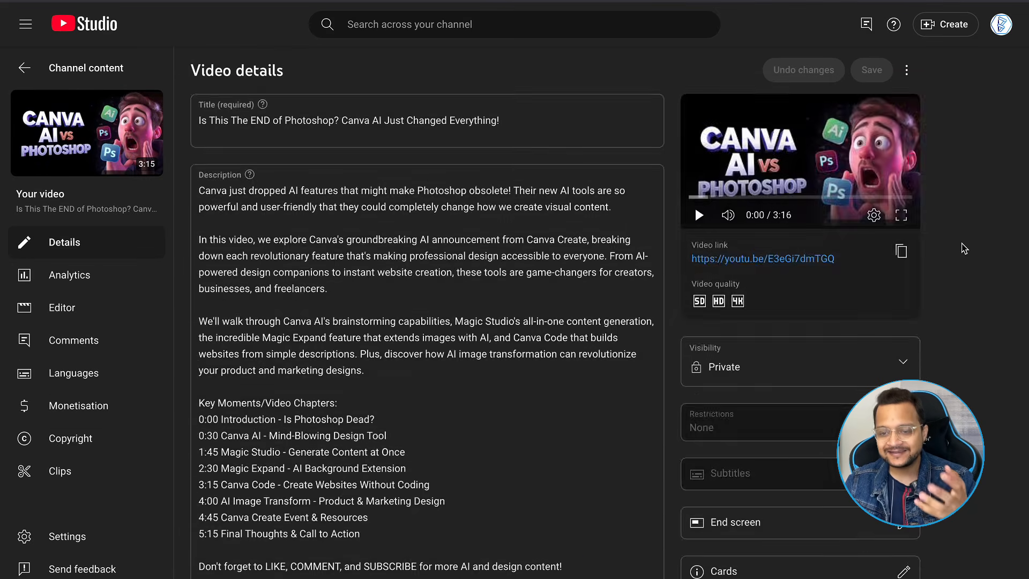
pyautogui.scroll(-7, 963, 249)
pyautogui.scroll(2, 928, 243)
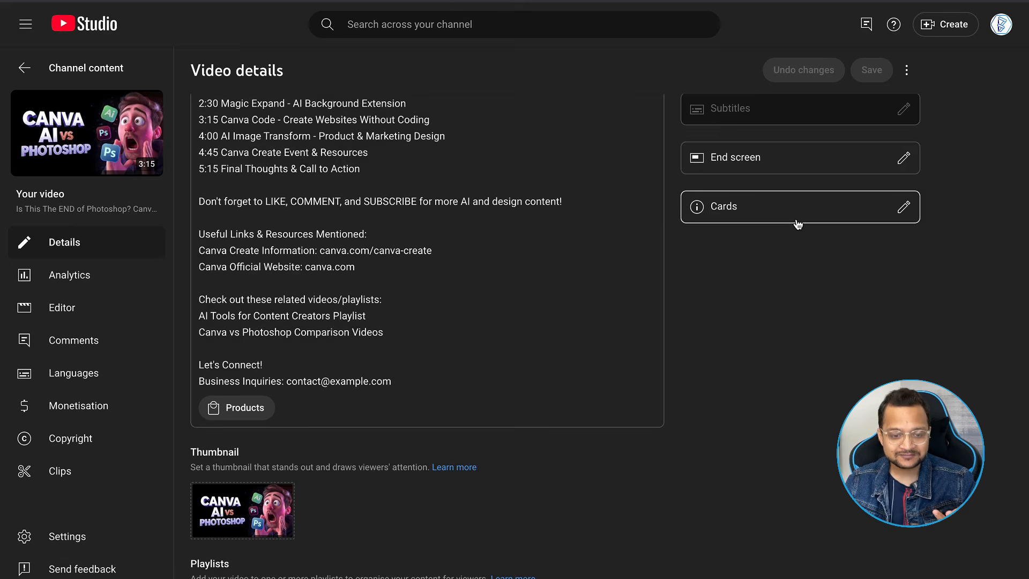
pyautogui.scroll(-3, 798, 224)
pyautogui.scroll(10, 796, 223)
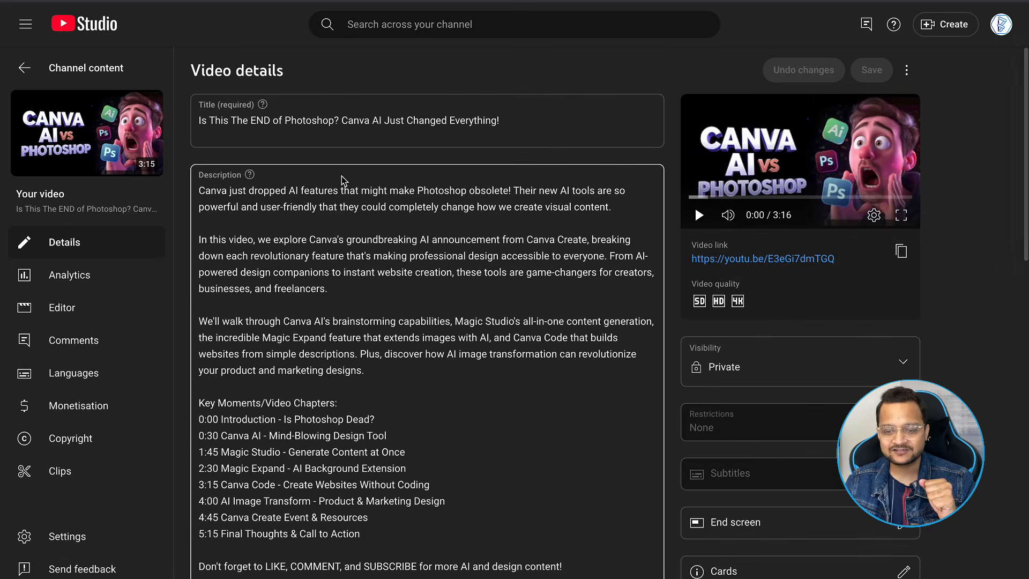
# Leave the video details for the channel content, switch back to n8n, and look over the full workflow from transcription to Set Thumbnail.
pyautogui.click(27, 68)
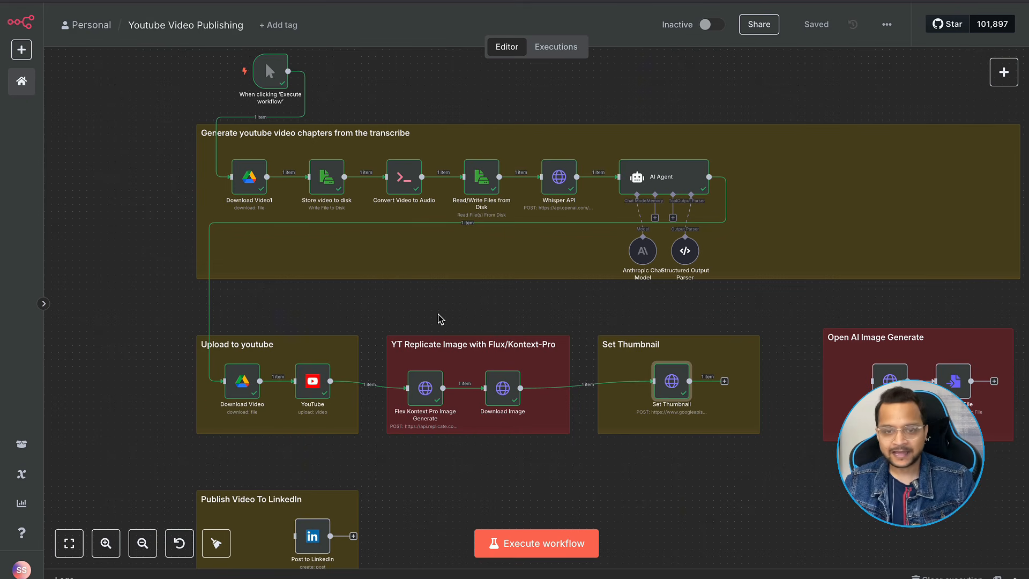
pyautogui.scroll(-3, 438, 317)
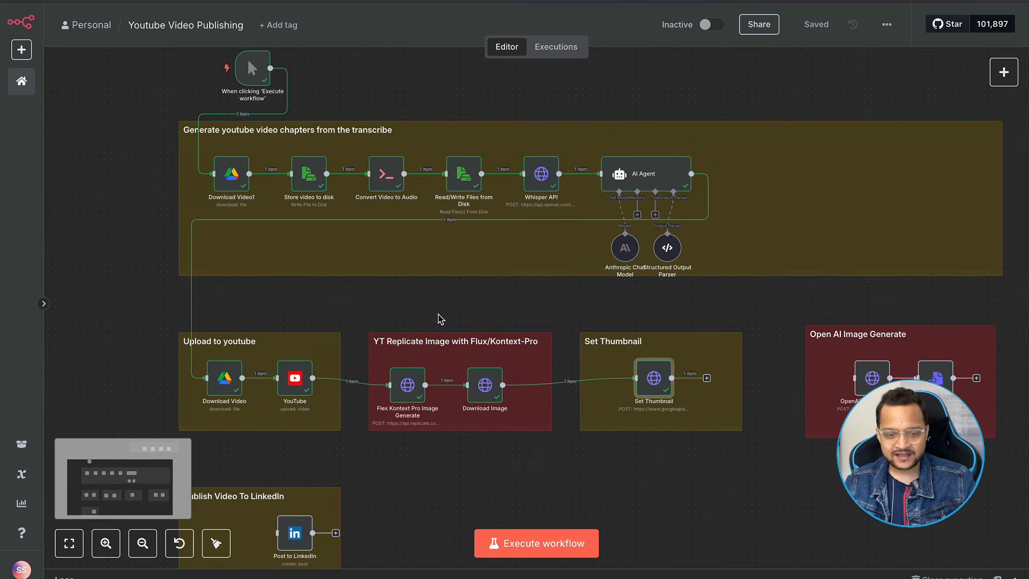
pyautogui.scroll(2, 438, 316)
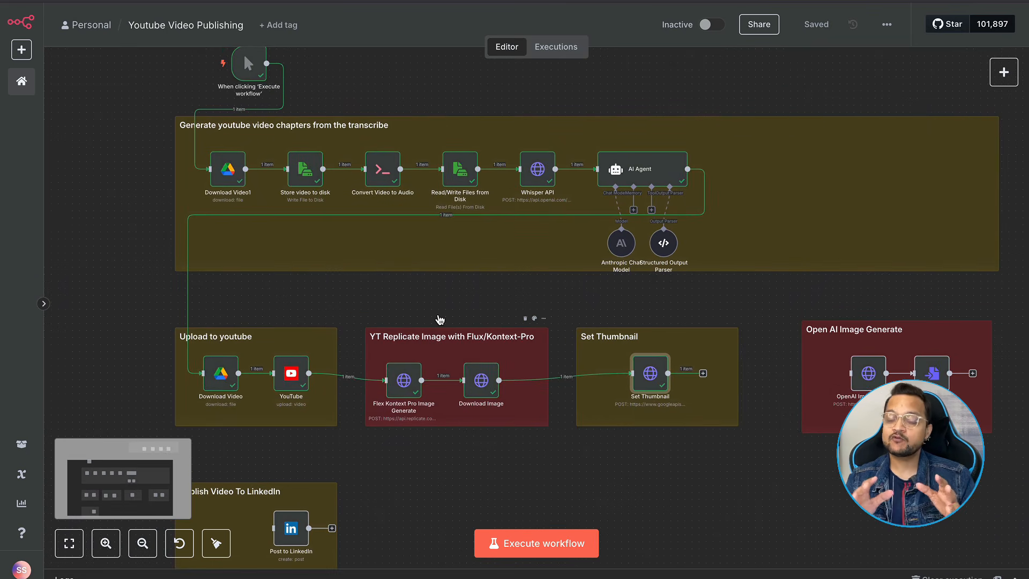